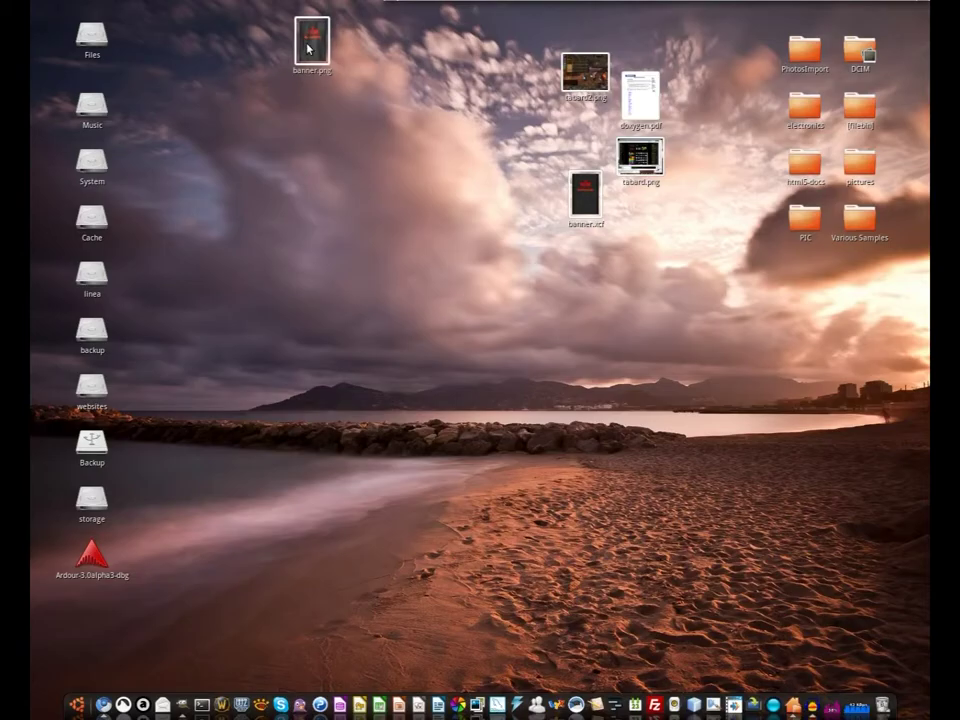
Move banner.png nearer the other desktop images and view the tabard design in tabard.png with the image viewer
drag(311, 40, 421, 95)
click(409, 215)
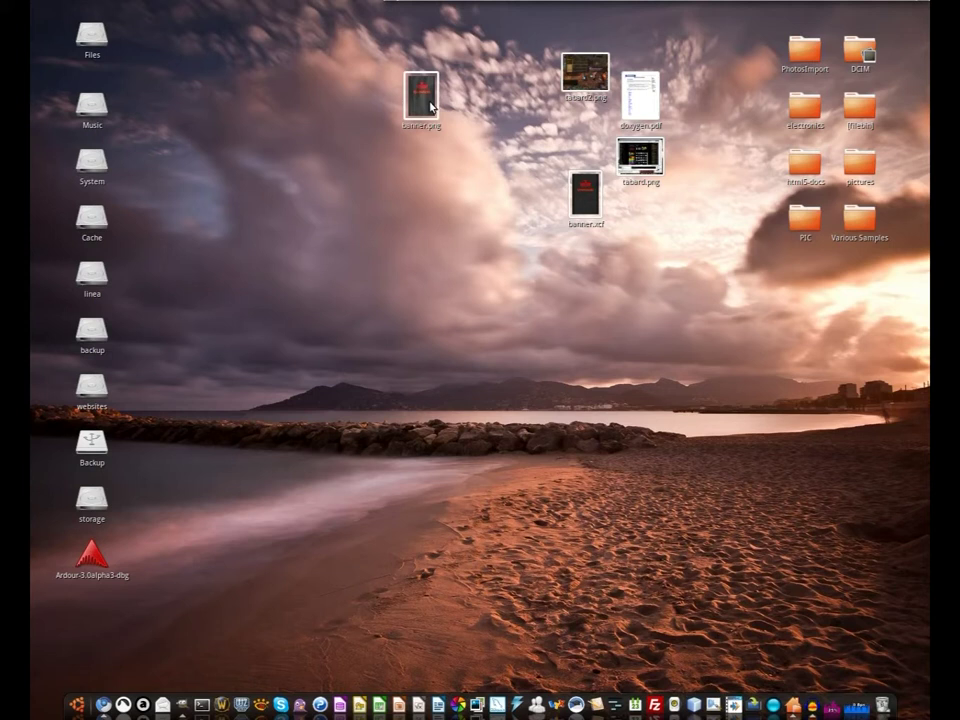
right_click(645, 165)
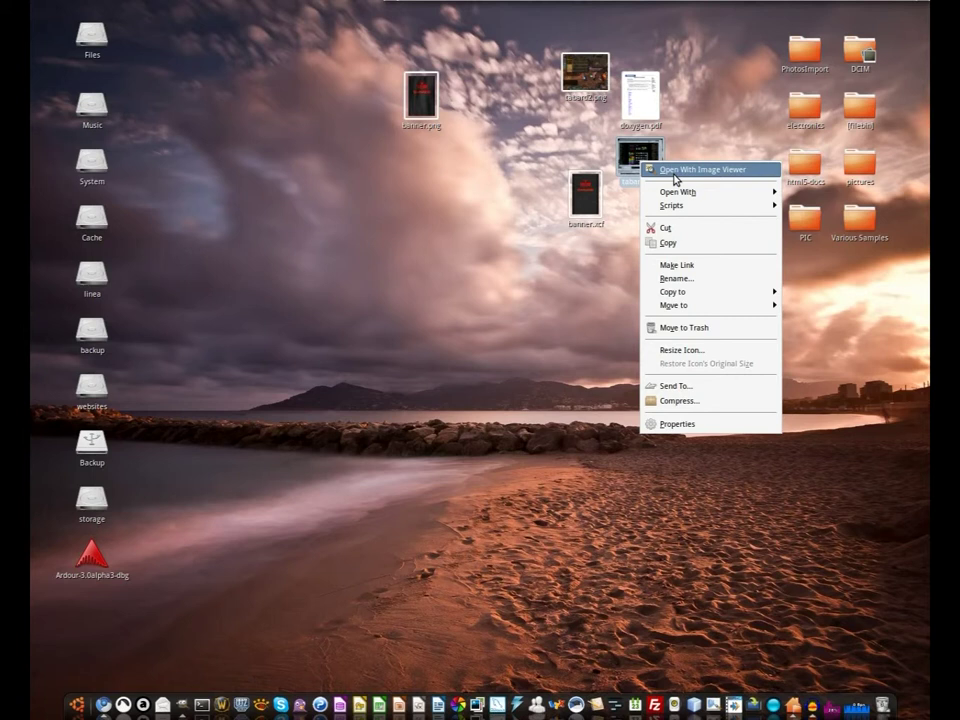
click(674, 171)
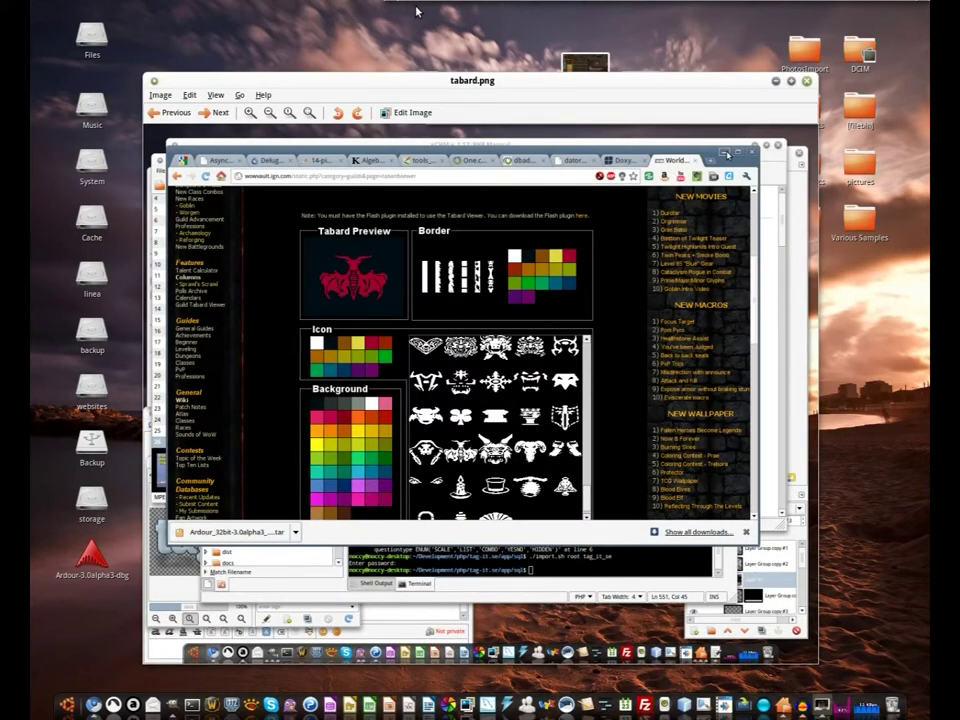
drag(437, 81, 460, 79)
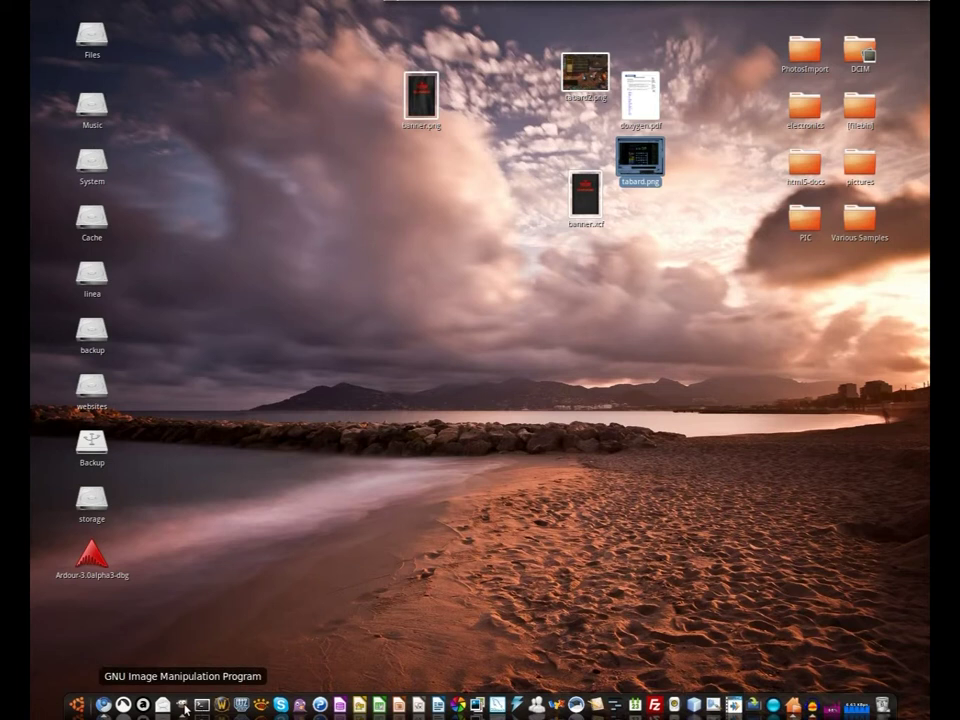
Switch to GIMP and open tabard.png from the desktop in it, positioning the image window higher on the screen
click(221, 704)
drag(555, 20, 591, 232)
drag(630, 165, 426, 411)
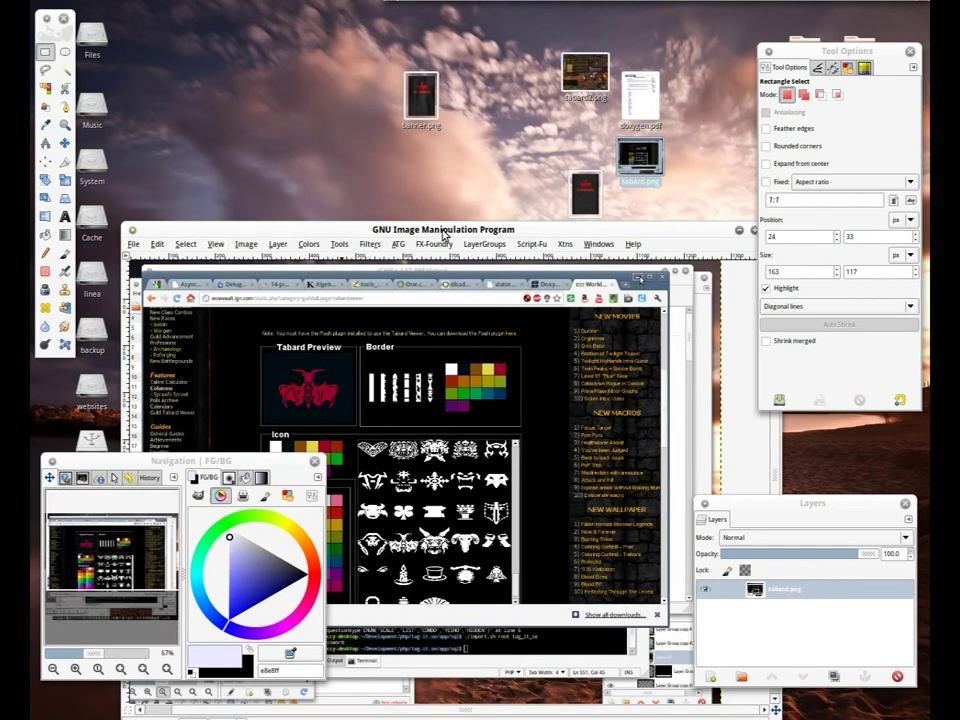
drag(443, 233, 426, 62)
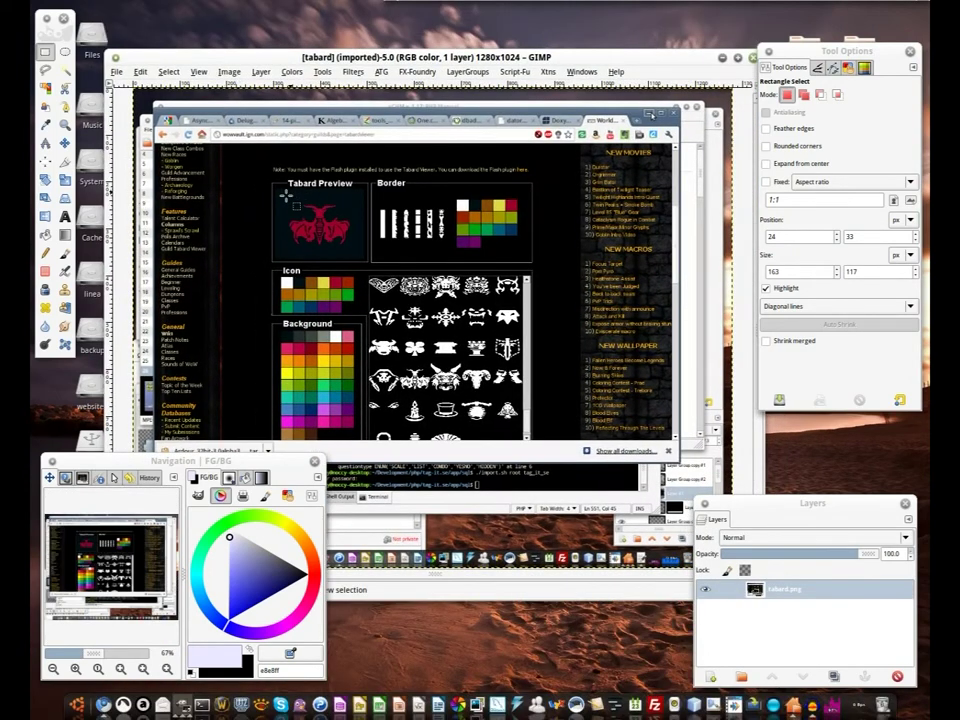
Select the red emblem in the Tabard Preview box, about 177 × 145 px, and crop the image to it
drag(280, 190, 362, 259)
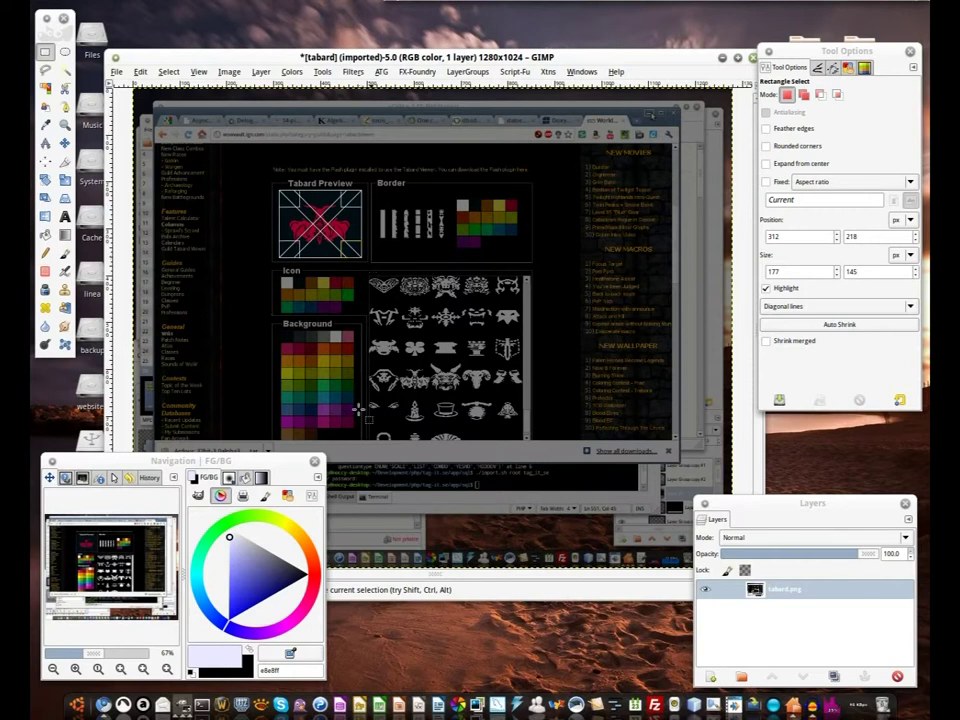
key(shift)
key(ctrl+shift+c)
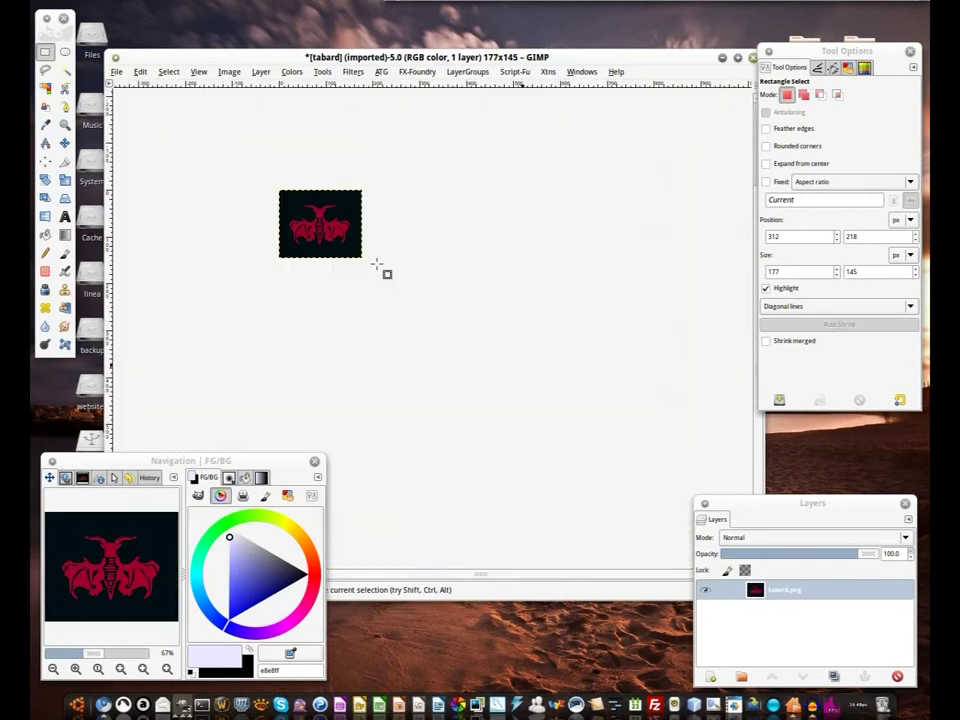
click(219, 73)
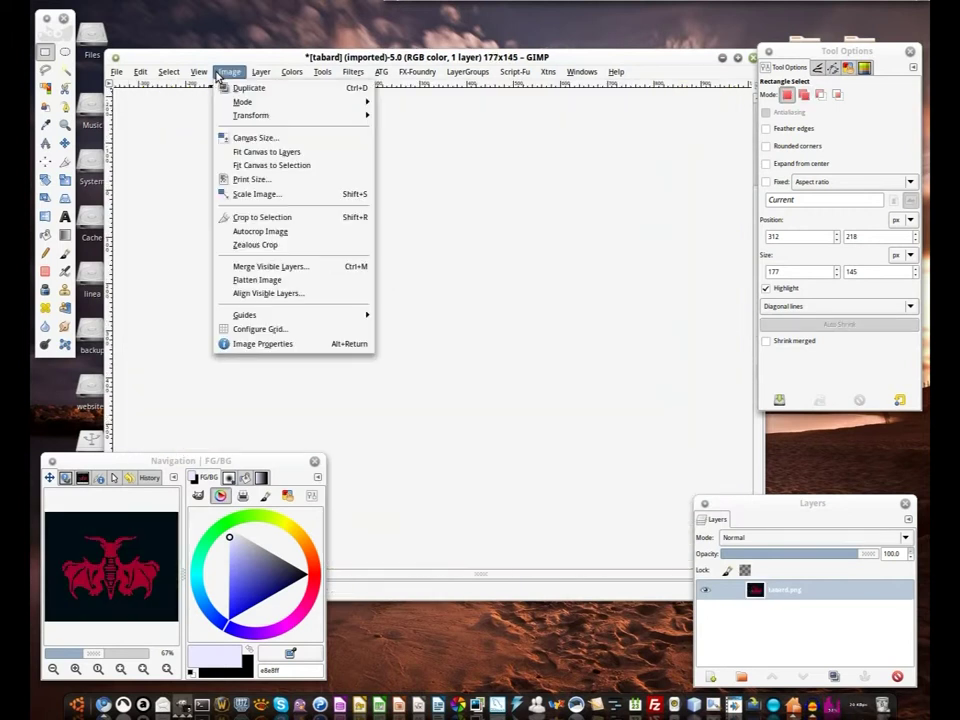
click(217, 75)
click(217, 75)
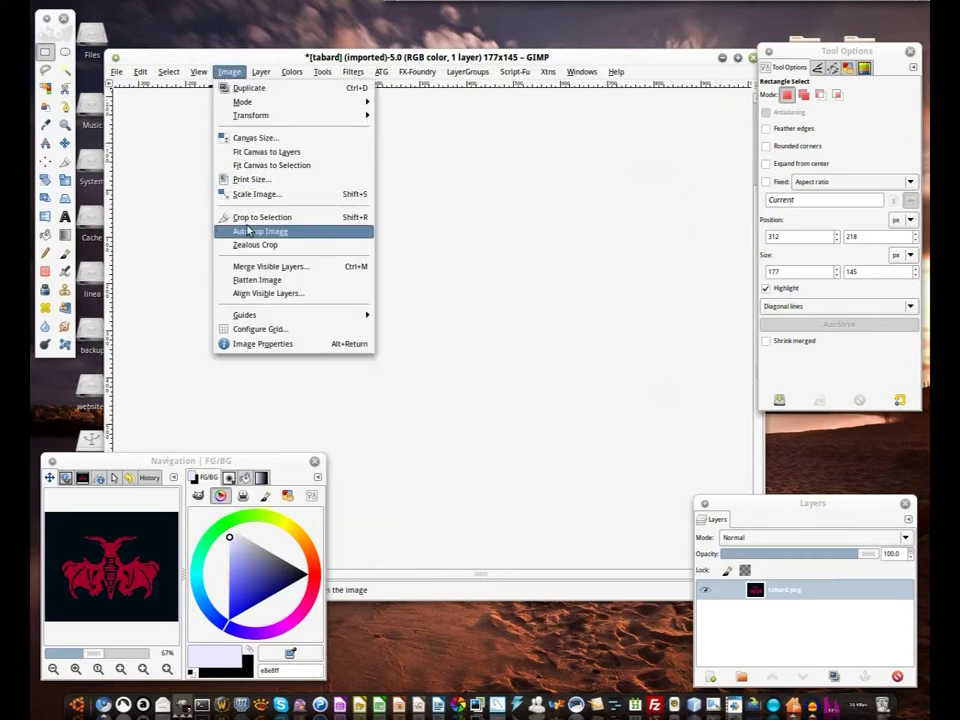
click(398, 59)
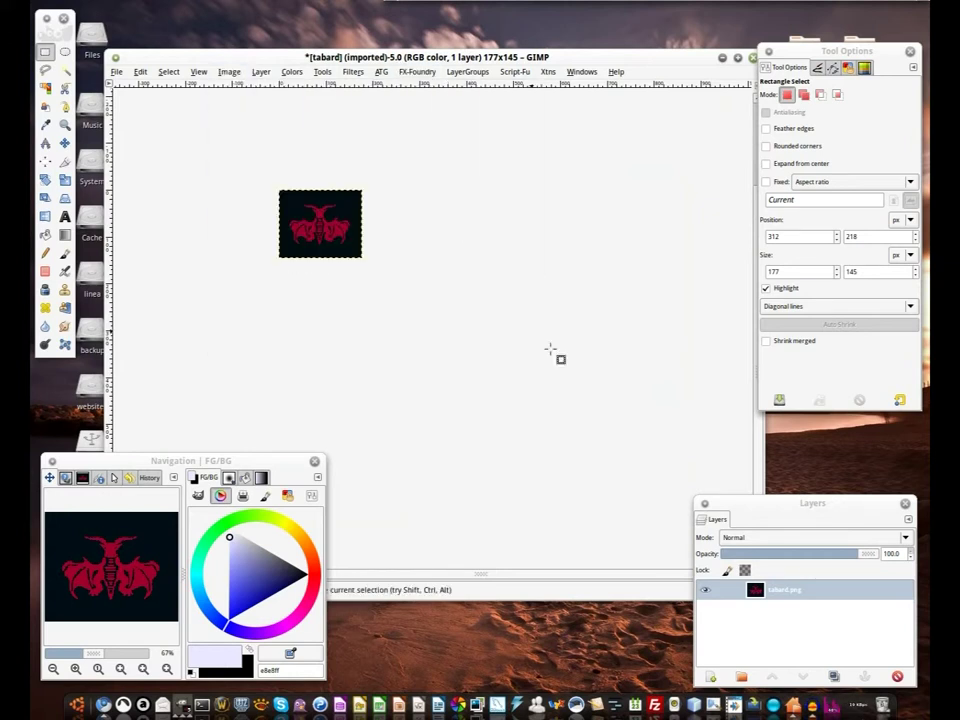
Add a layer mask to the tabard.png layer, initialized as a grayscale copy of the layer
click(106, 653)
drag(103, 601, 78, 560)
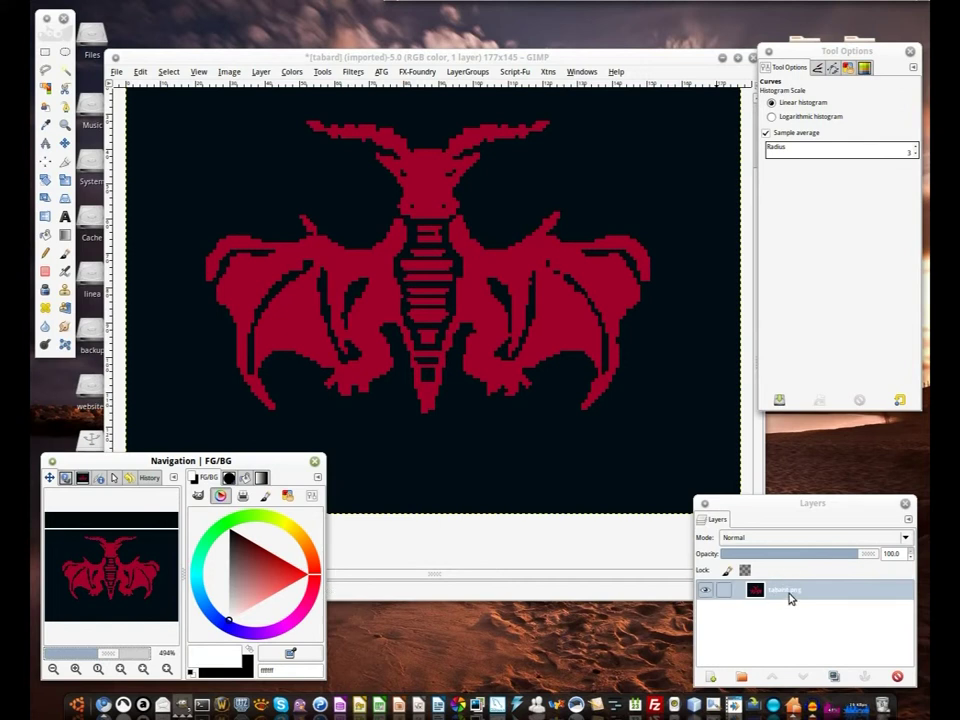
right_click(793, 594)
click(838, 407)
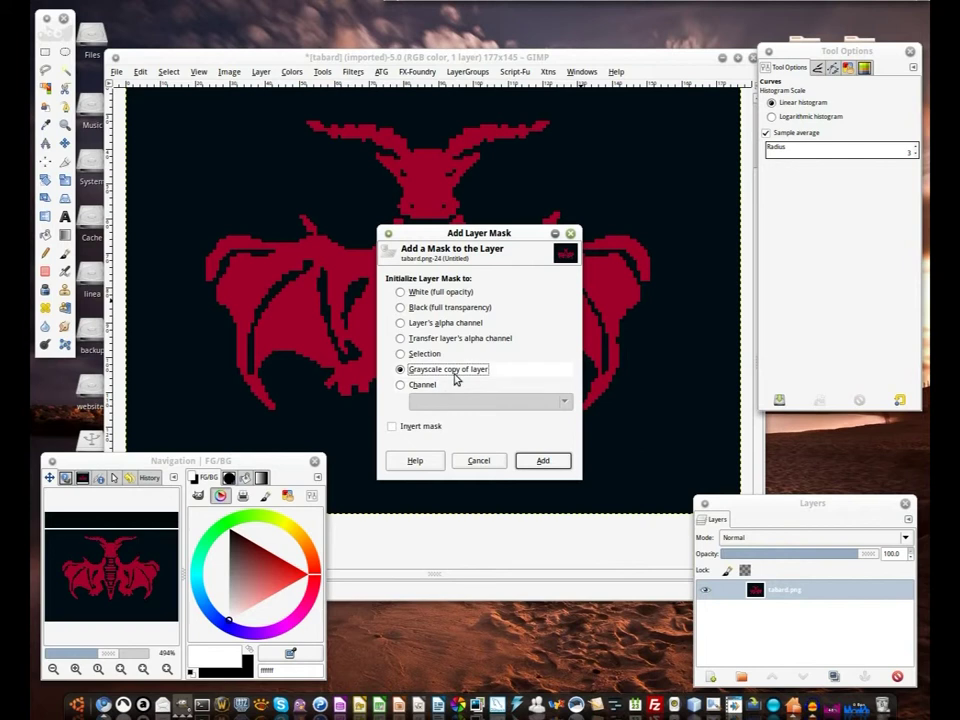
click(541, 462)
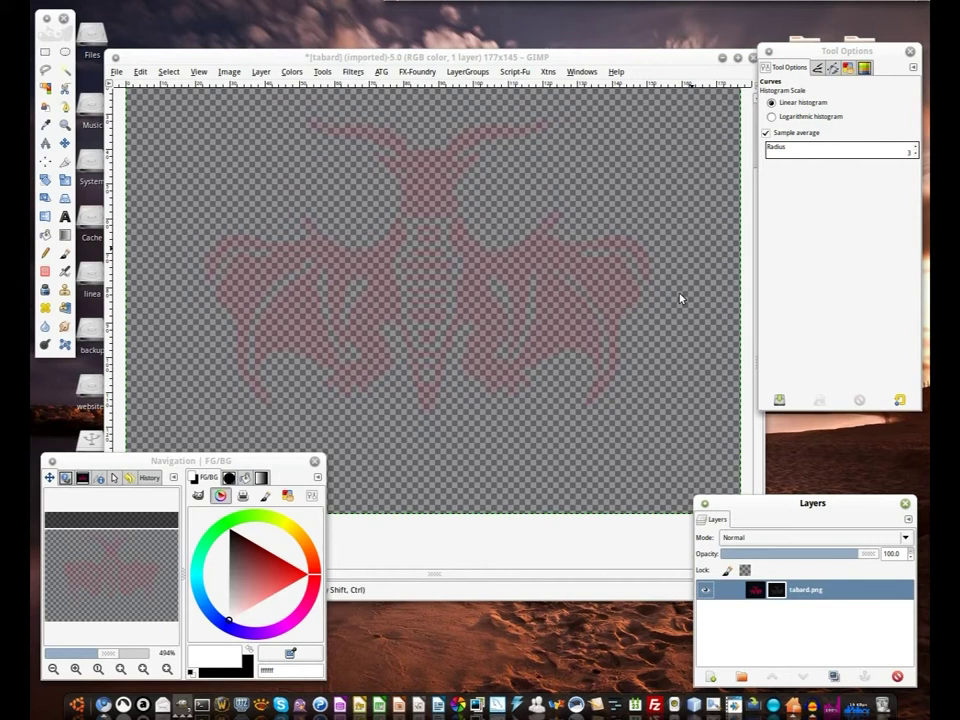
Apply a threshold with a lower limit of 26 to the layer mask and reselect the layer's image content
double_click(775, 589)
click(476, 390)
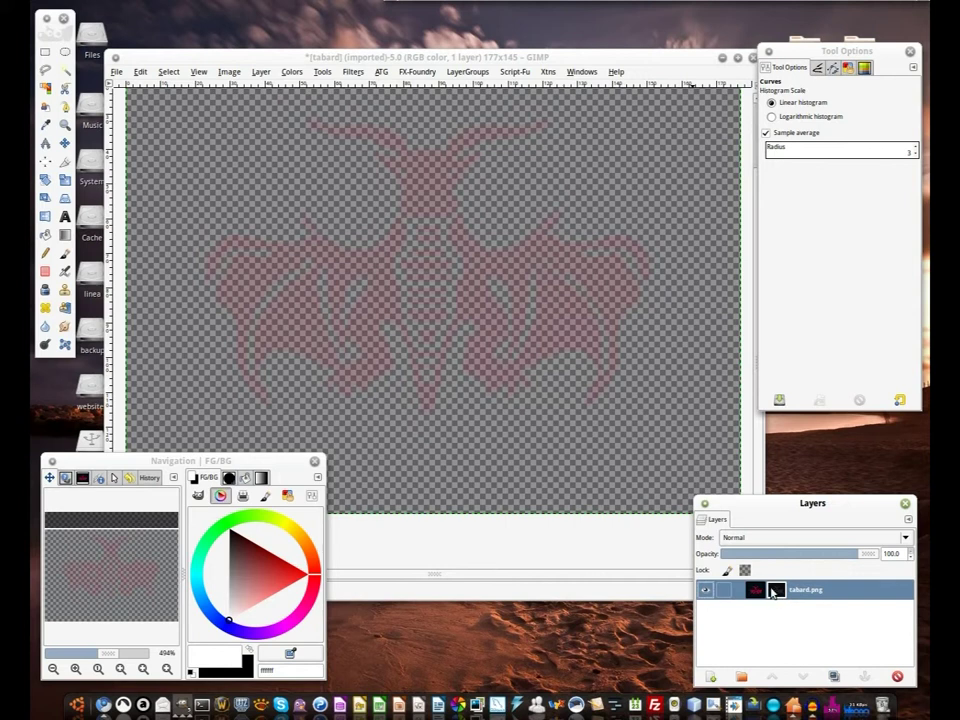
click(291, 73)
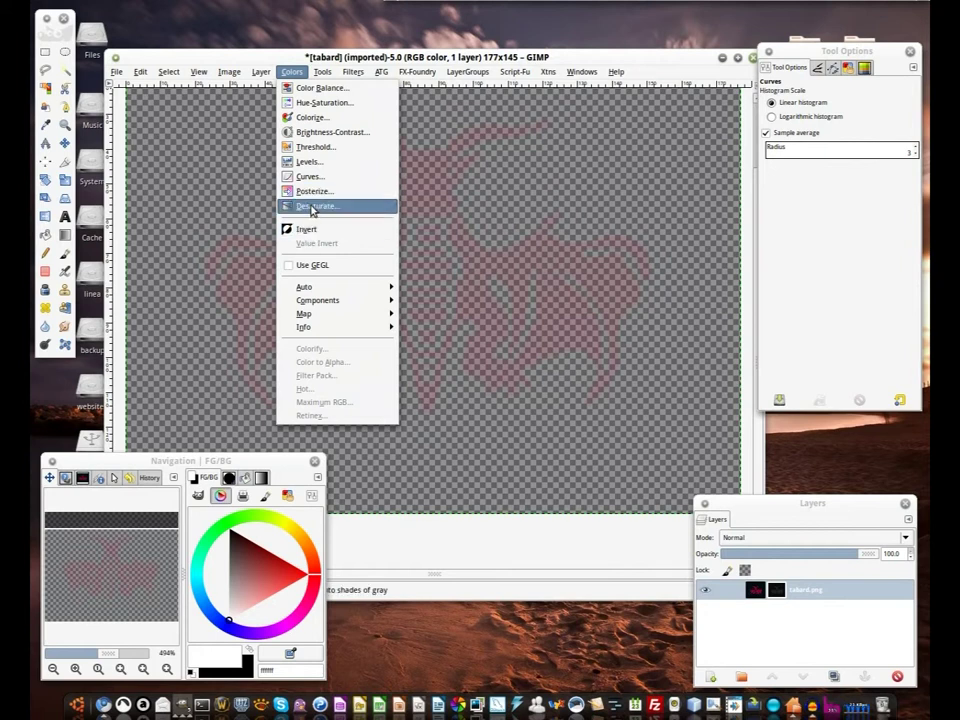
click(318, 148)
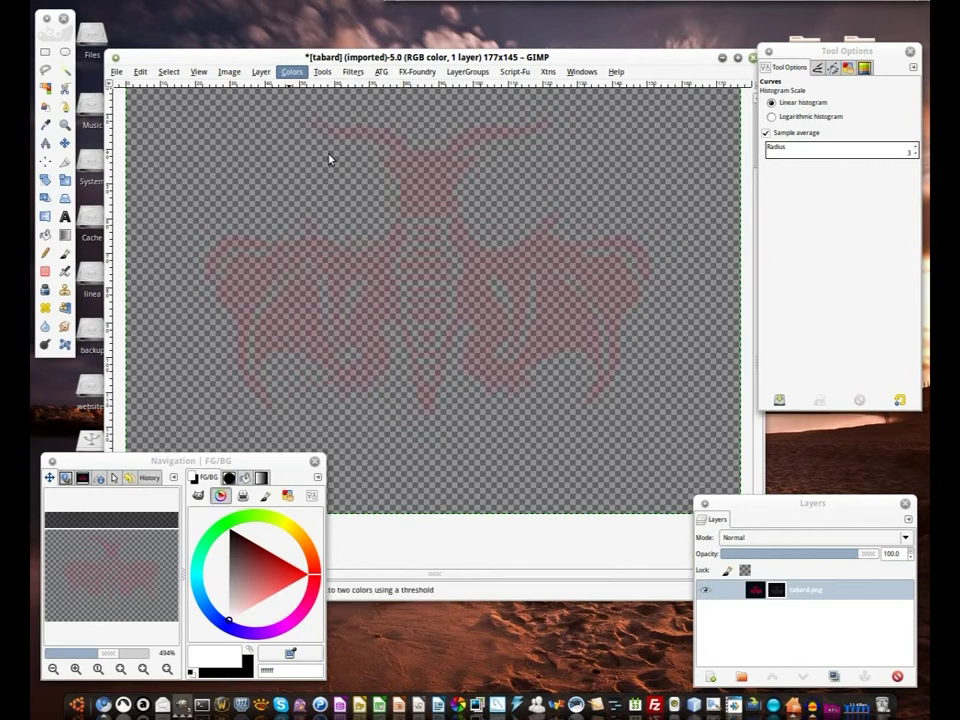
drag(760, 224, 661, 237)
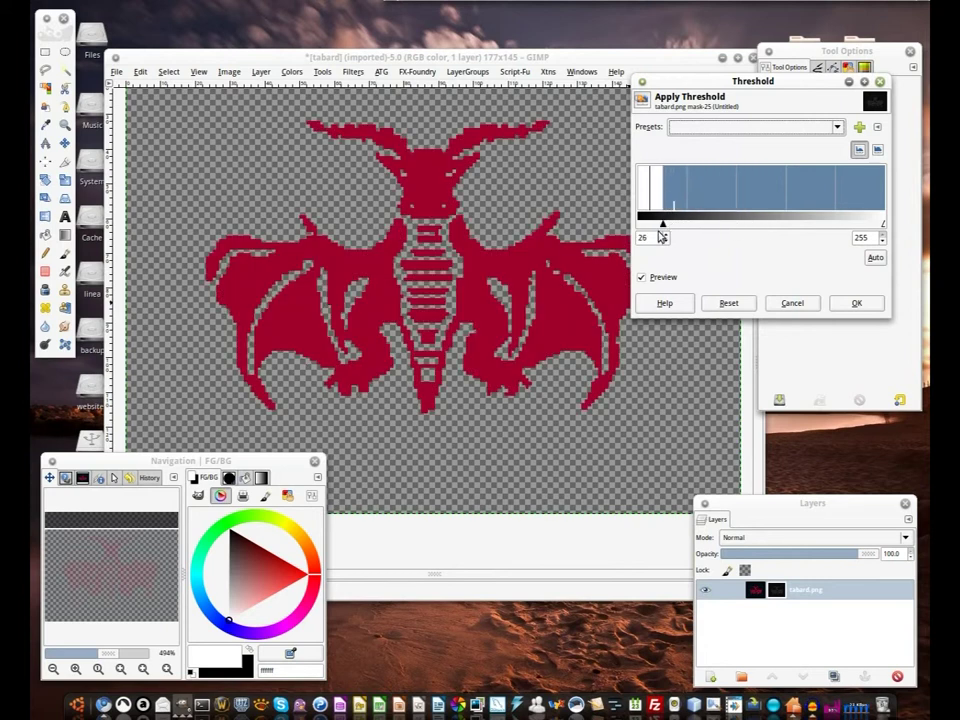
click(857, 305)
click(756, 593)
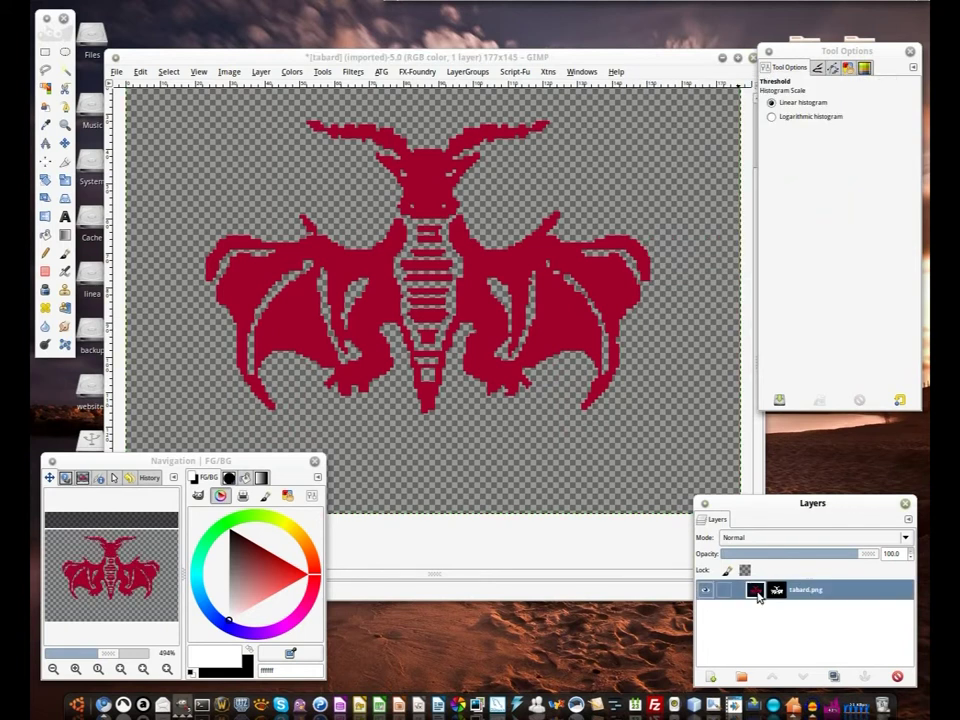
Draw a linear gradient from orange ff5831 to black across the emblem's layer content with the Blend tool
click(313, 563)
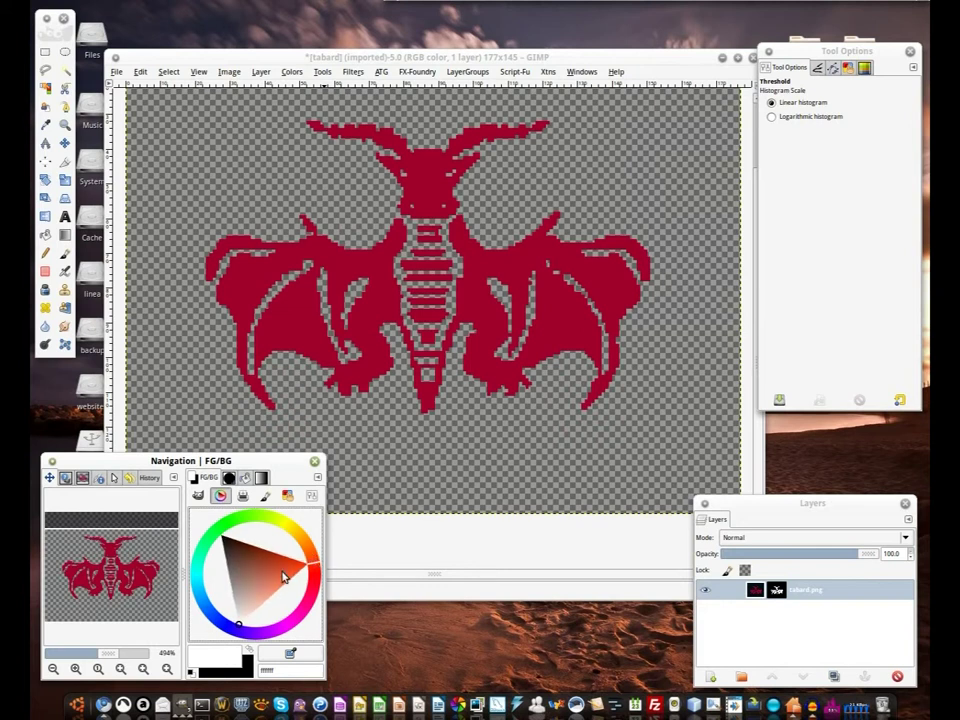
click(294, 575)
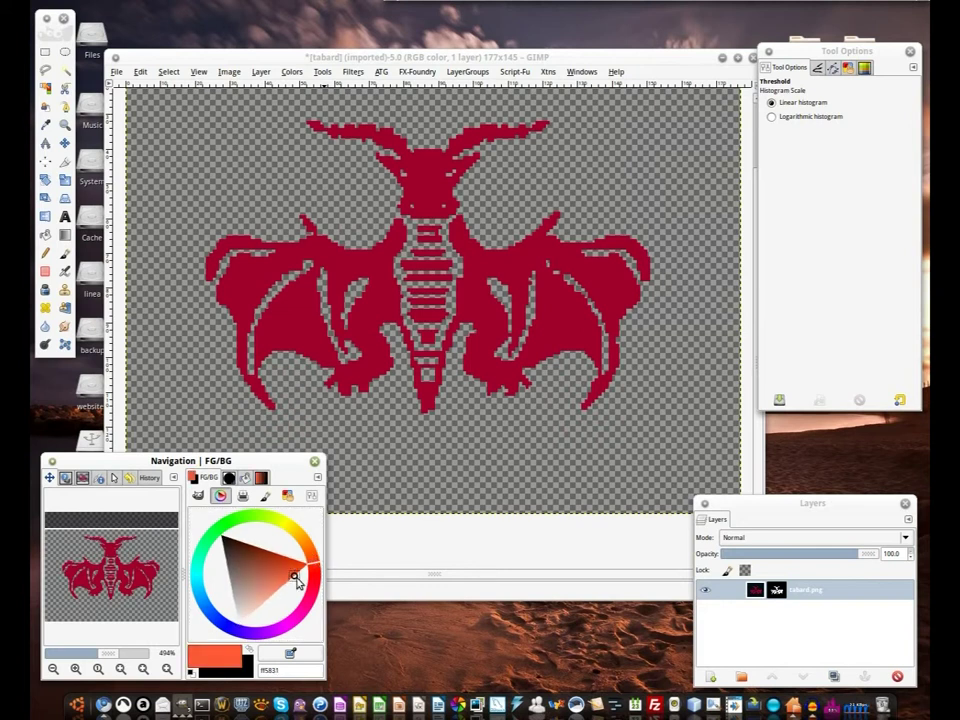
click(760, 595)
click(63, 236)
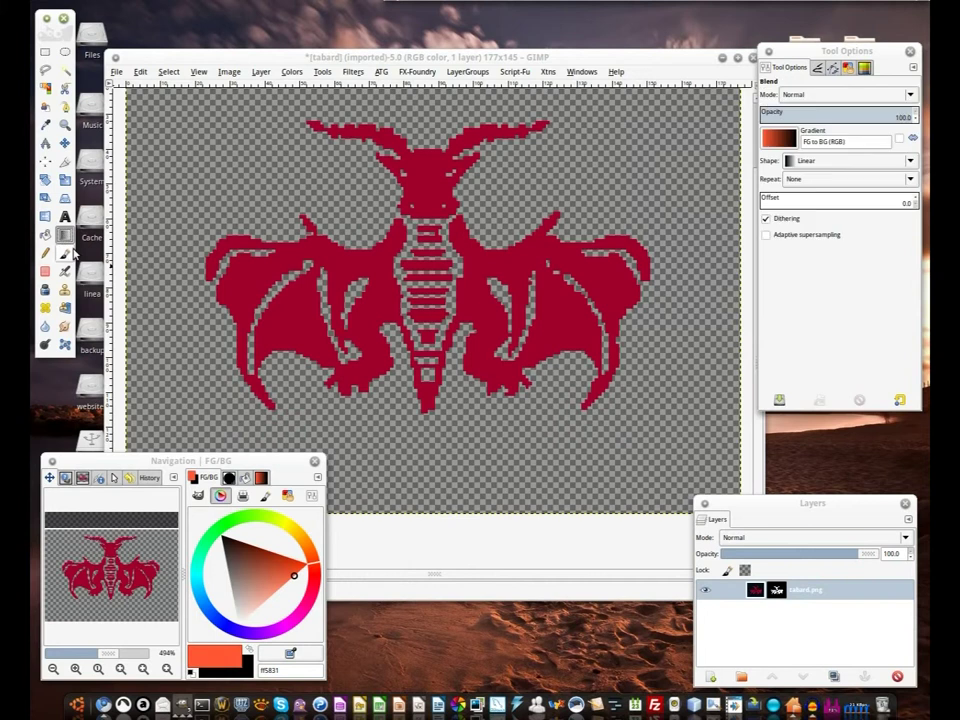
drag(395, 238, 564, 461)
drag(247, 316, 458, 154)
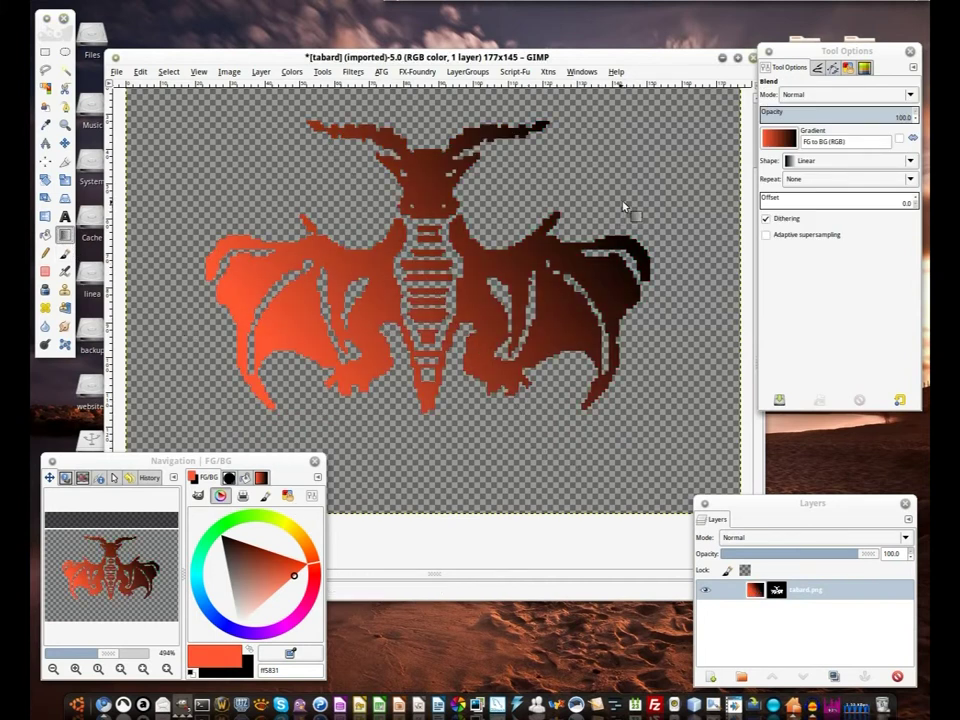
Fill the emblem's layer with the solid orange-red color f44017
click(304, 568)
drag(231, 652, 455, 287)
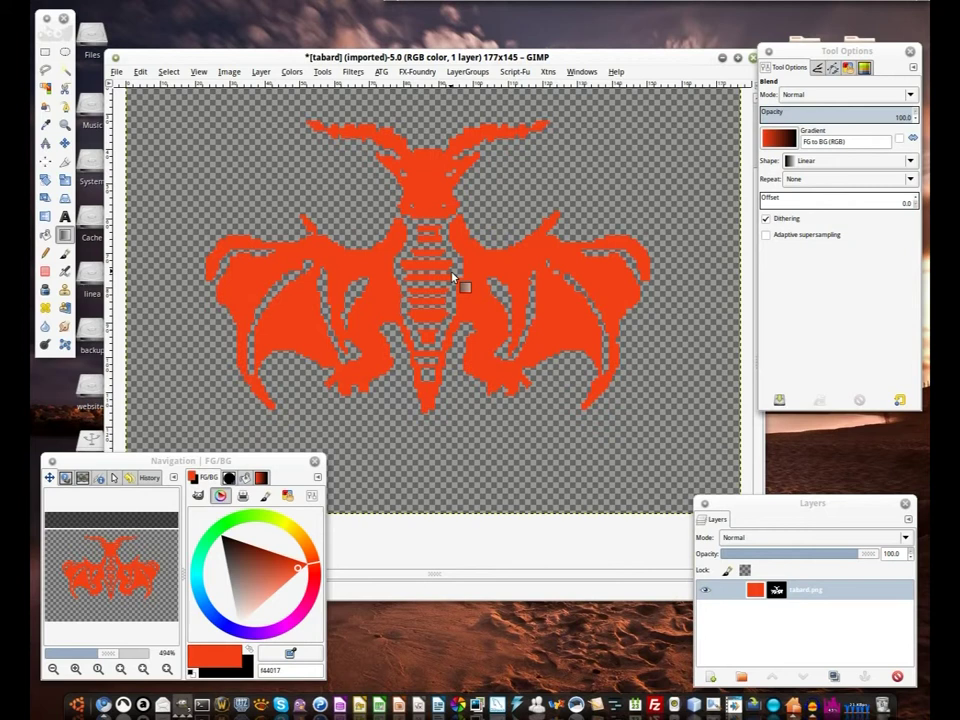
Soften the emblem's layer mask with an RLE Gaussian blur of 1.0 px horizontally and vertically
click(776, 591)
click(778, 594)
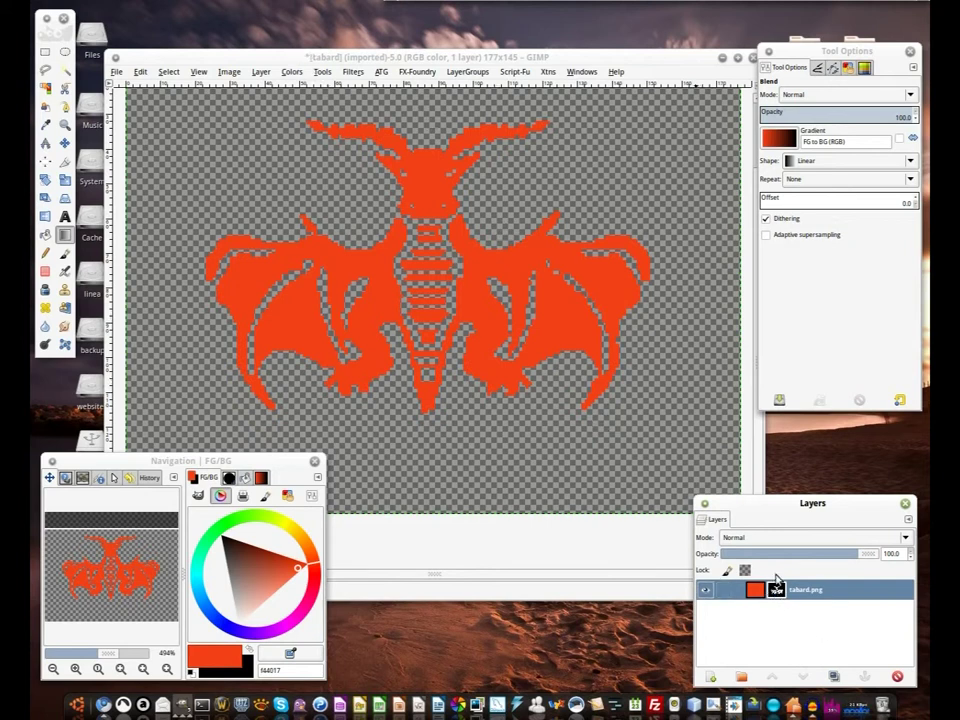
click(353, 73)
mouse_move(439, 154)
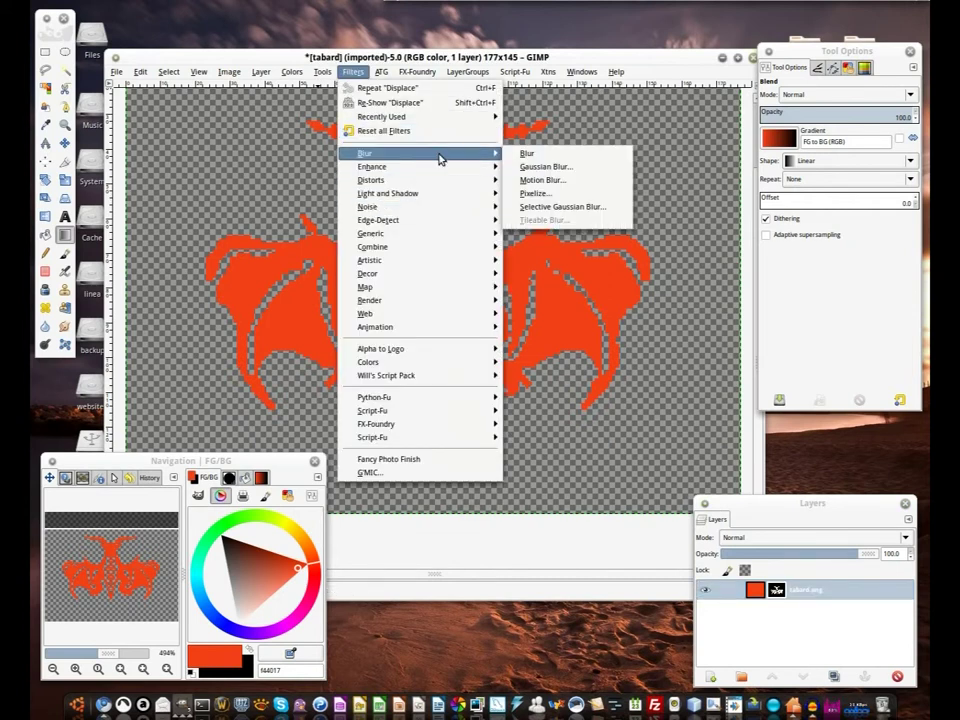
click(561, 168)
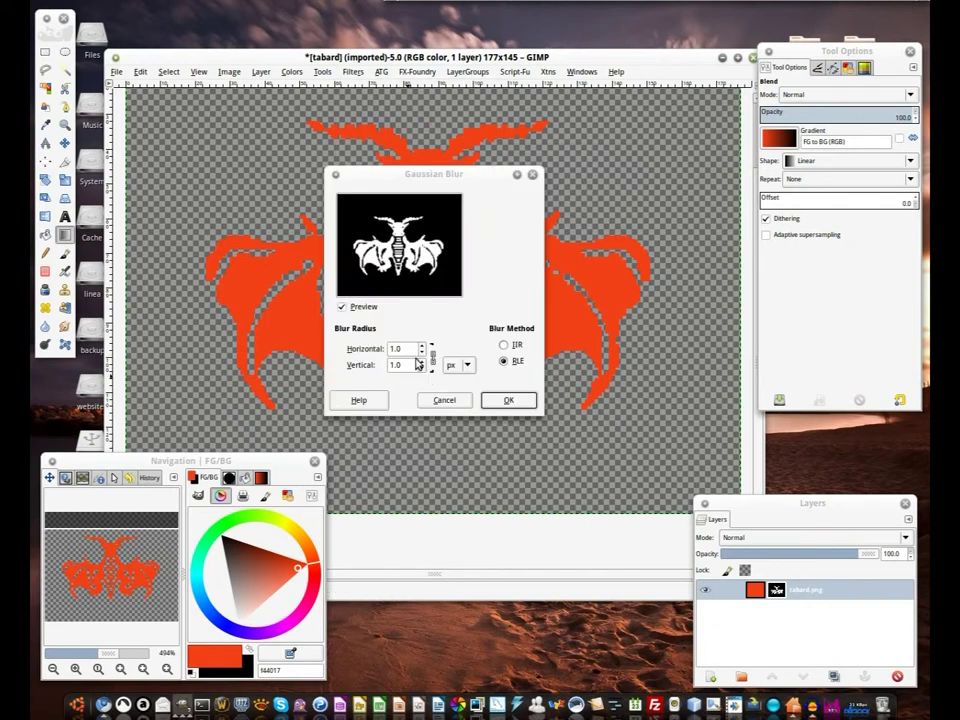
click(508, 399)
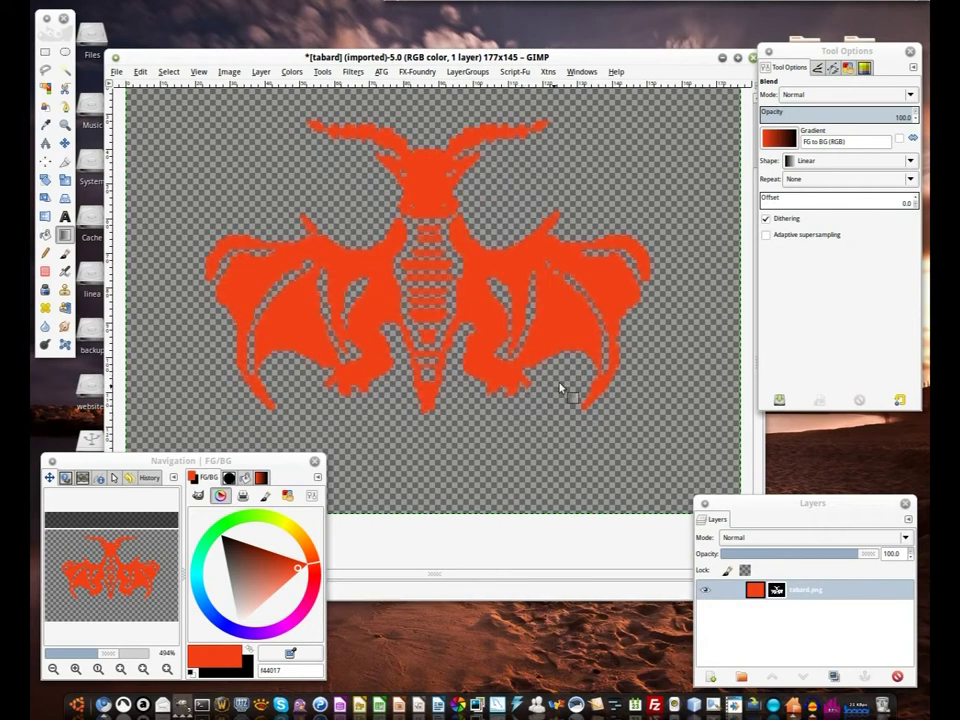
Autocrop the emblem layer to the bounds of its visible shape
drag(421, 236, 405, 276)
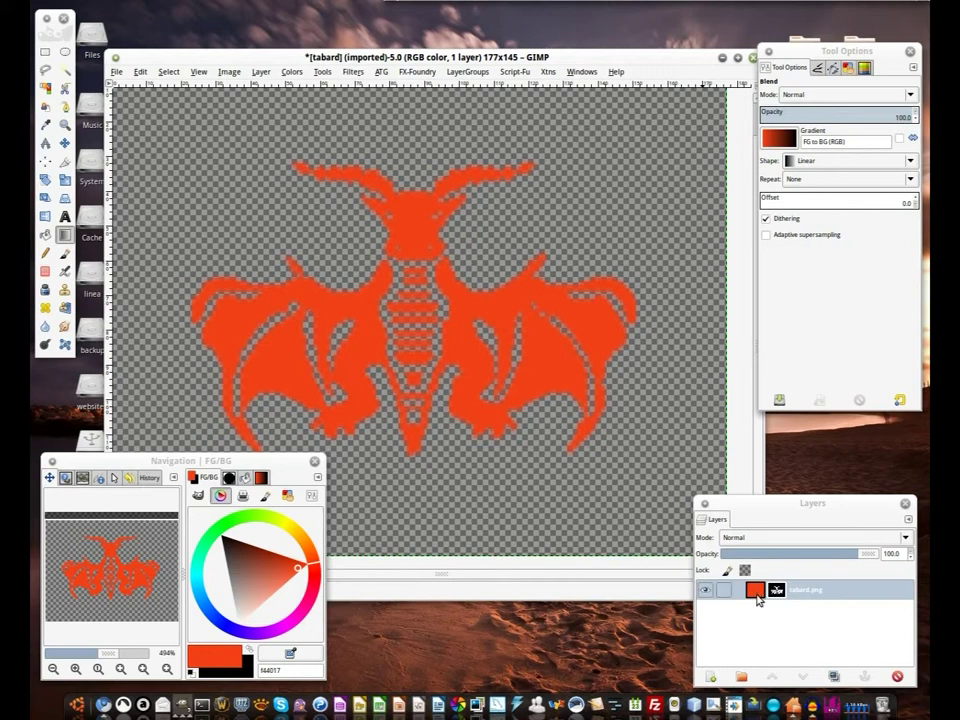
click(261, 72)
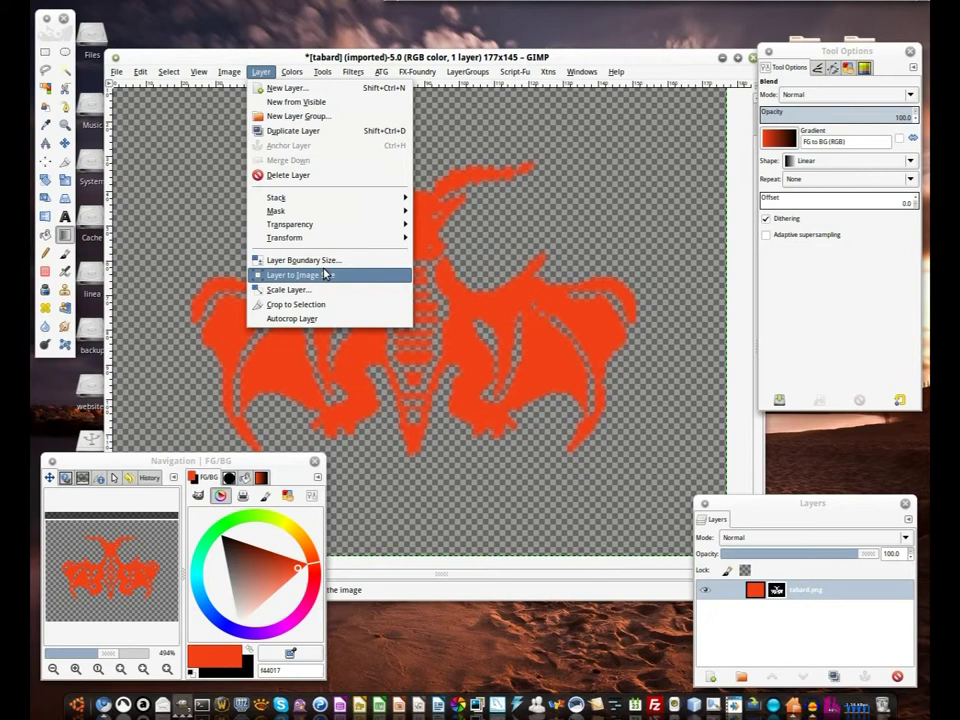
click(320, 318)
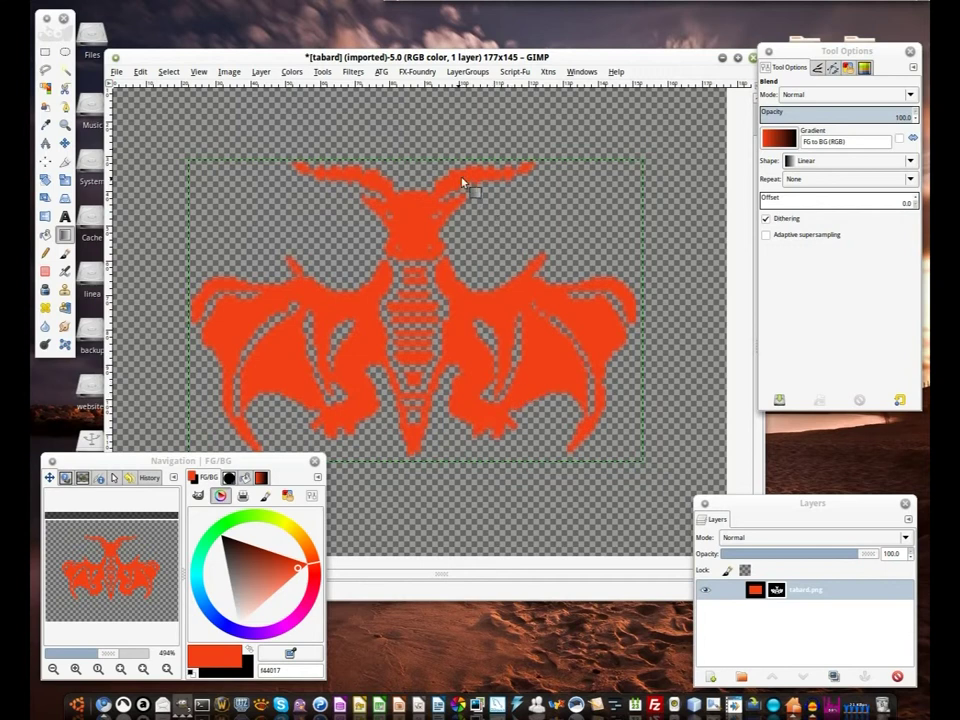
Resize the image canvas to 300 × 300 px with the existing content centered
click(232, 73)
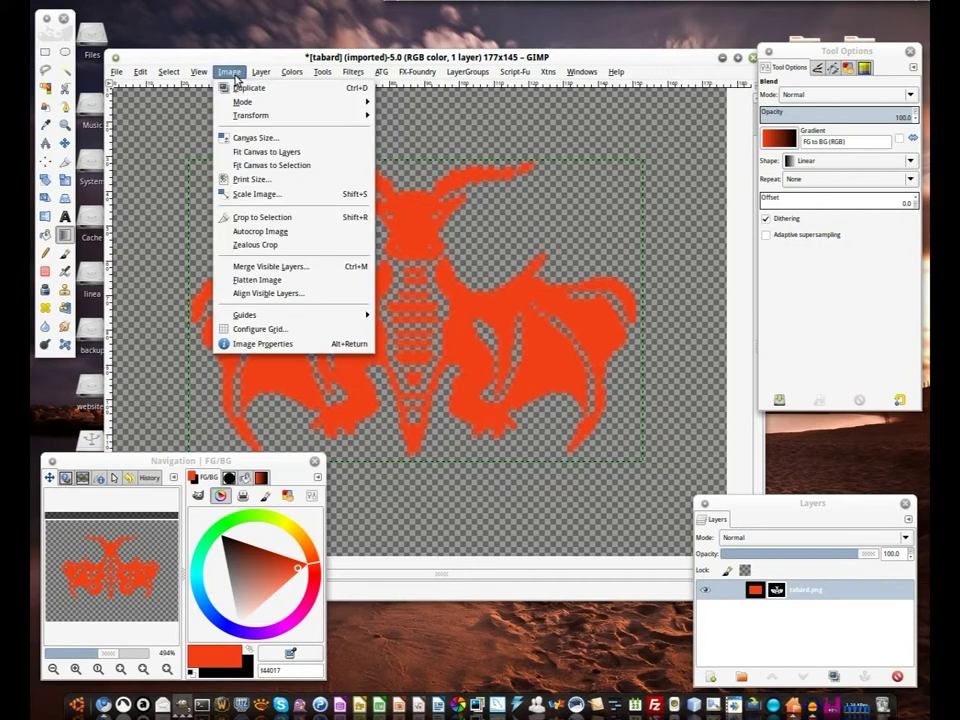
click(250, 139)
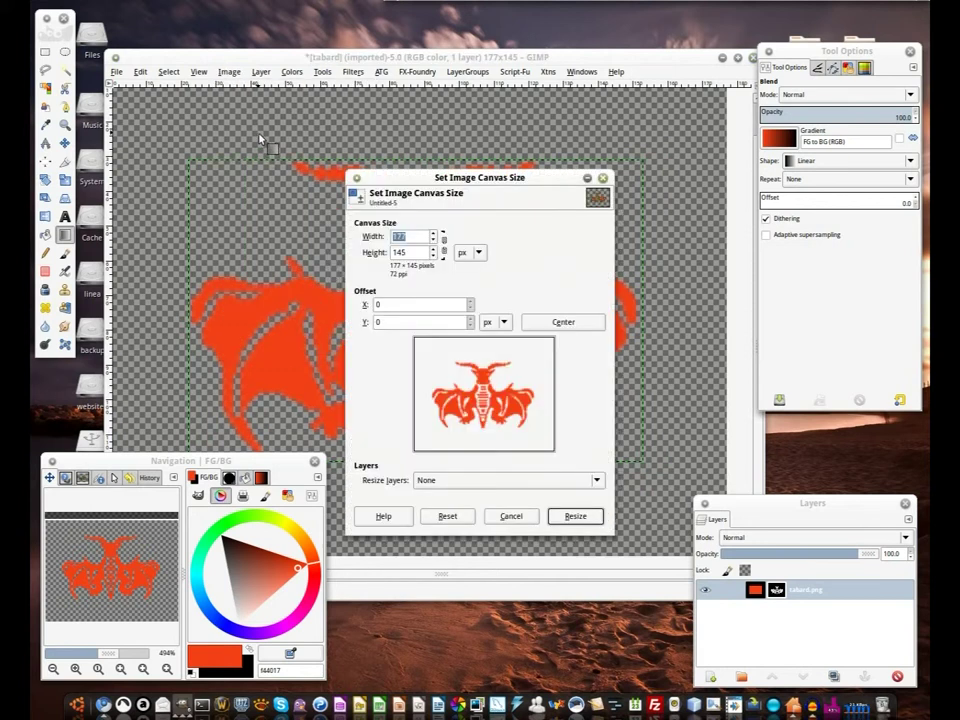
key(Tab)
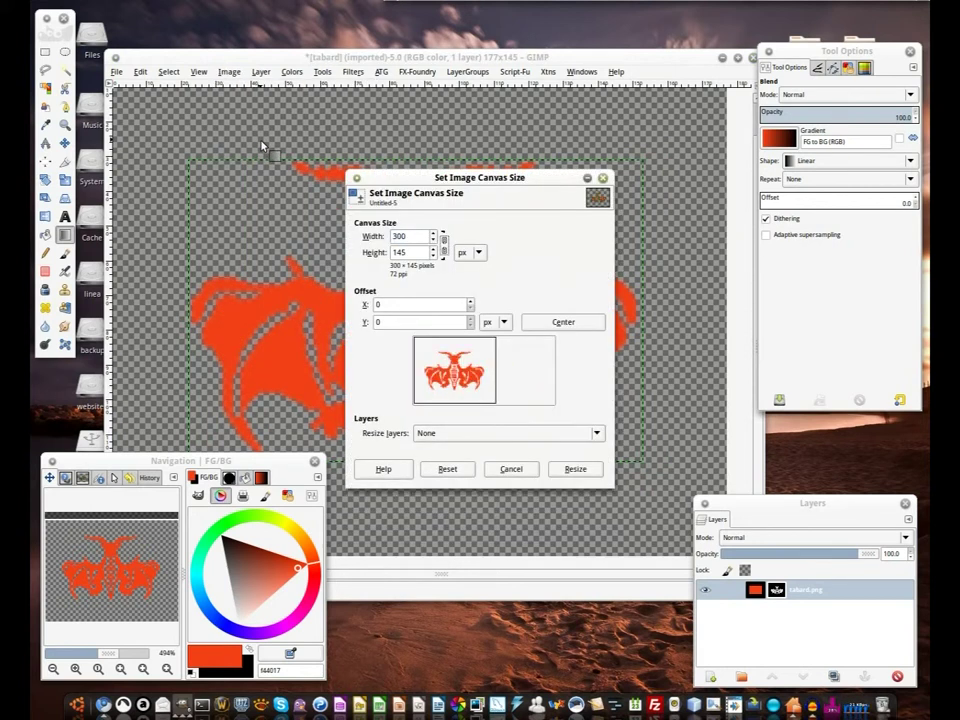
key(Tab)
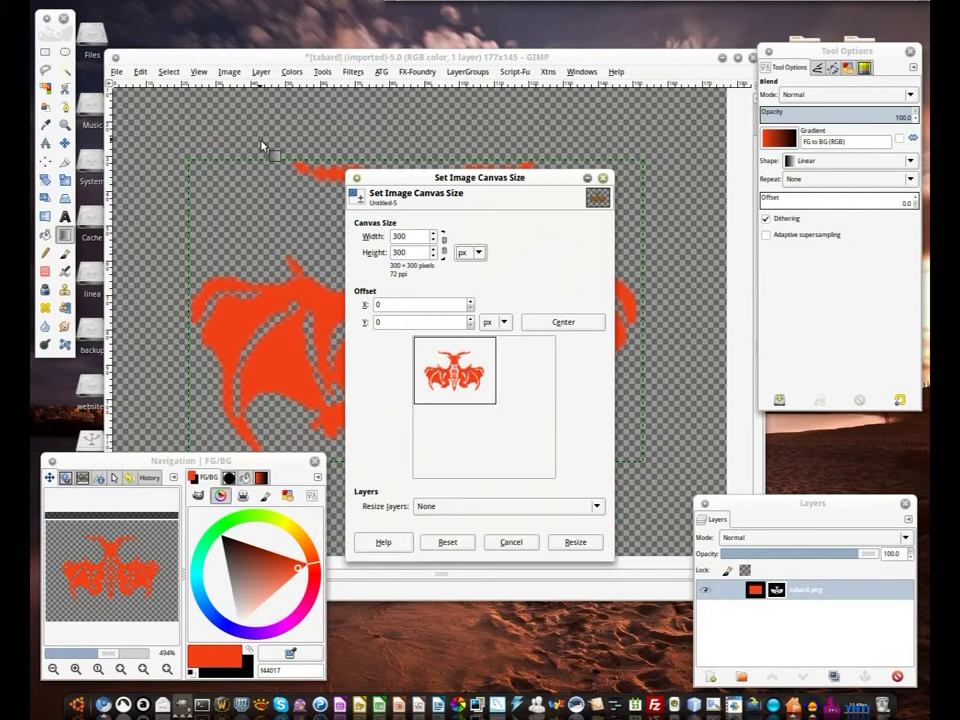
click(594, 321)
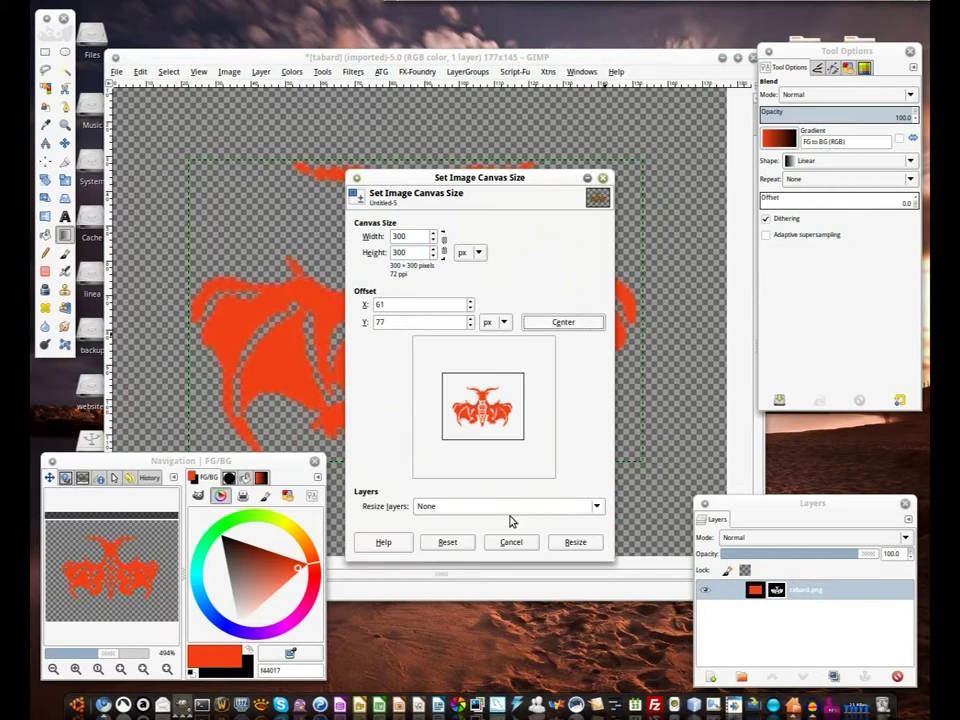
click(576, 543)
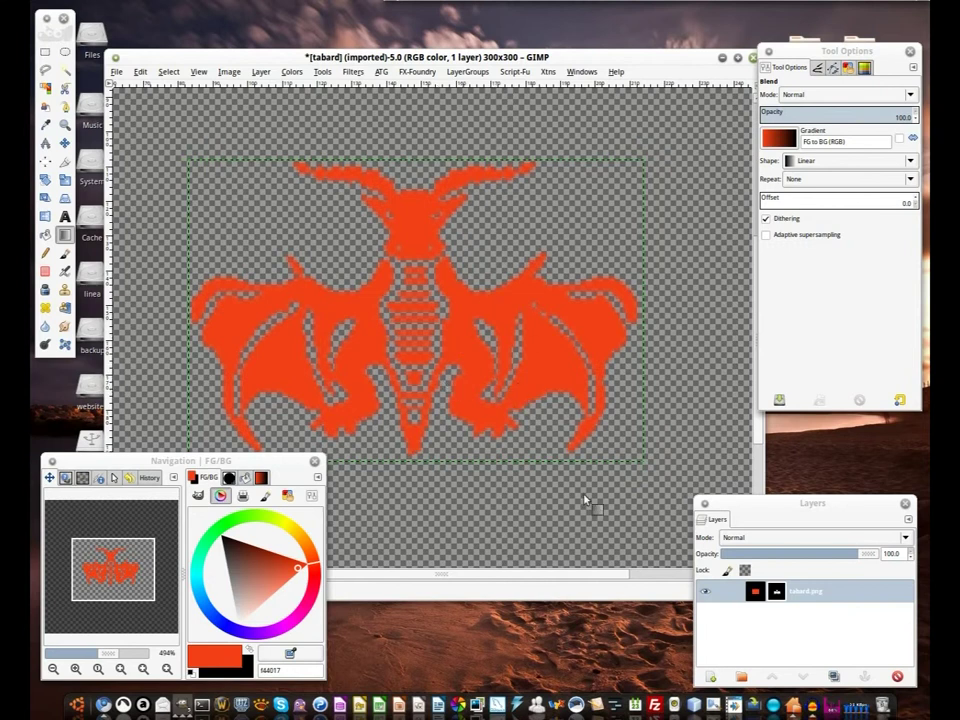
Add the paper texture 217503_7863.jpg from the textures folder as a layer and place it beneath the tabard.png emblem layer
drag(96, 656, 103, 652)
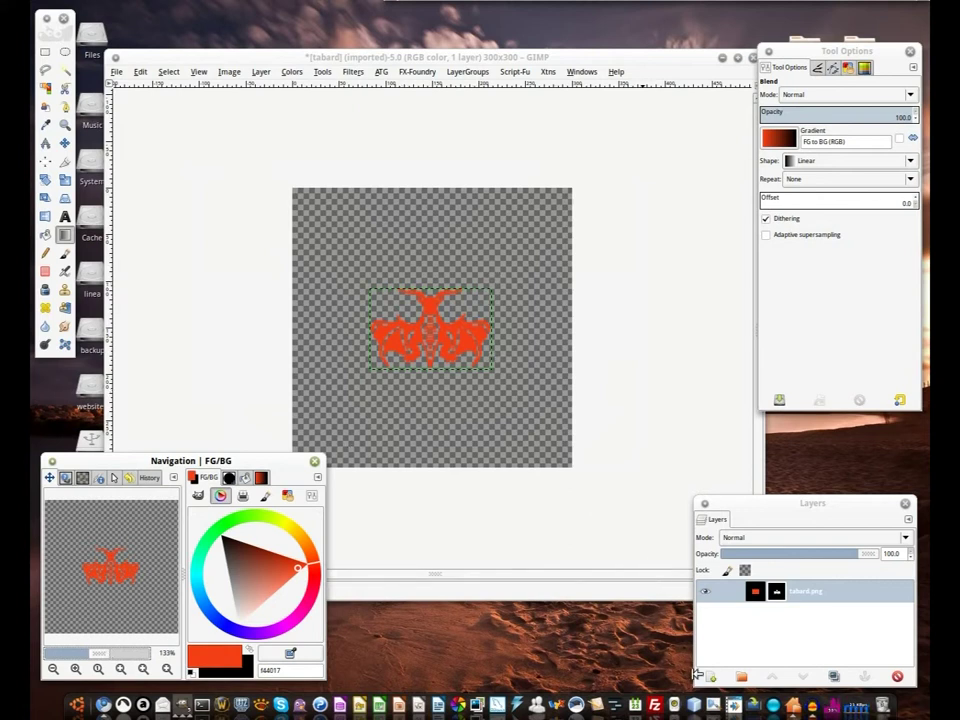
click(792, 708)
drag(515, 163, 497, 202)
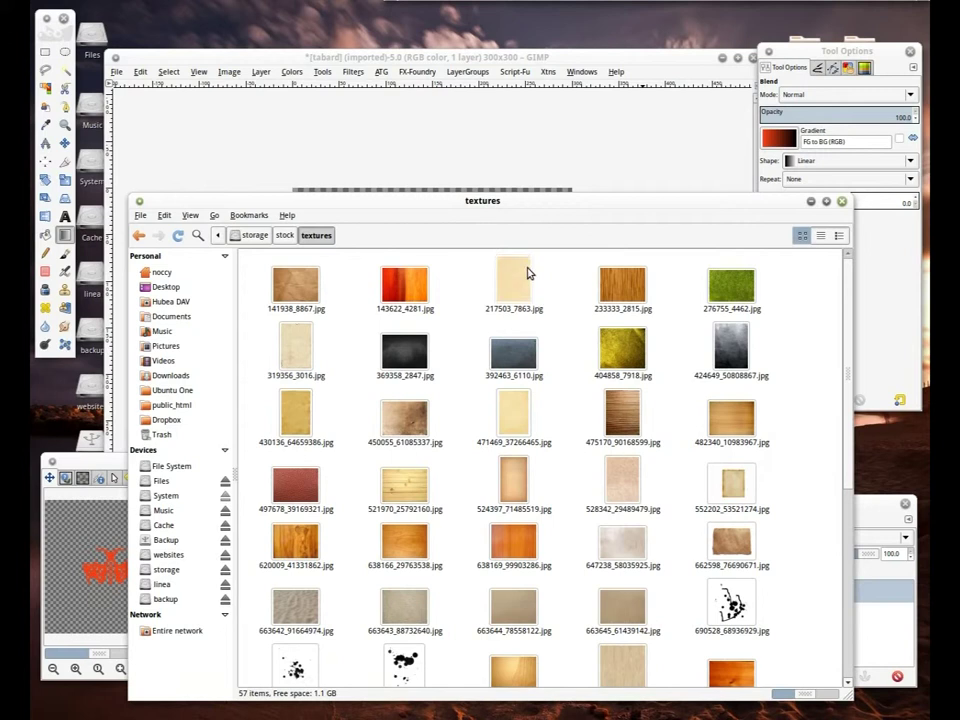
drag(514, 270, 530, 80)
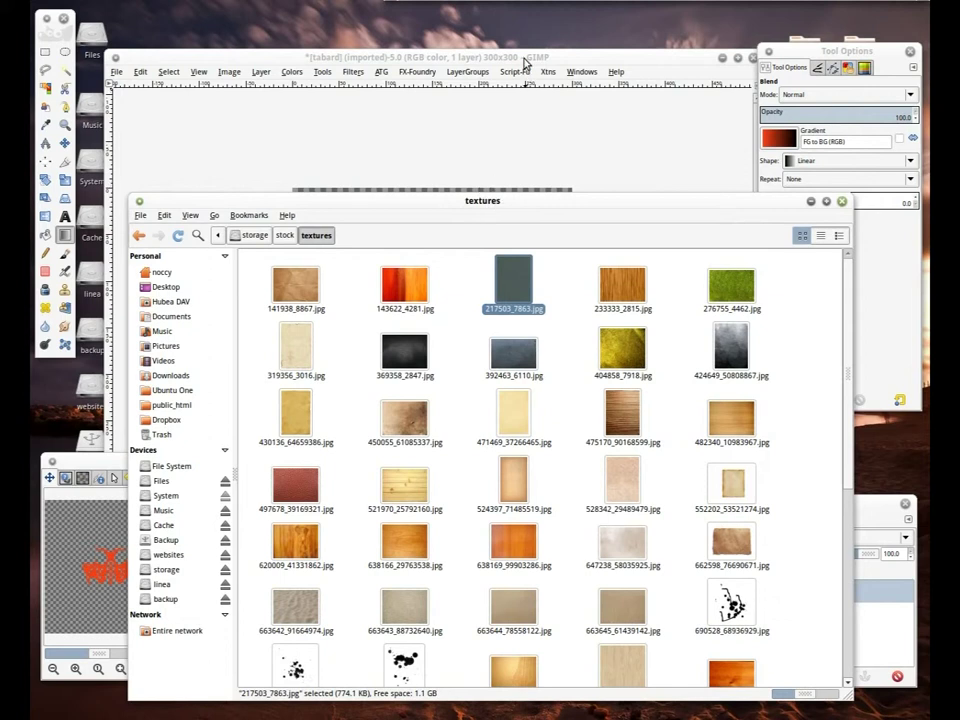
click(524, 60)
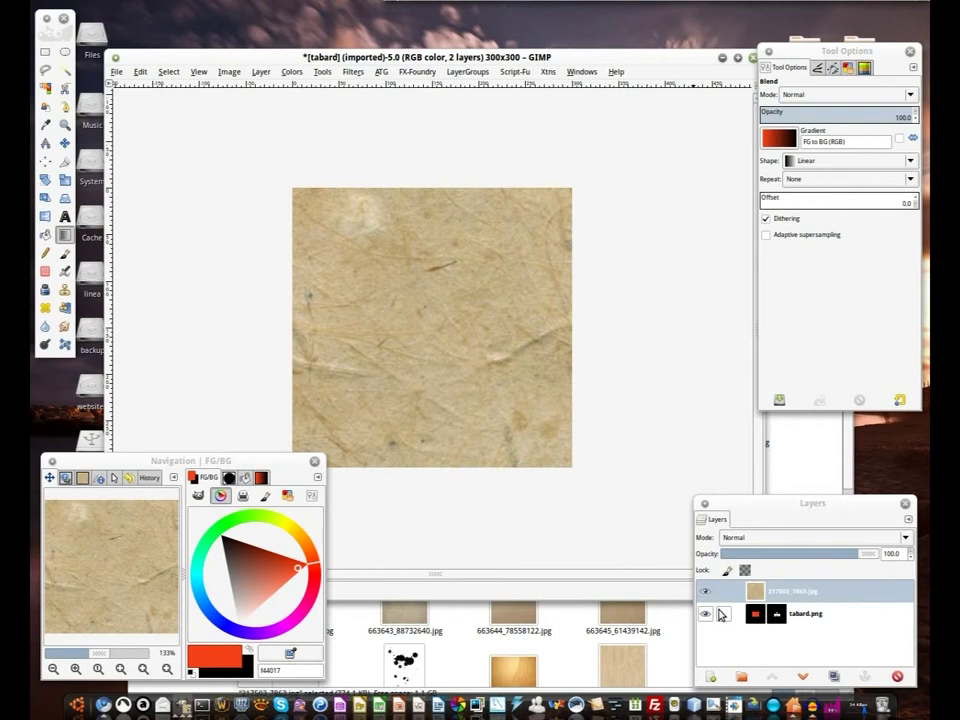
drag(784, 595, 780, 625)
drag(776, 505, 768, 479)
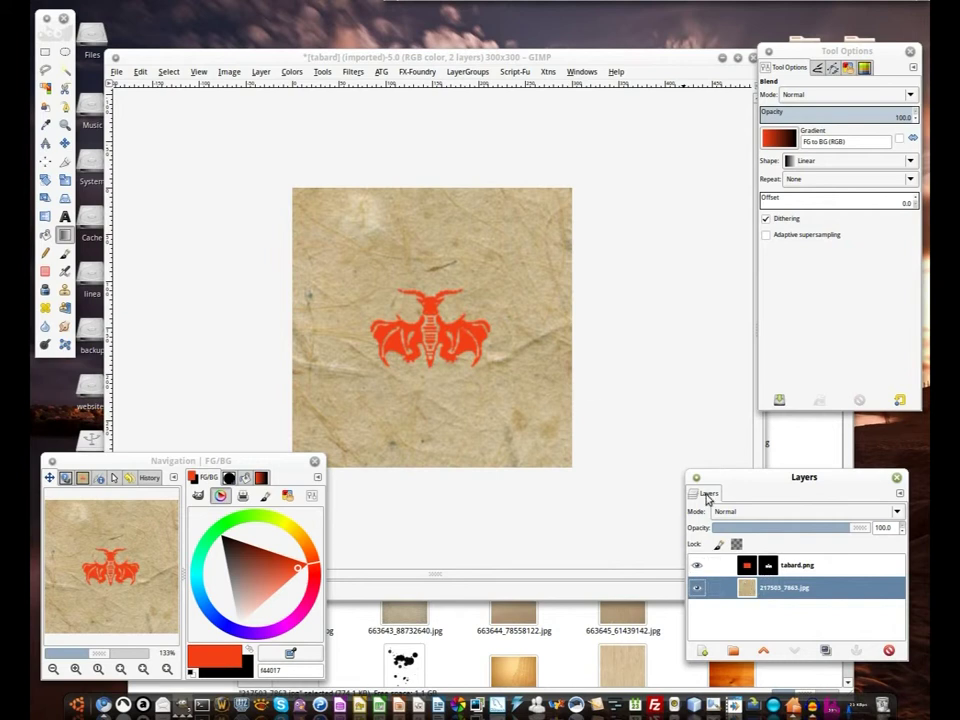
click(291, 74)
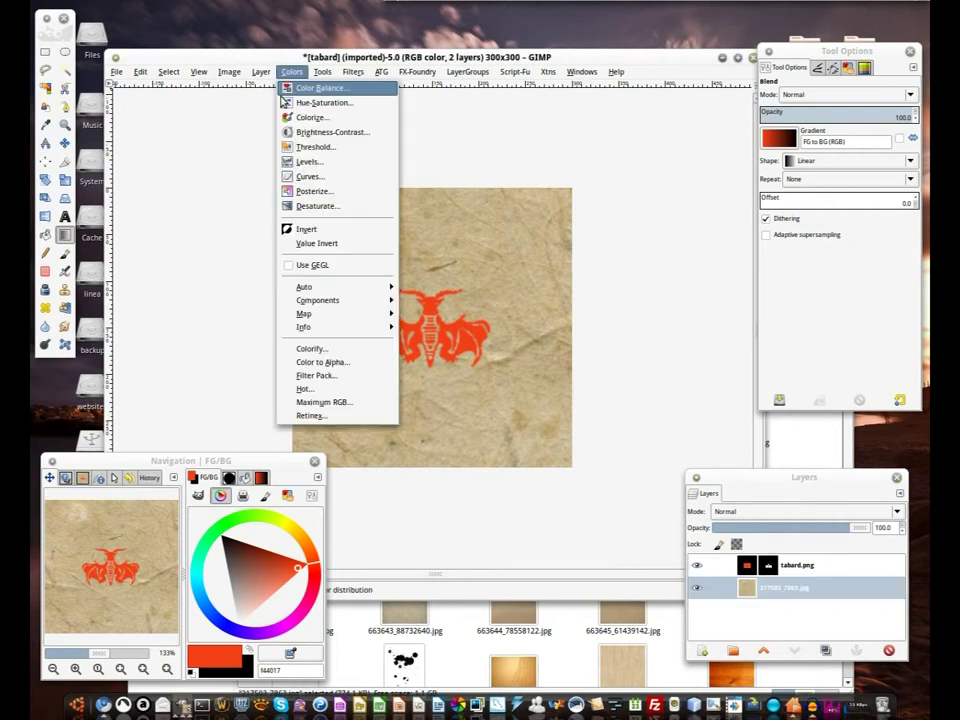
click(341, 209)
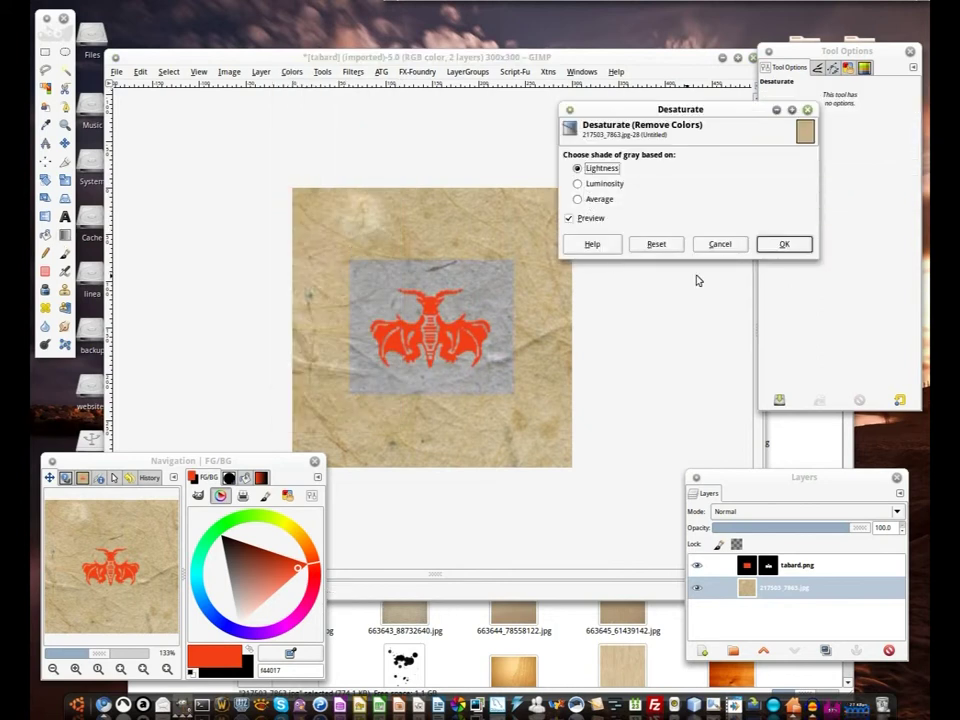
key(Escape)
click(745, 594)
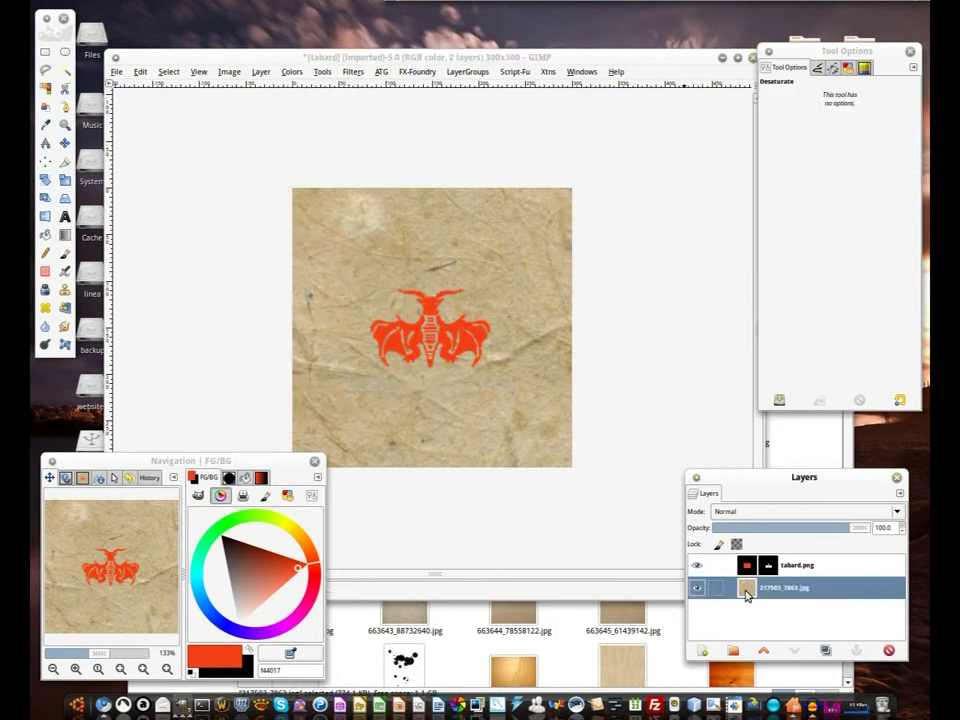
click(261, 72)
mouse_move(226, 72)
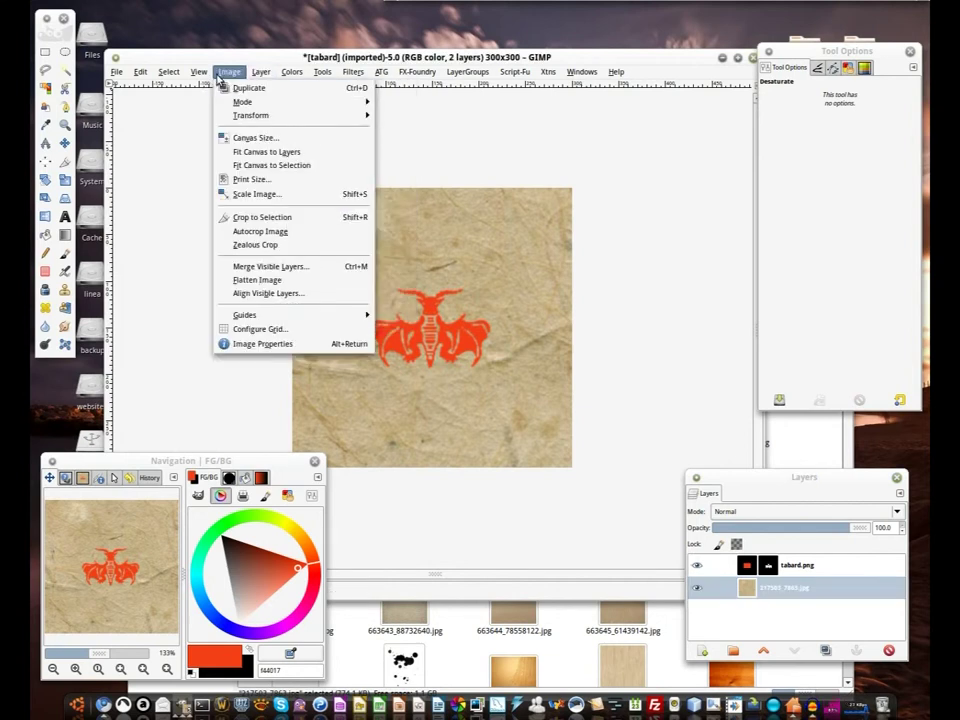
mouse_move(291, 72)
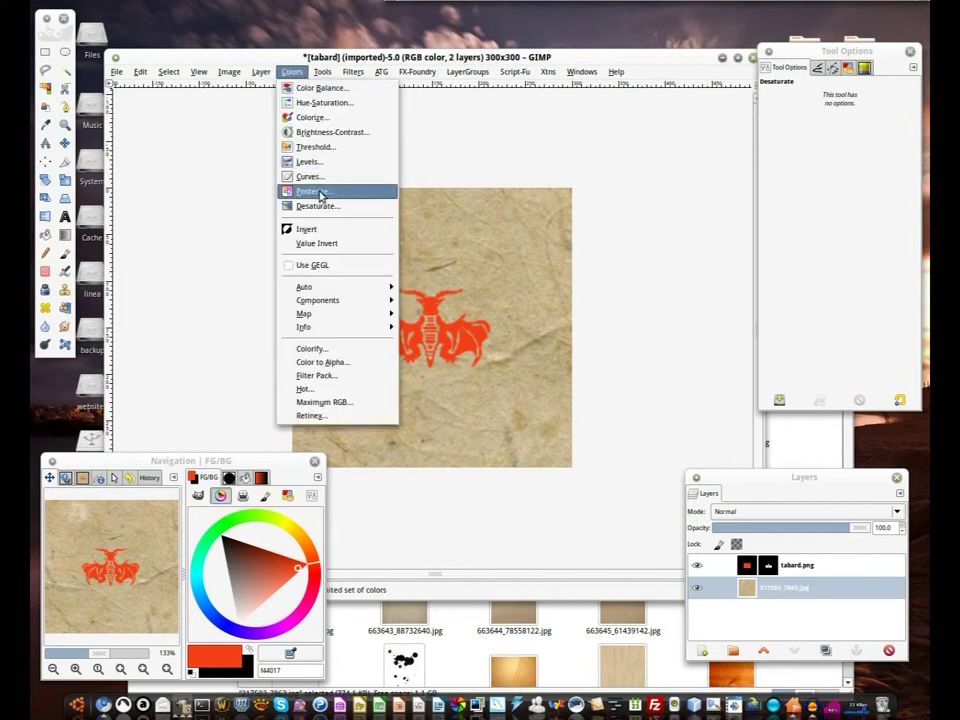
click(320, 208)
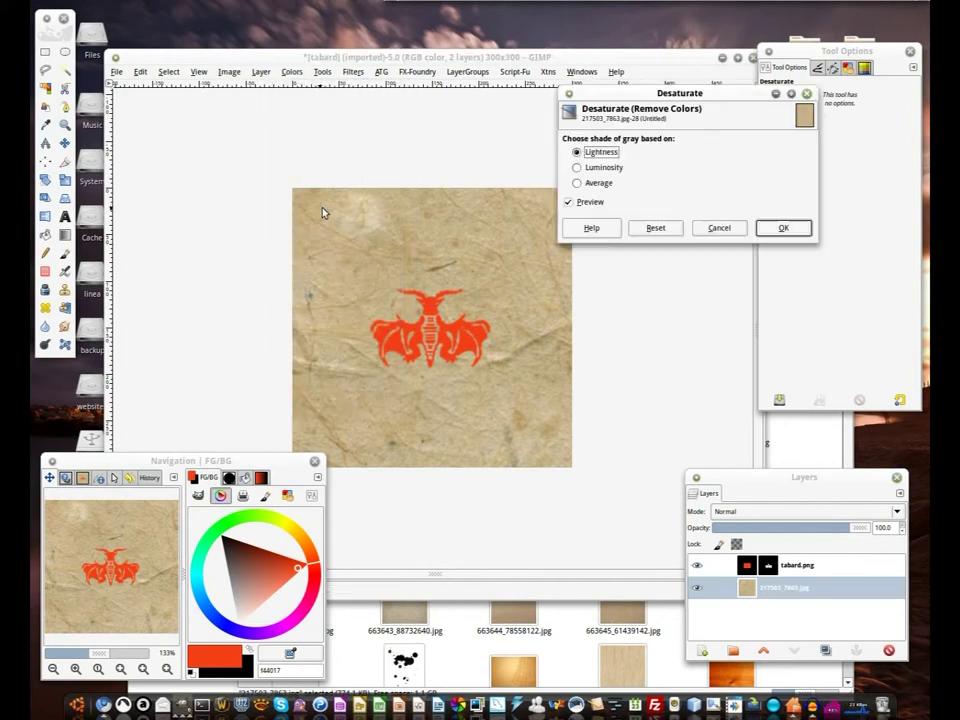
click(716, 228)
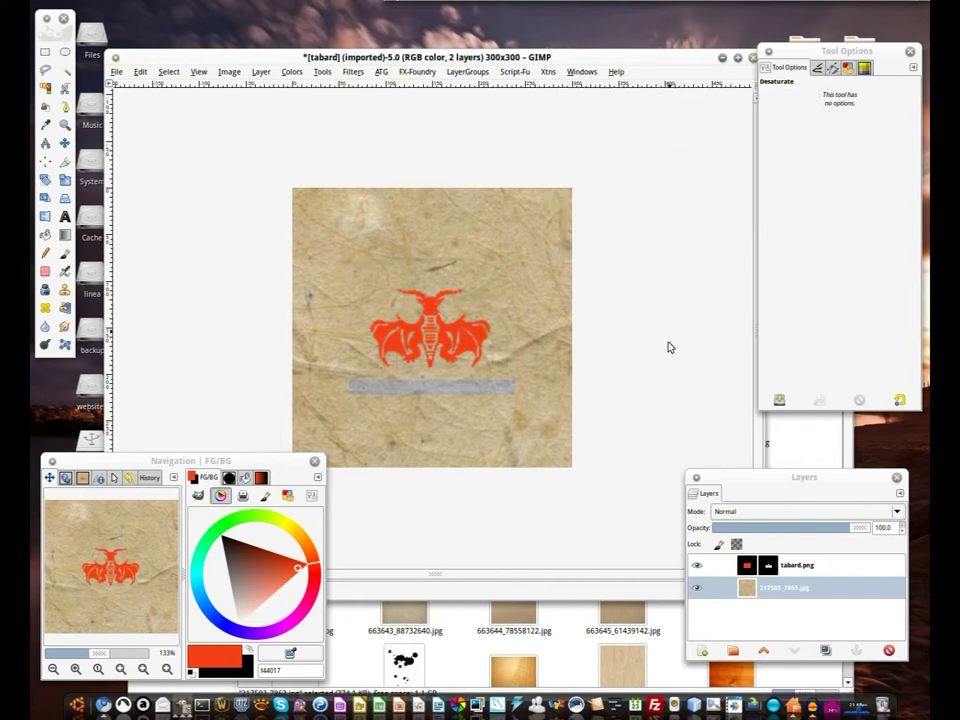
Hide the tabard.png emblem layer and try to desaturate the paper texture layer
click(697, 565)
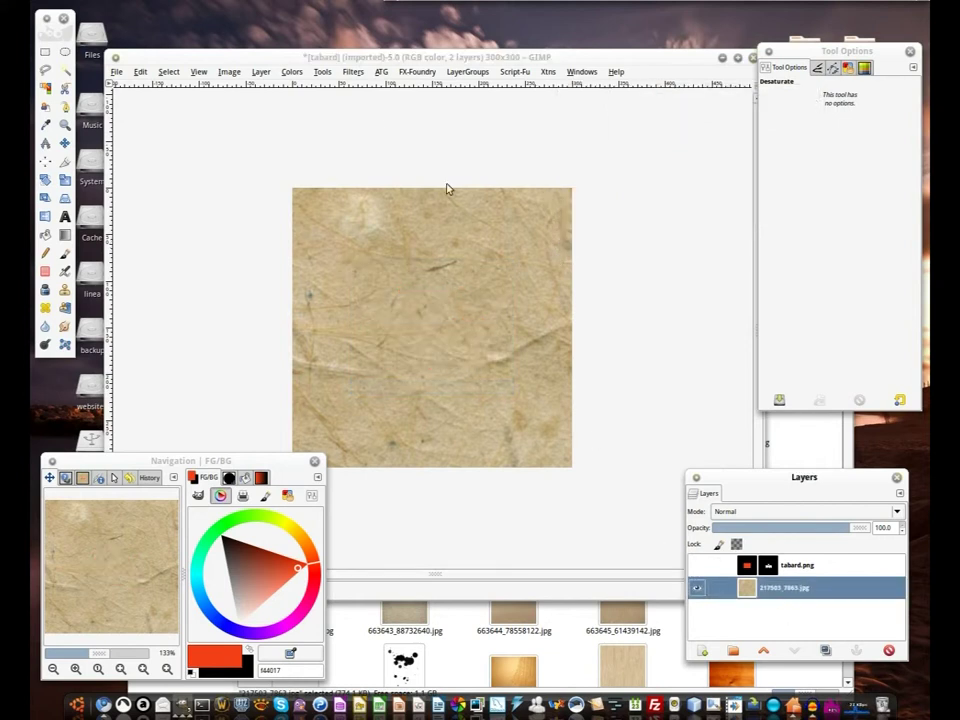
click(350, 74)
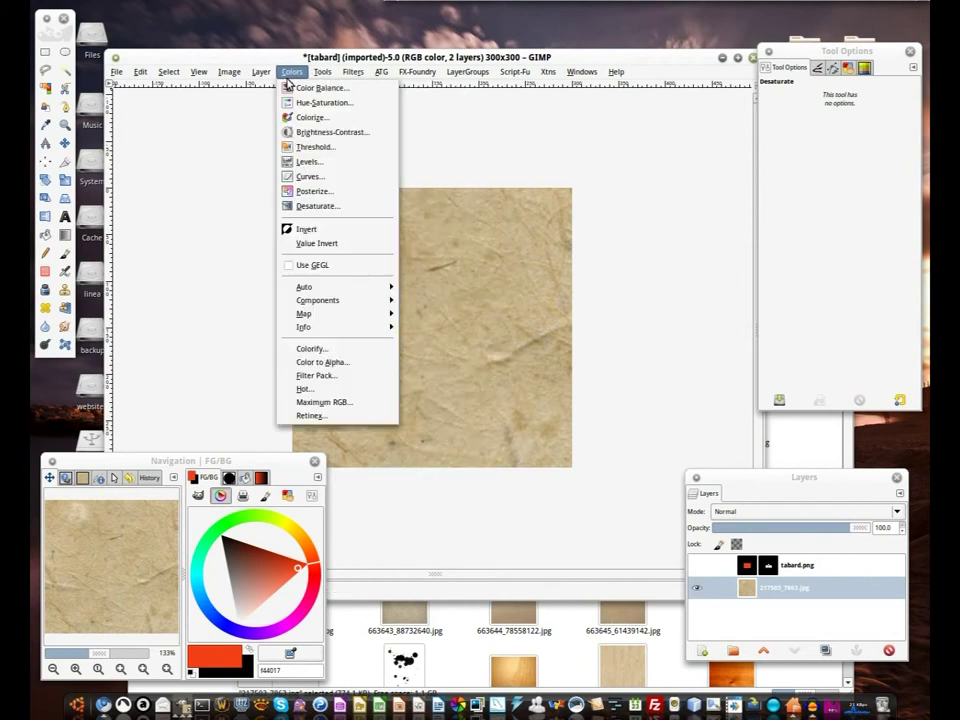
click(330, 207)
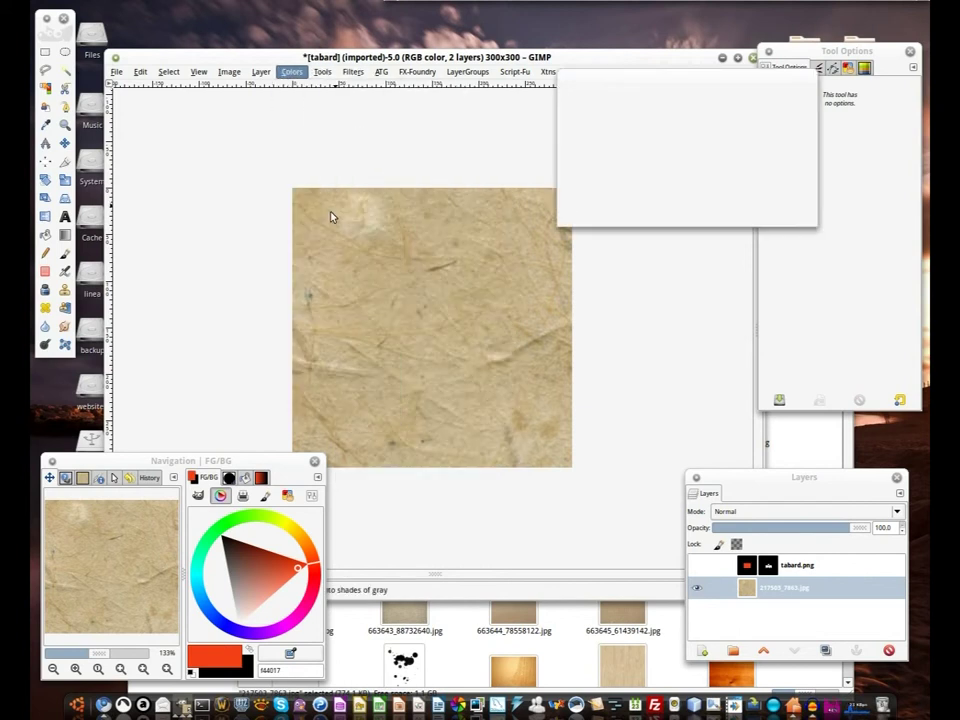
click(707, 218)
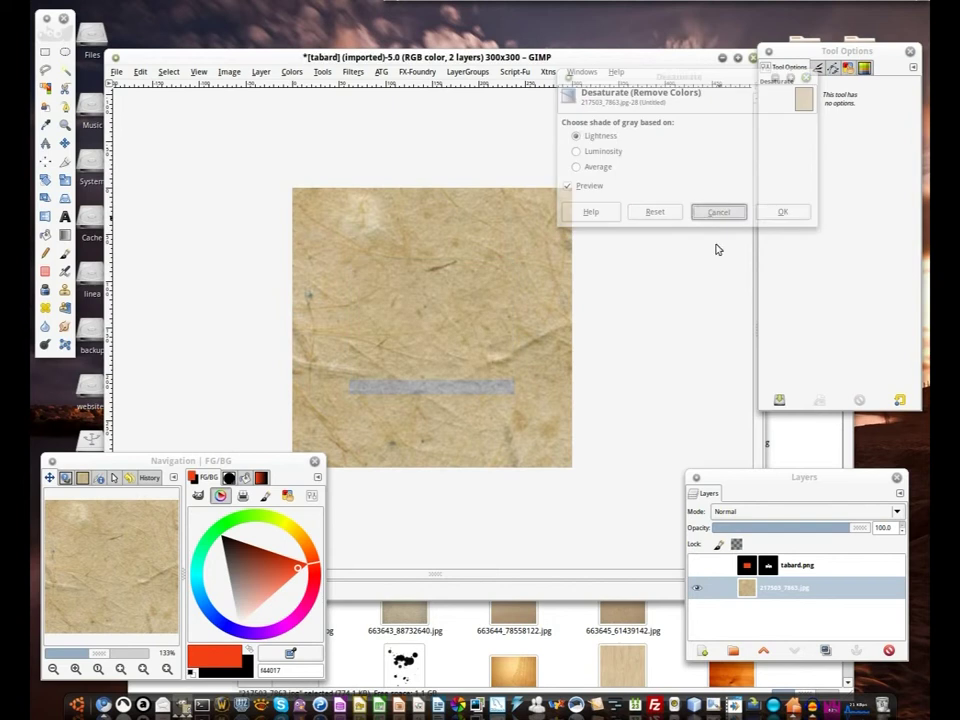
Scale the paper texture layer to 1400 × 1836 px with cubic interpolation and fit its boundary to the image size
right_click(759, 589)
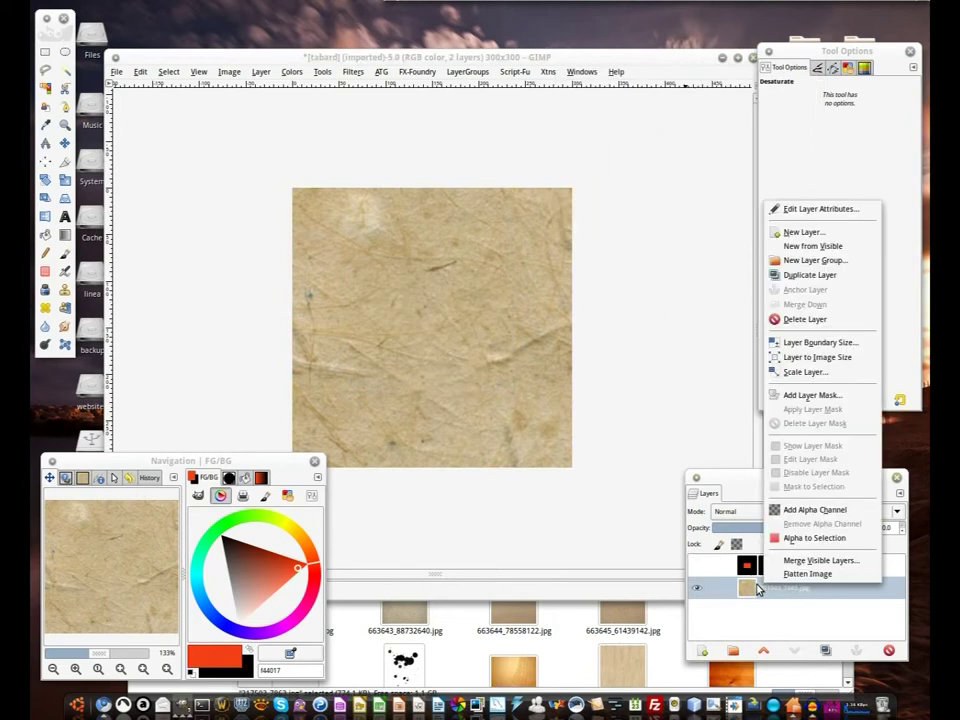
click(815, 372)
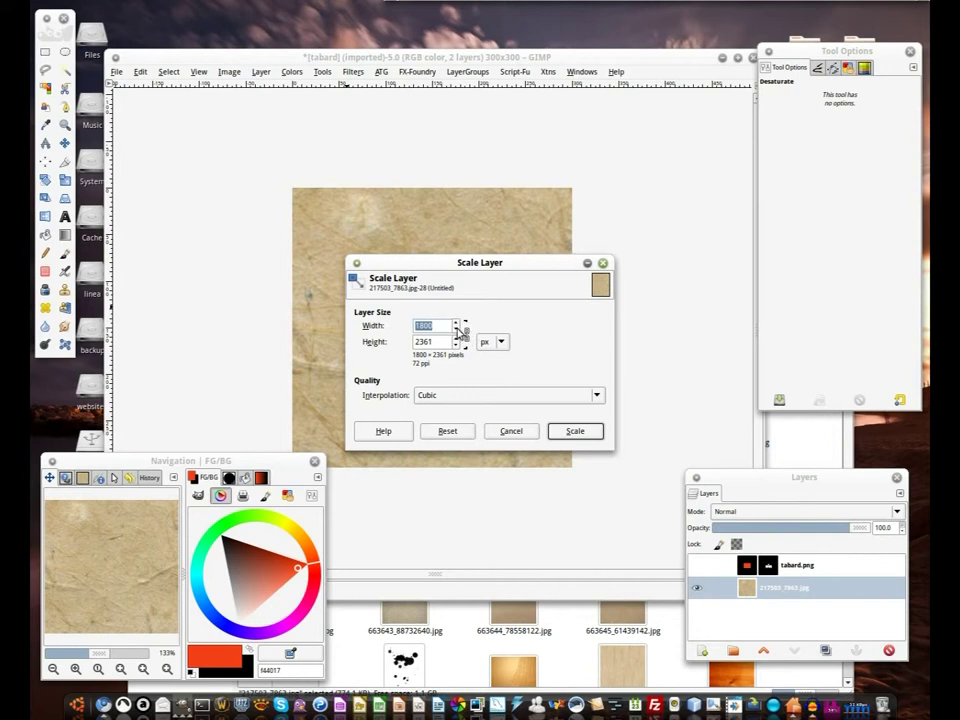
text(1400)
key(Tab)
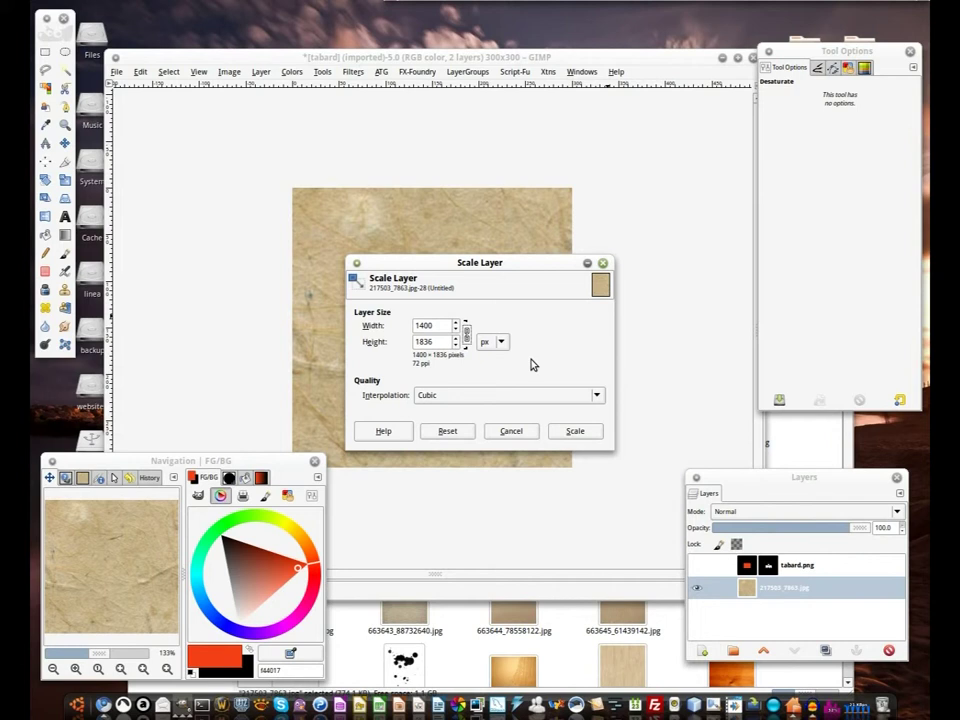
click(575, 433)
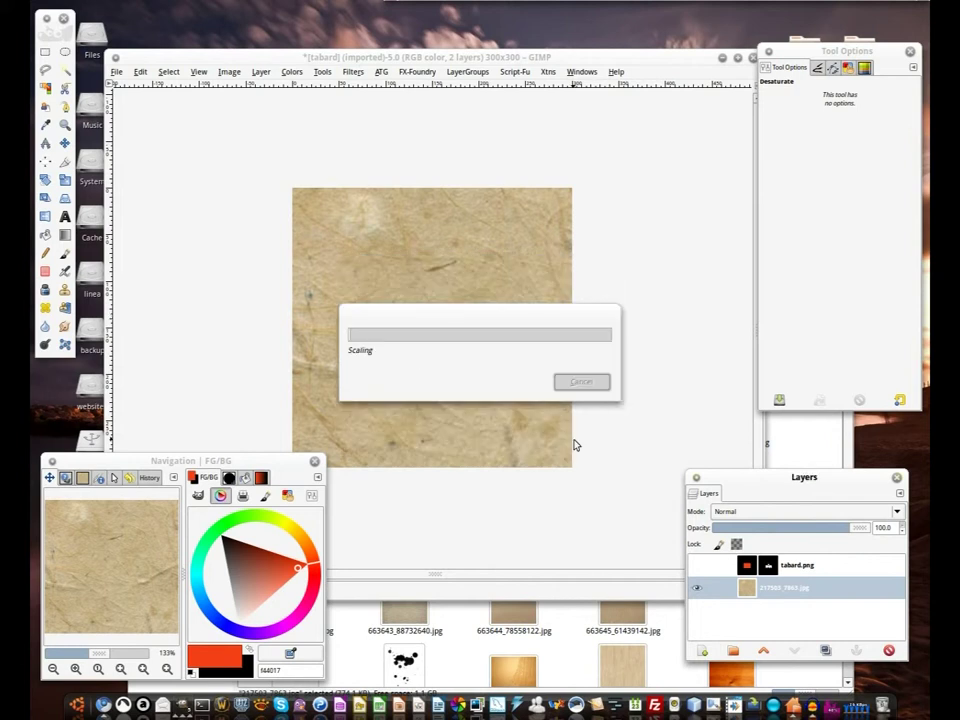
right_click(779, 595)
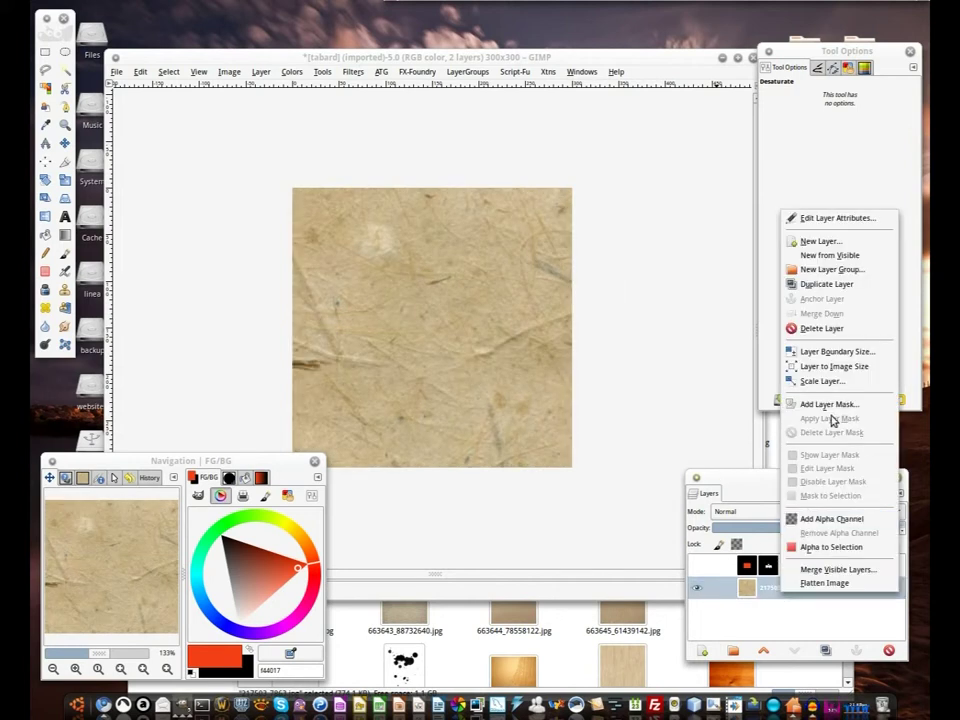
click(851, 374)
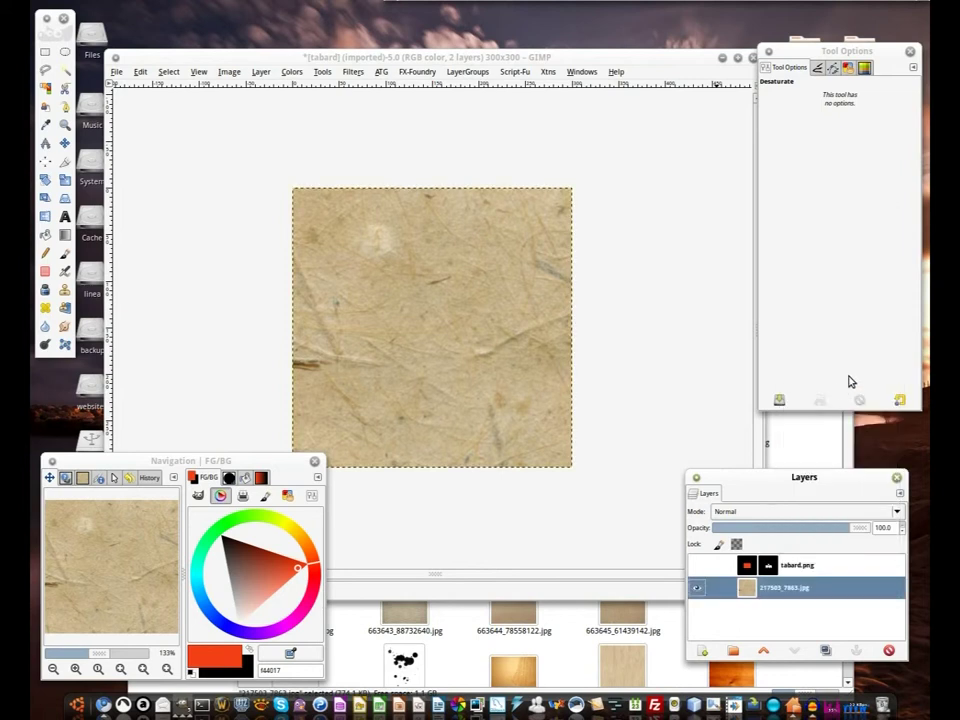
click(351, 72)
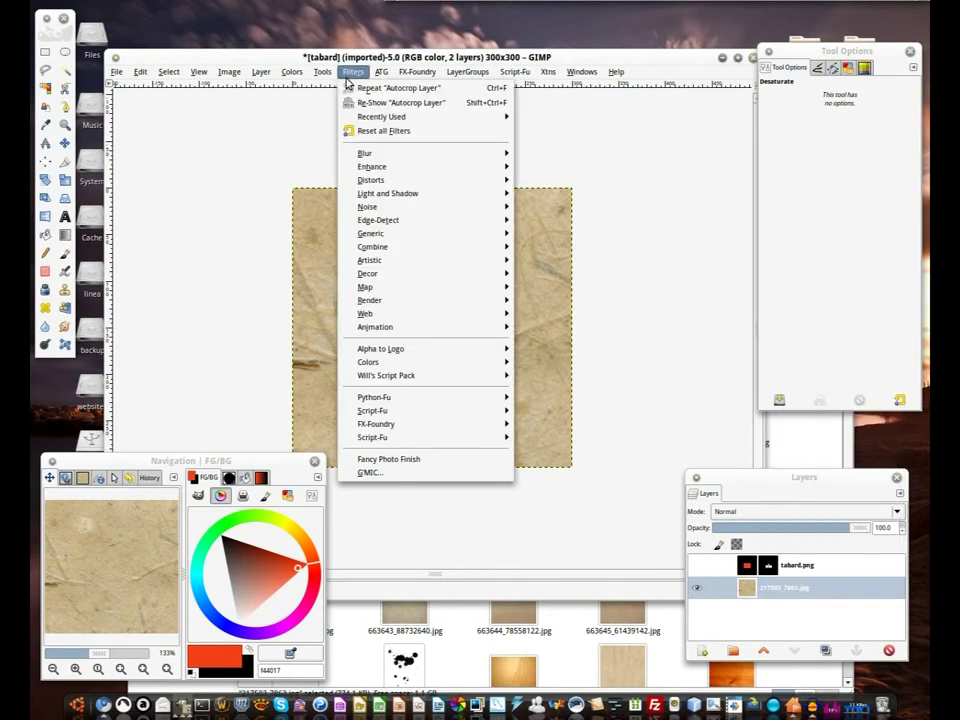
mouse_move(289, 75)
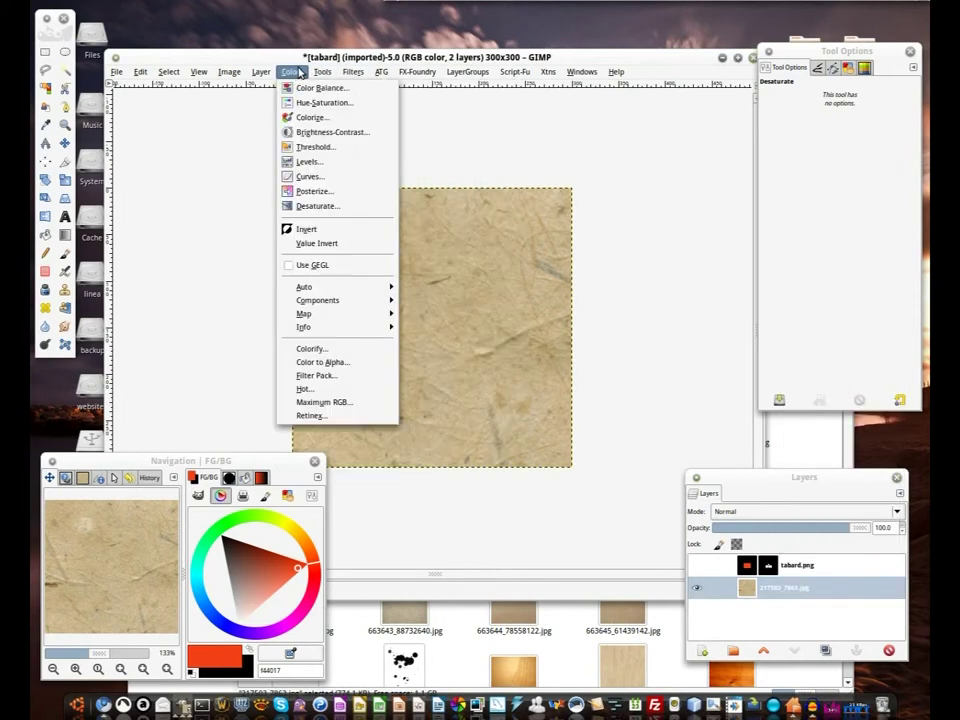
click(458, 325)
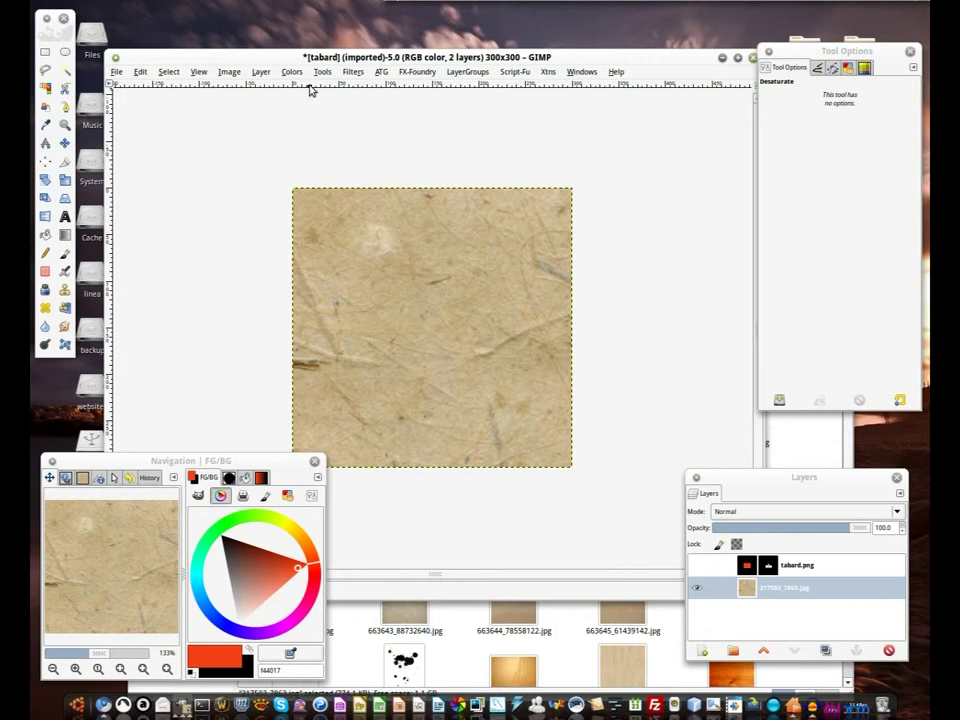
Desaturate the paper texture layer based on lightness and make the tabard.png emblem layer visible again
click(262, 74)
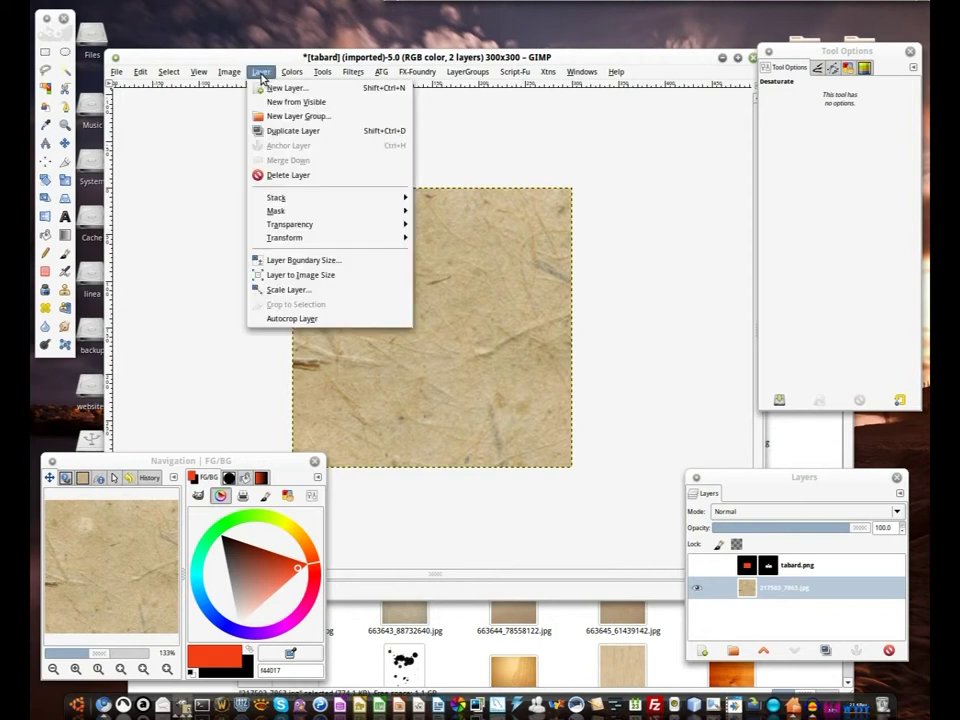
mouse_move(283, 77)
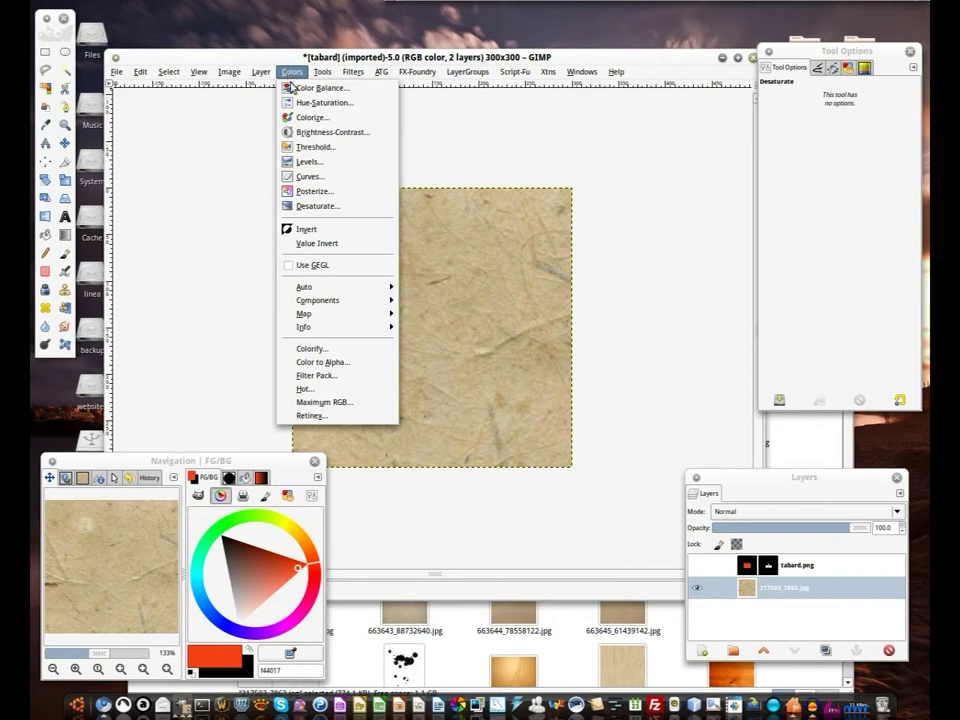
click(318, 206)
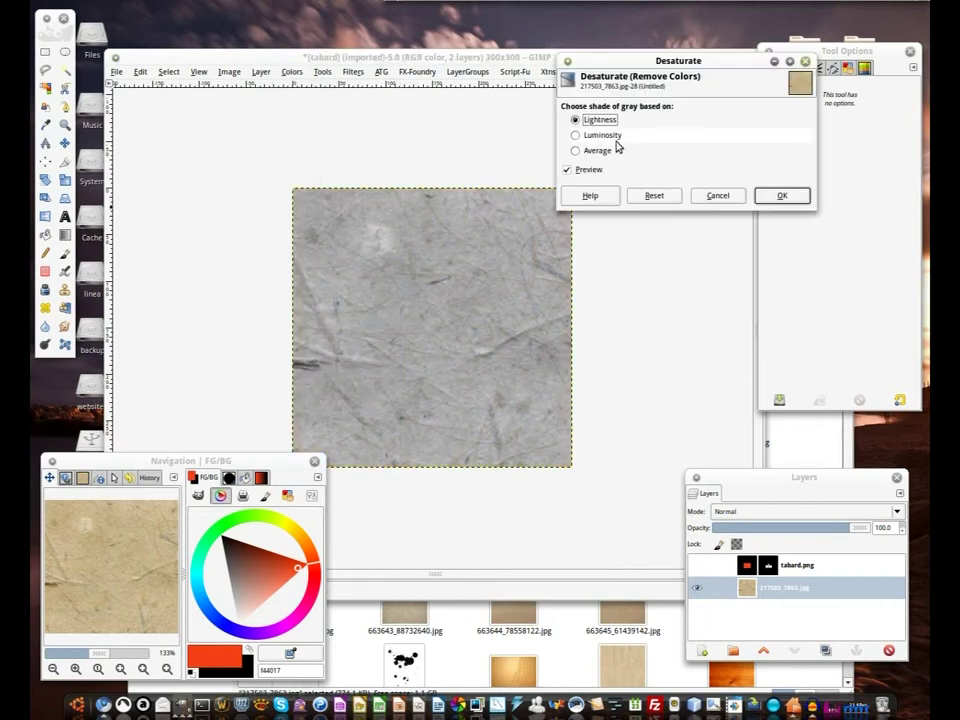
click(783, 196)
click(697, 565)
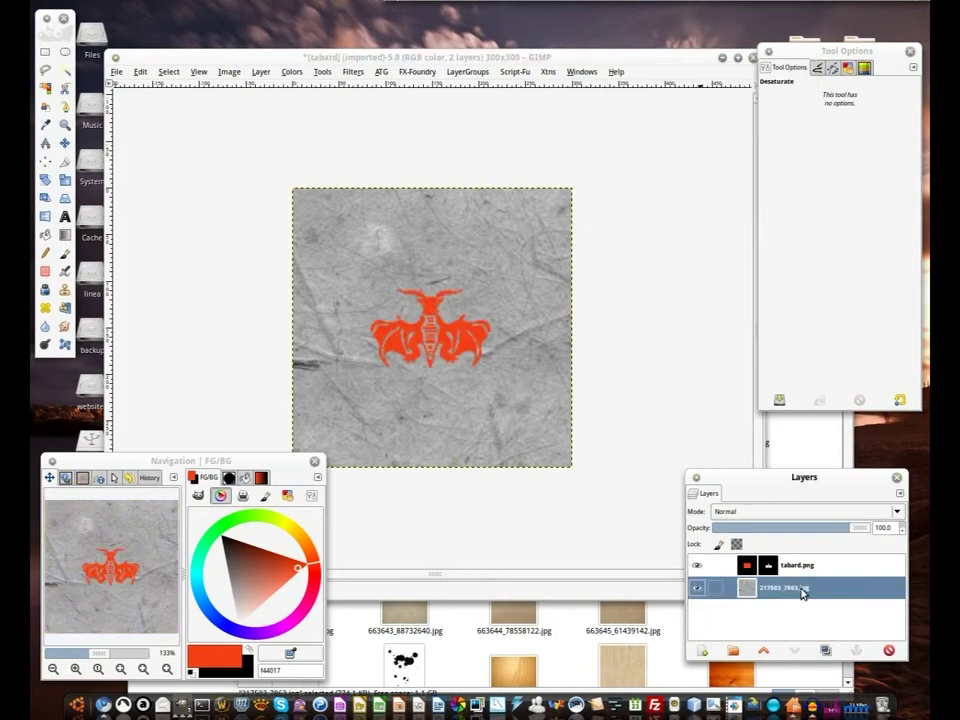
Darken the paper texture layer with Curves, pulling a point on the Value curve down to about x 188, y 65
click(292, 71)
click(343, 177)
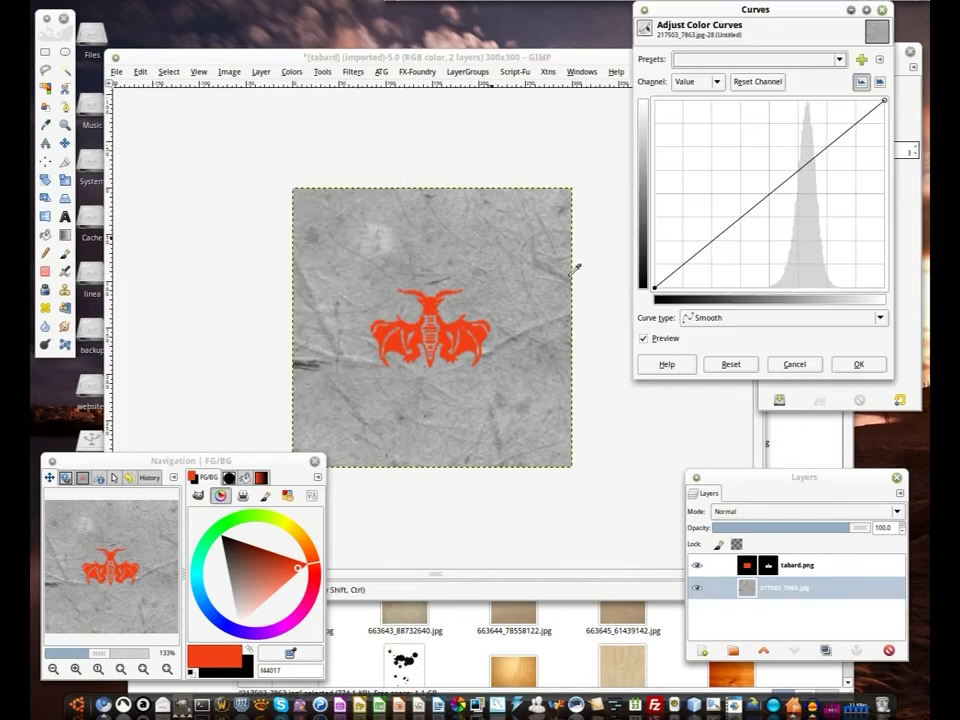
drag(780, 186, 820, 246)
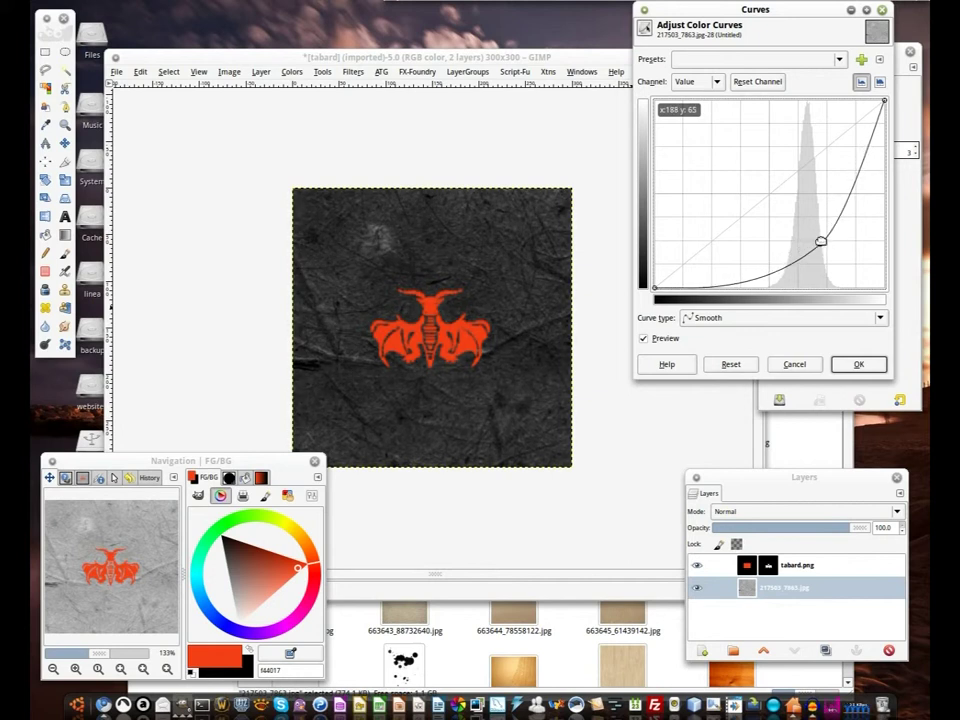
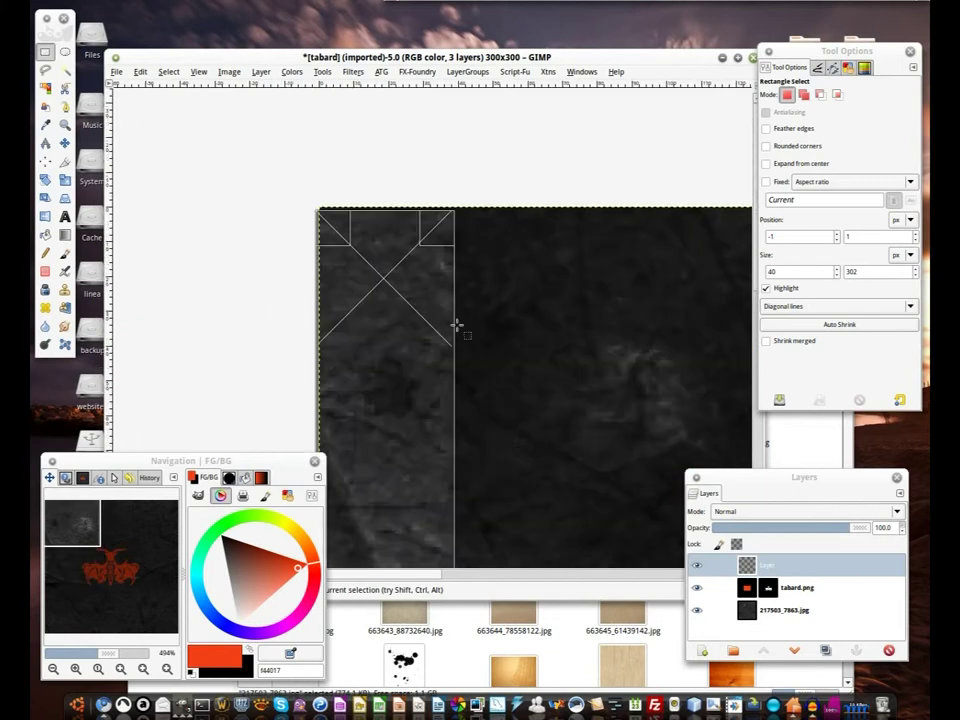
drag(332, 228, 376, 218)
drag(488, 402, 509, 32)
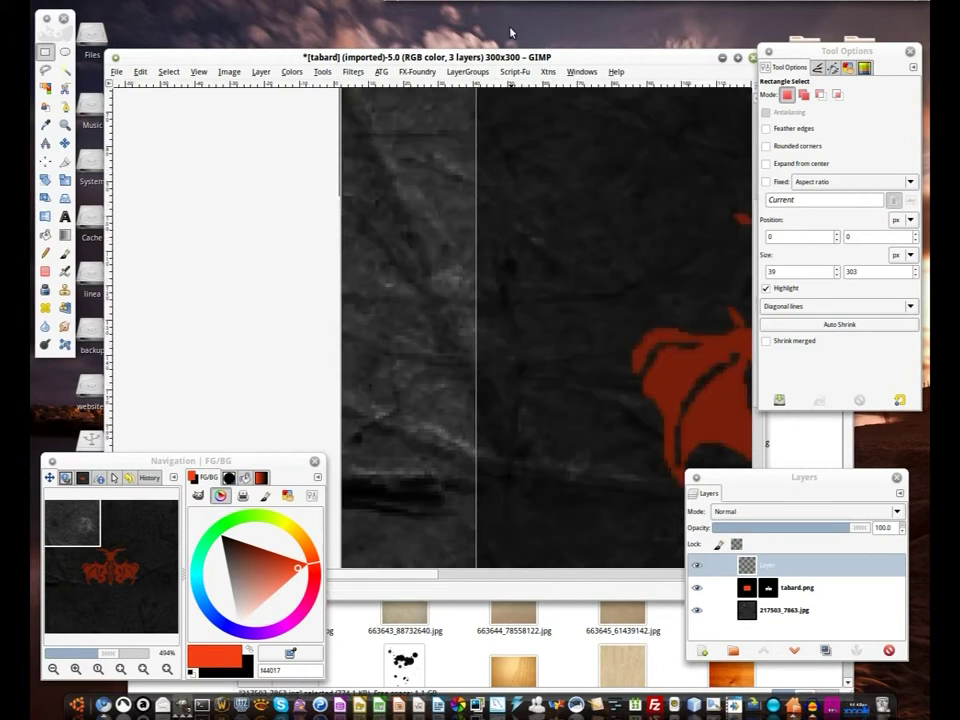
drag(84, 570, 84, 622)
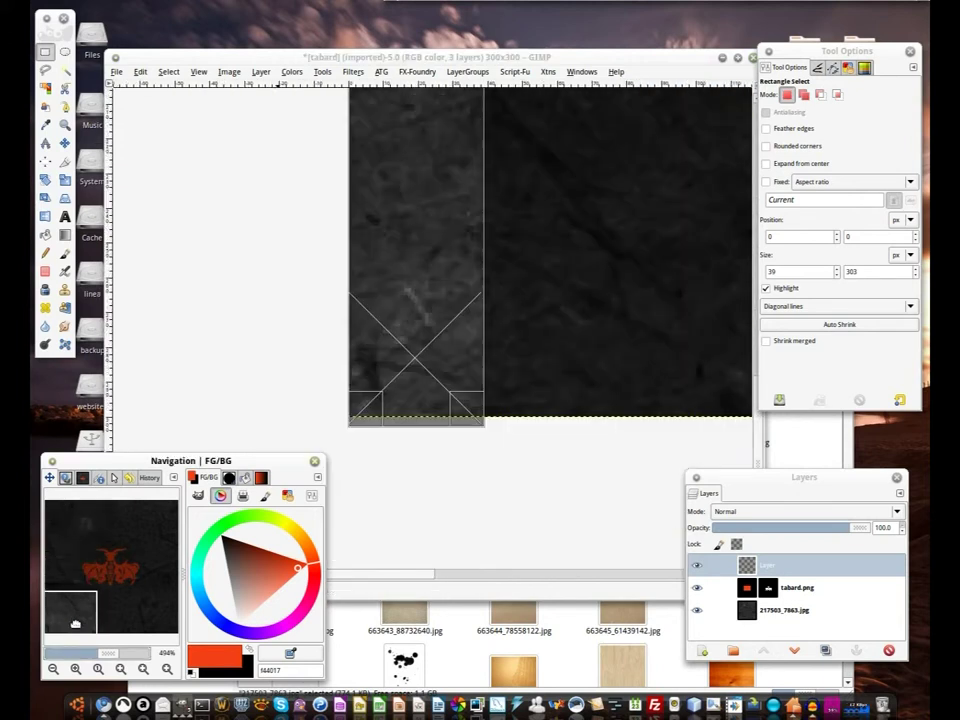
drag(419, 442, 423, 423)
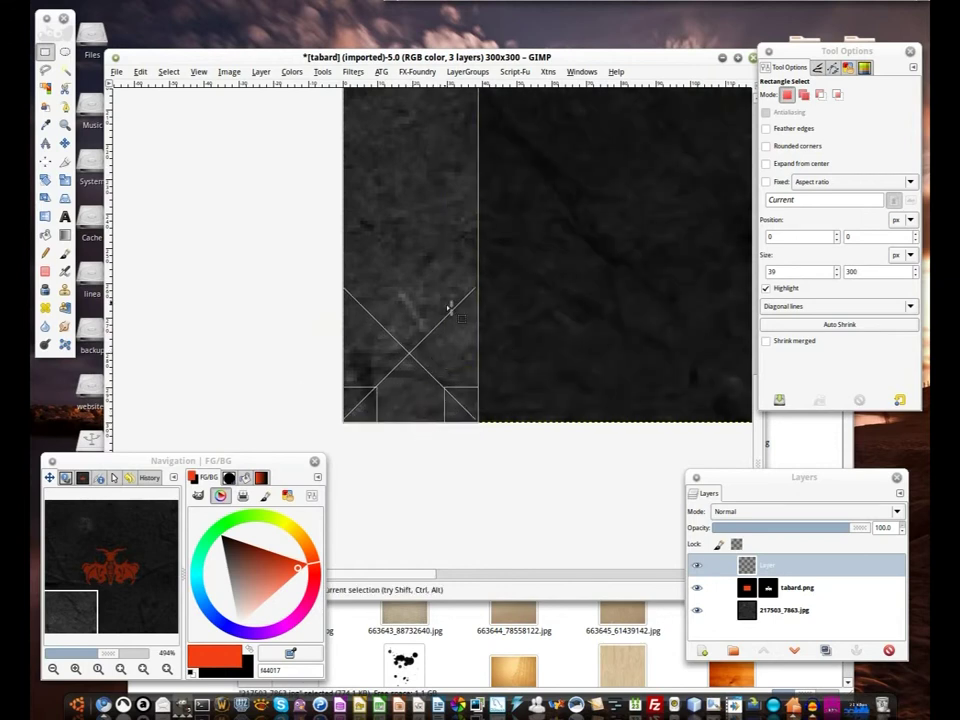
click(751, 571)
drag(354, 422, 336, 418)
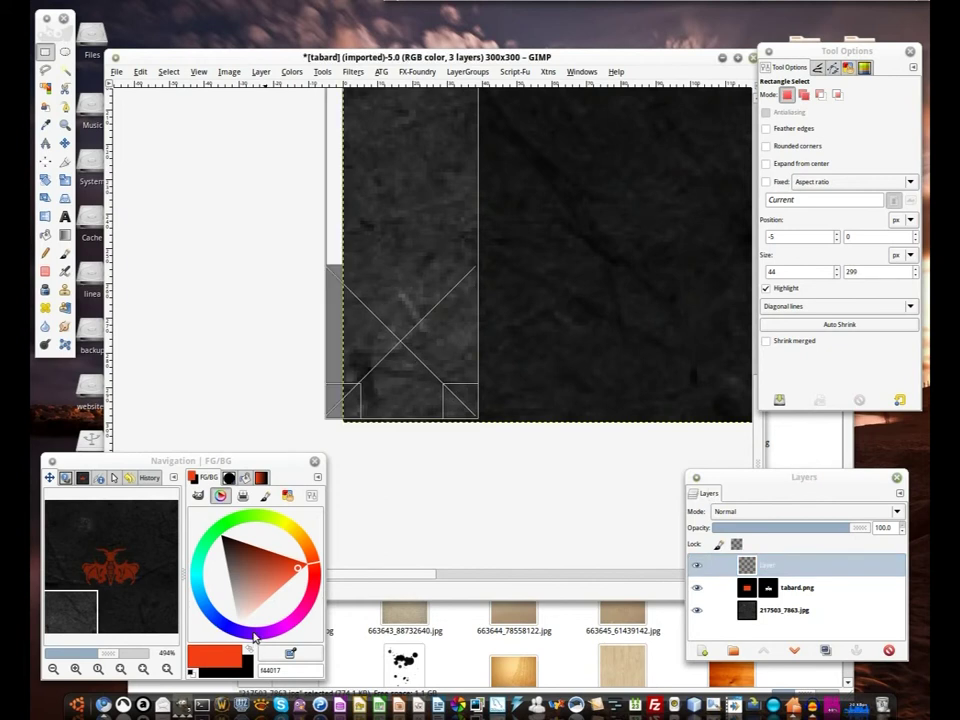
click(434, 298)
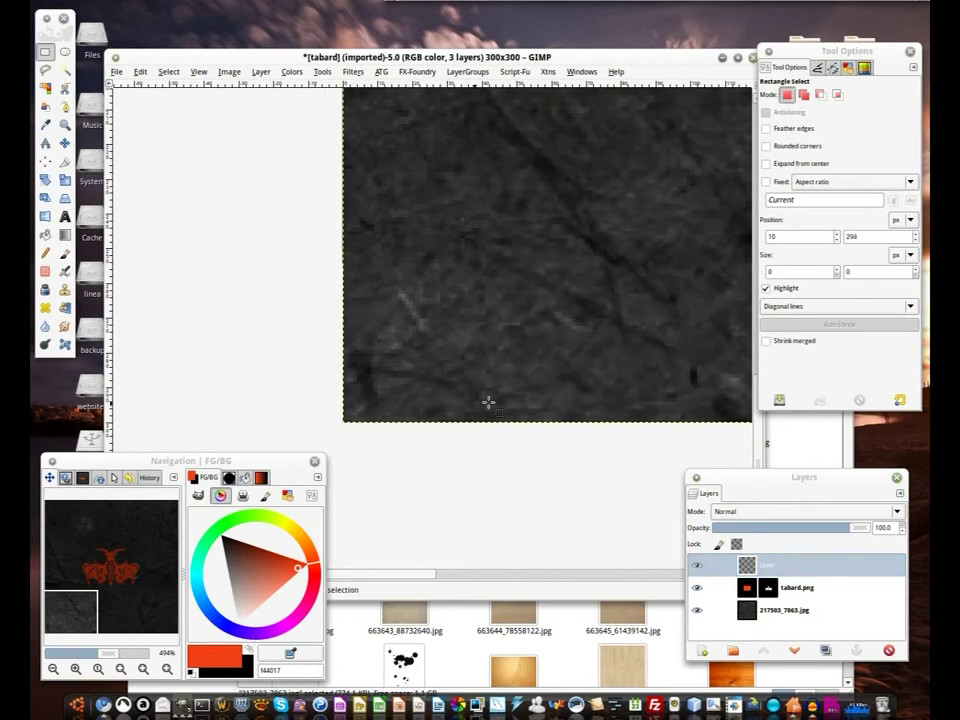
Select a 33 × 300 px strip along the canvas's left edge and fill it with black on the empty layer
drag(450, 414, 357, 222)
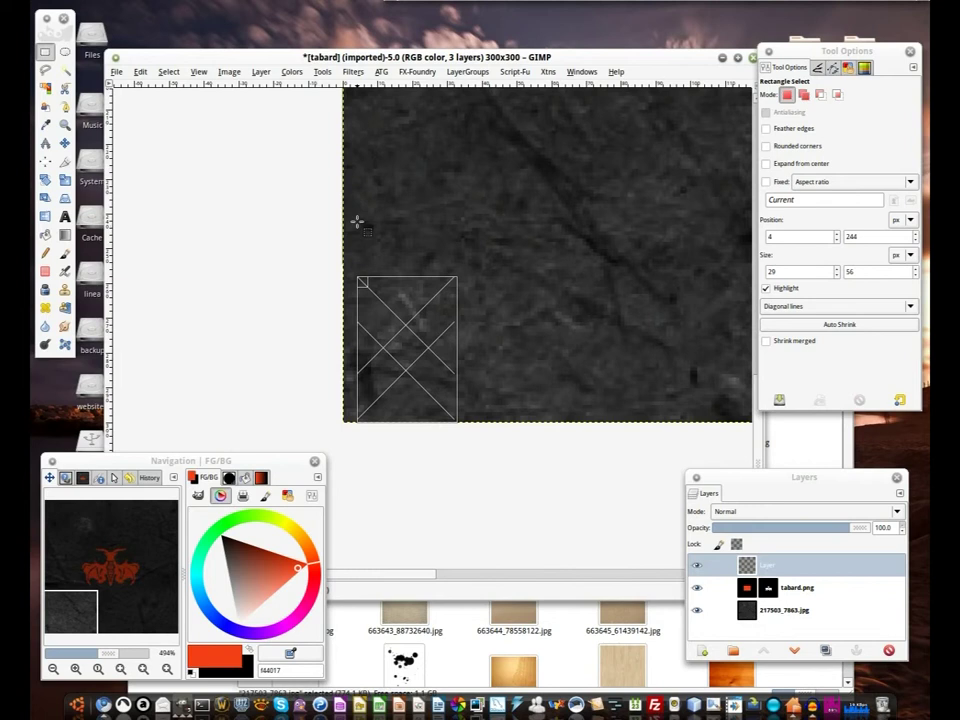
drag(357, 123, 352, 97)
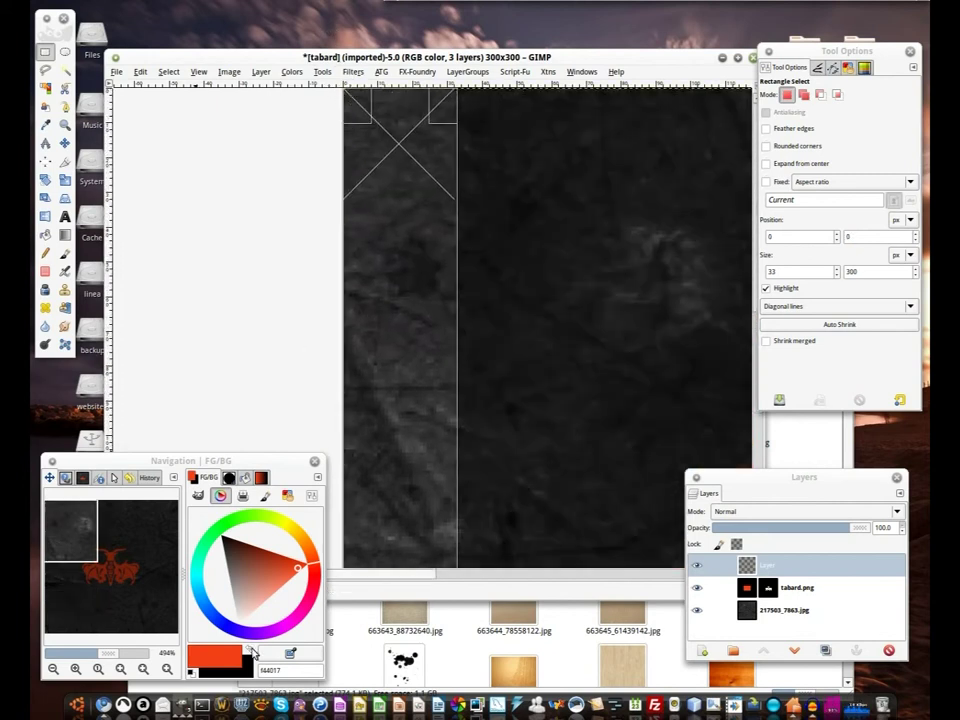
drag(247, 670, 418, 330)
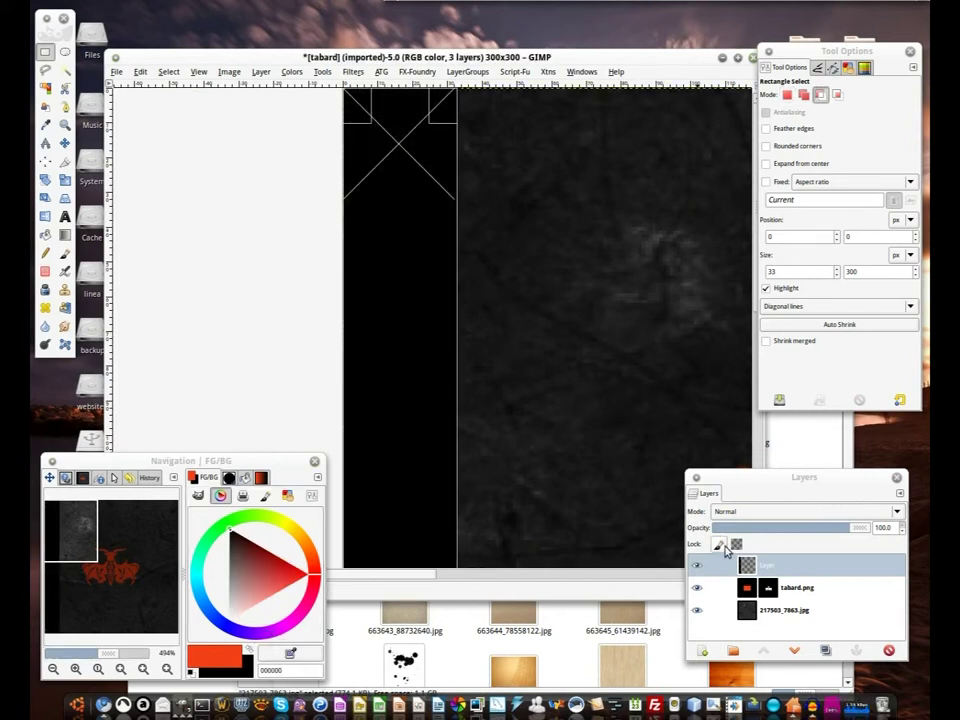
Copy and paste the black strip, and move the pasted copy across to the right side of the canvas
click(748, 567)
drag(87, 538, 66, 560)
key(ctrl+v)
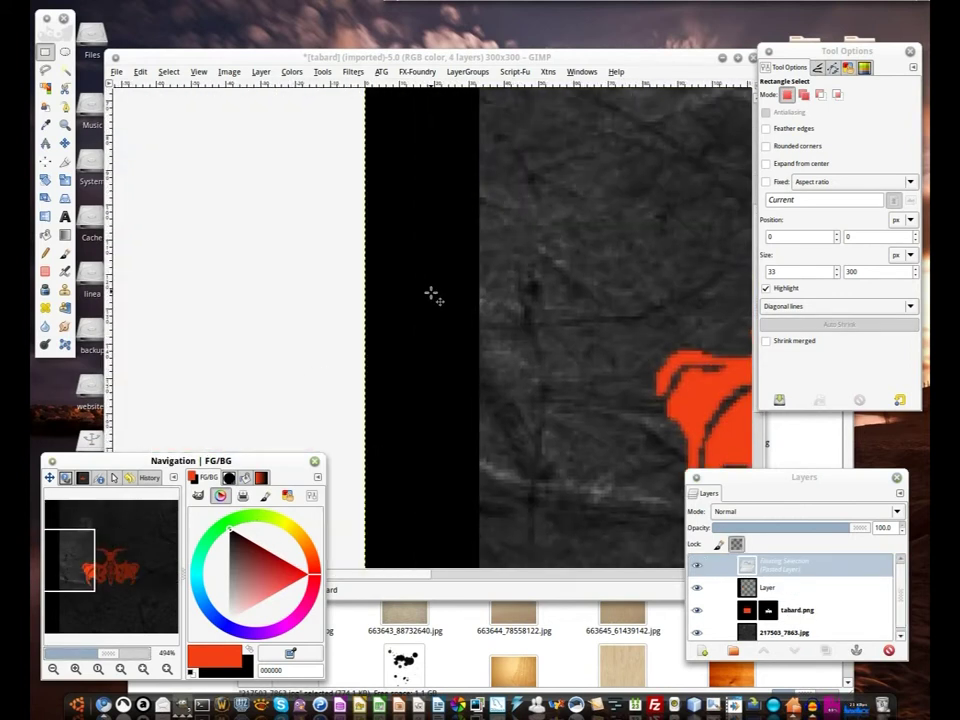
drag(427, 298, 683, 322)
drag(750, 318, 824, 325)
mouse_move(676, 347)
mouse_down()
mouse_move(656, 362)
mouse_move(679, 367)
mouse_up()
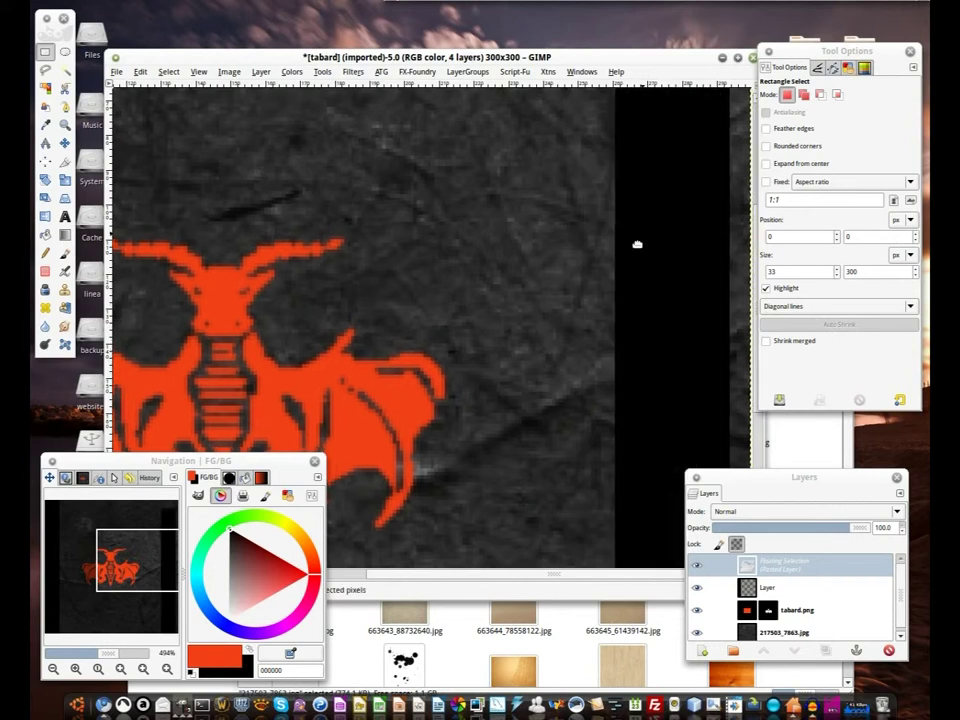
Align the pasted strip flush with the canvas's top and right edges and anchor it to the strip layer
drag(637, 244, 547, 426)
drag(604, 188, 610, 412)
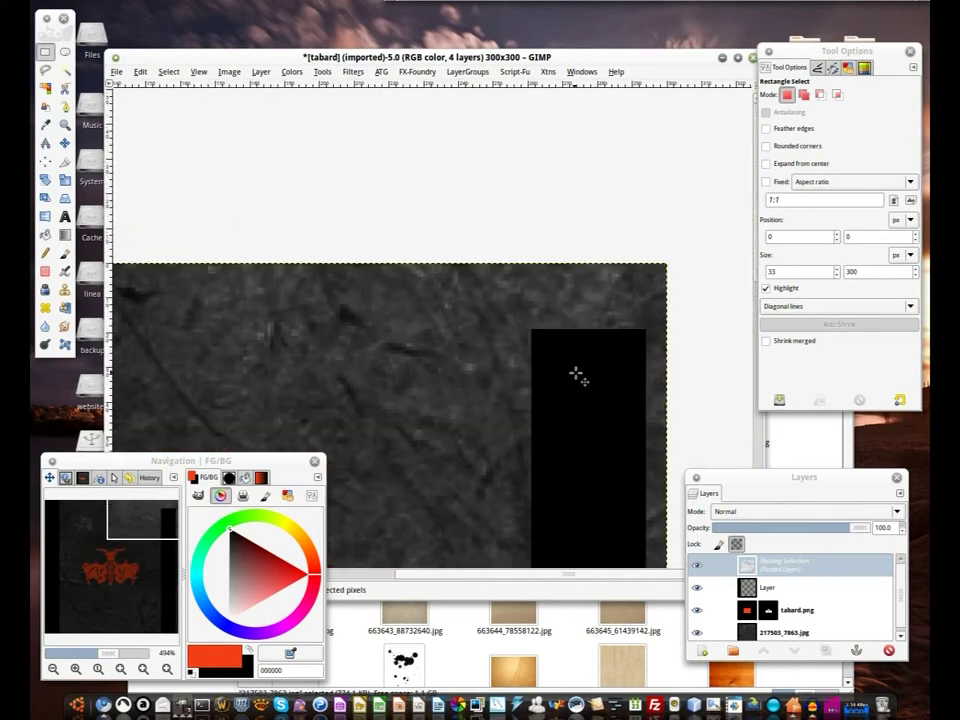
drag(595, 311, 594, 310)
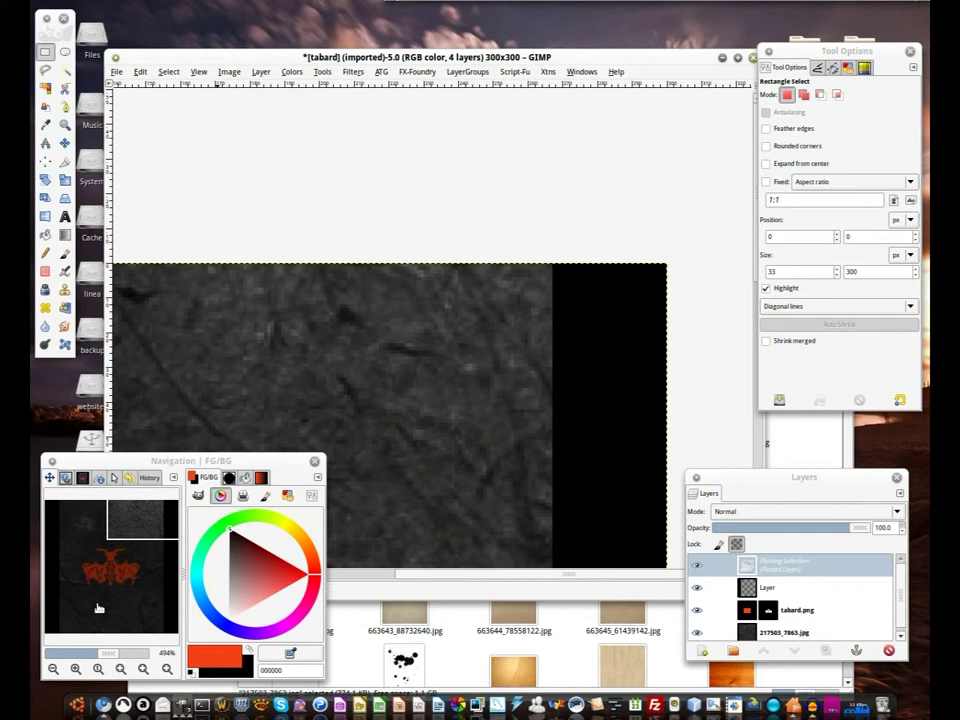
click(98, 653)
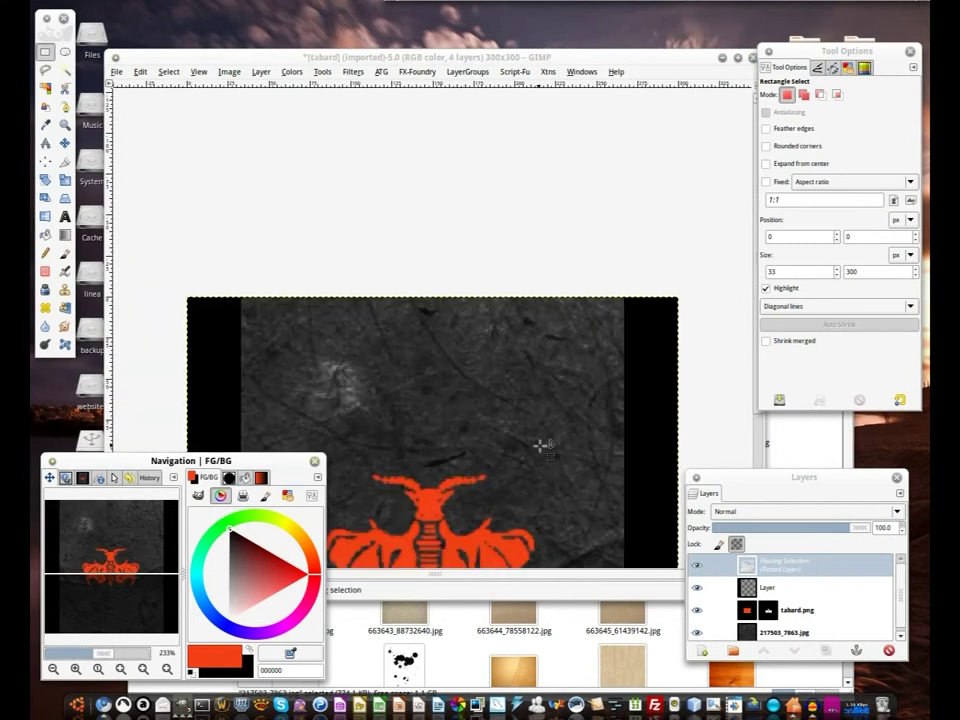
drag(518, 250, 525, 176)
drag(449, 421, 480, 339)
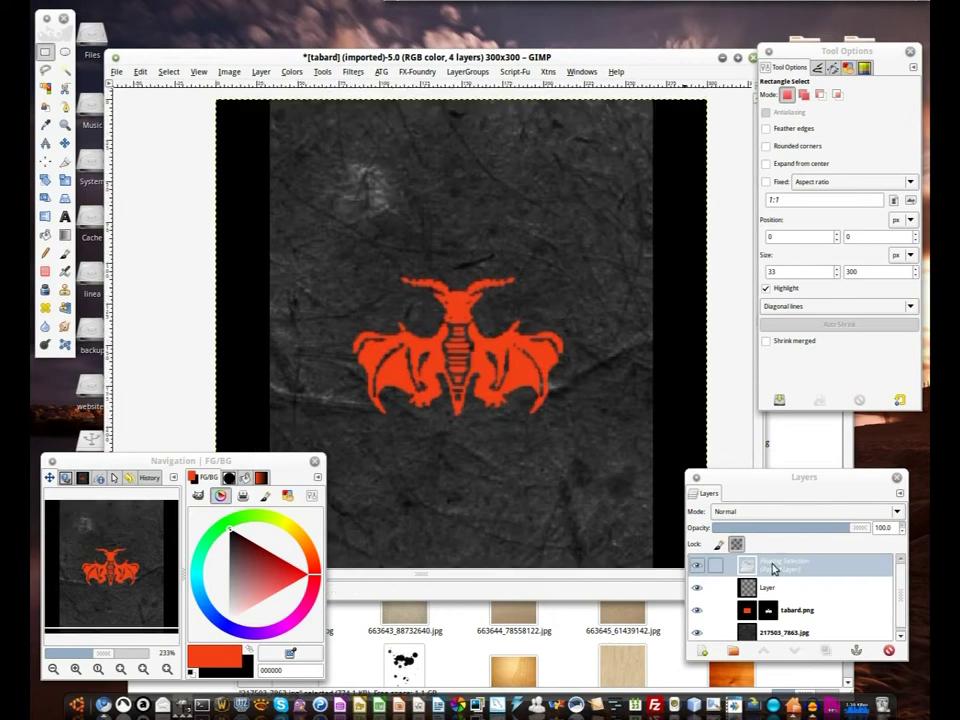
key(ctrl+h)
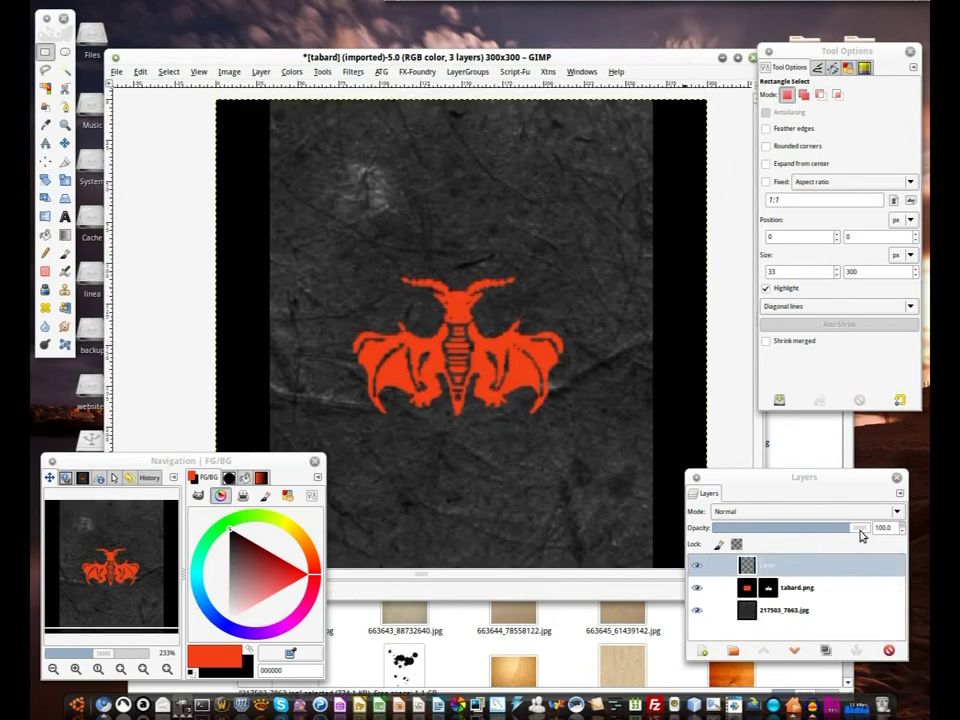
Lower the opacity of the layer with the two black side strips to 35.4
drag(855, 535, 778, 540)
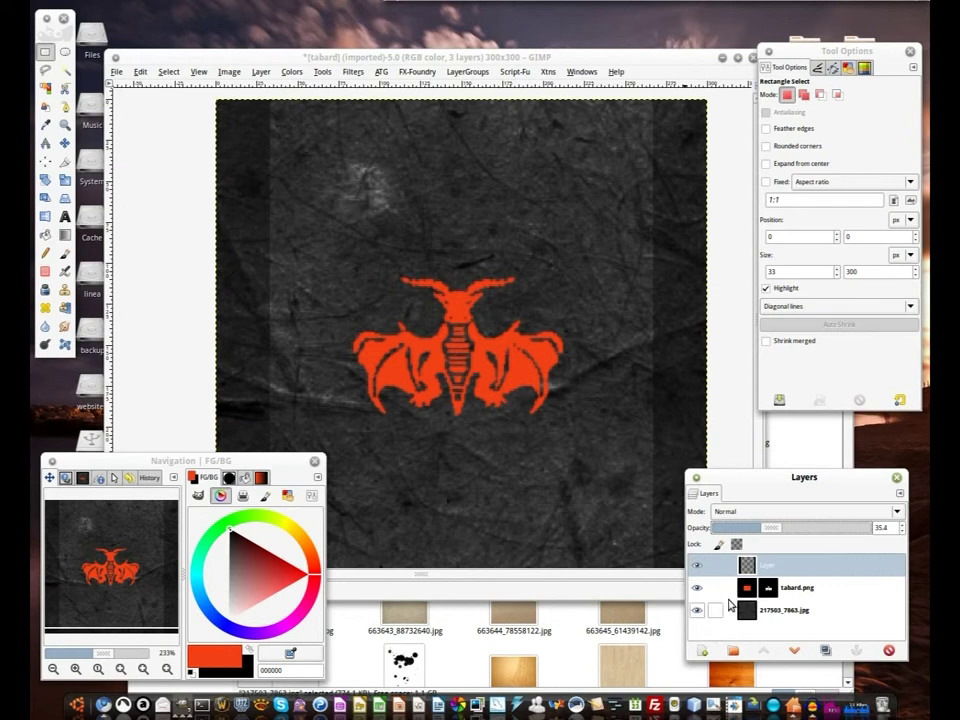
drag(479, 446, 457, 379)
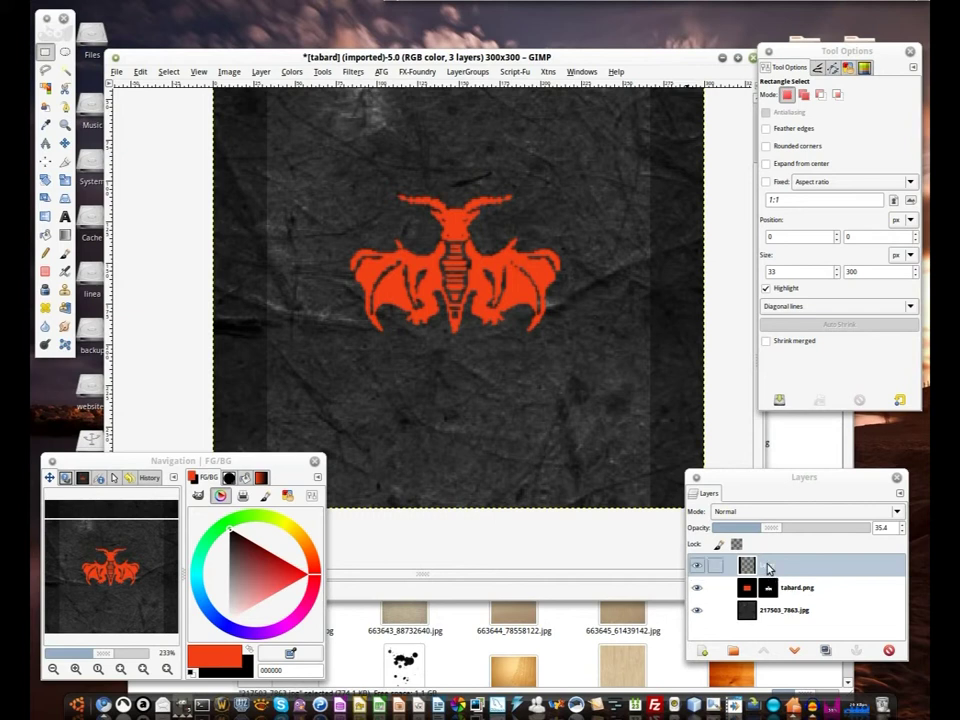
Create a new layer from the visible image and hide the strip, tabard.png and paper texture layers beneath it
right_click(768, 569)
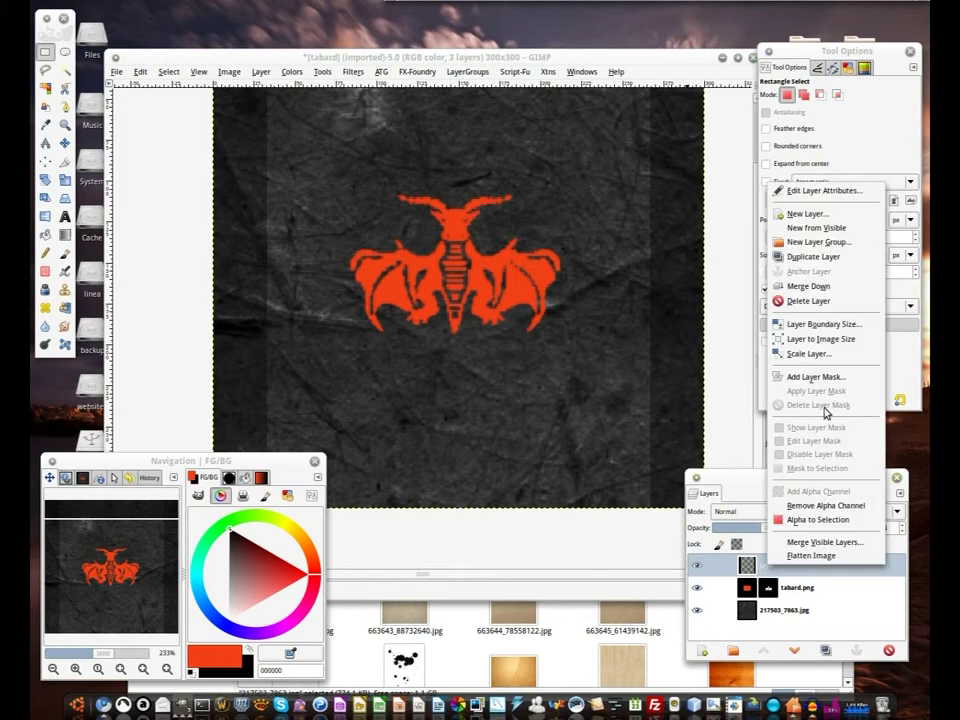
click(846, 231)
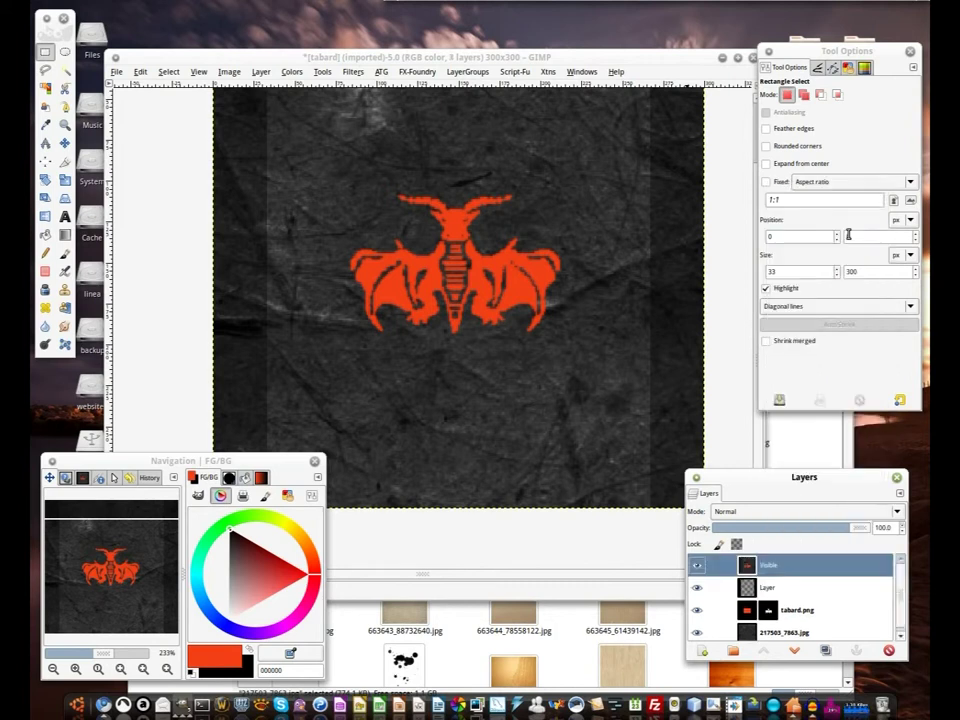
click(697, 609)
click(697, 632)
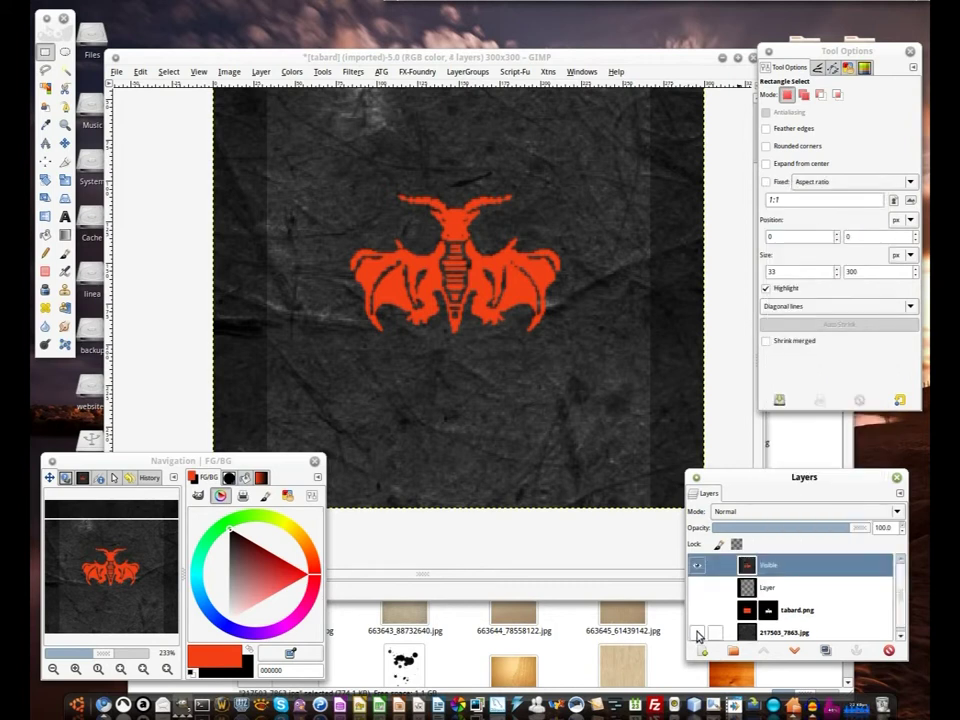
click(697, 567)
click(697, 567)
drag(498, 207, 510, 305)
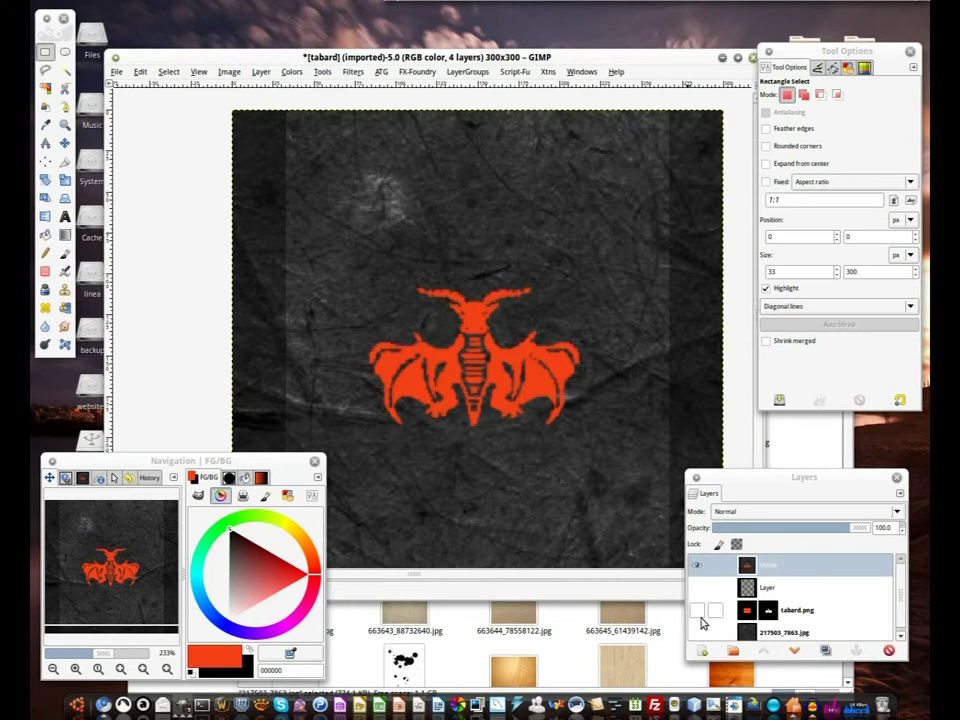
Add a transparent 300 × 300 px layer on top and fill it with the orange-red foreground color f44017
click(704, 651)
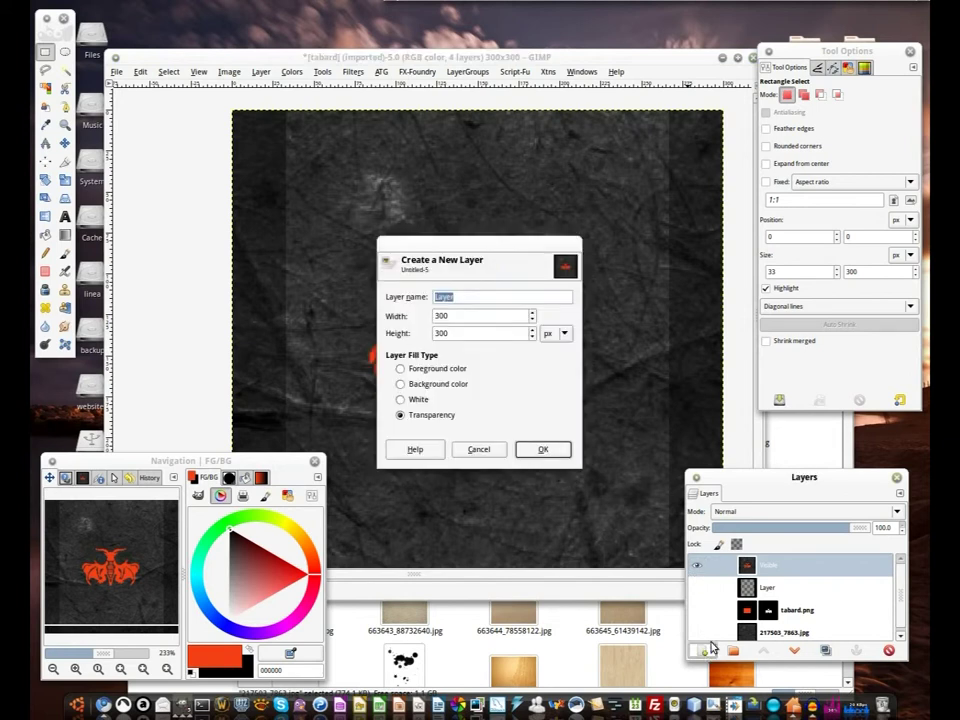
click(541, 452)
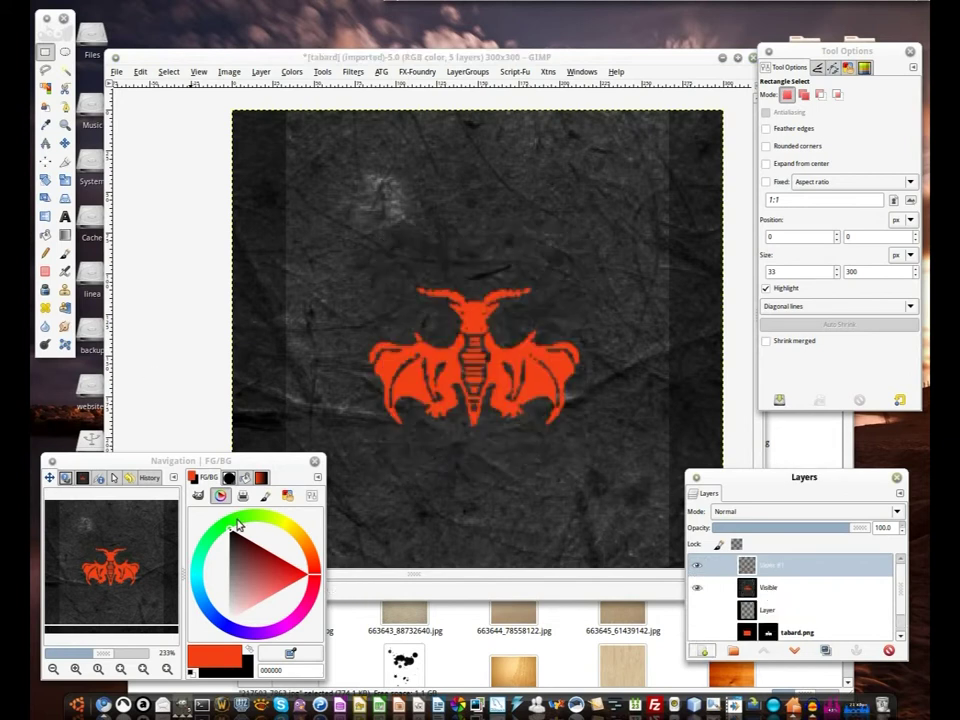
drag(237, 661, 561, 362)
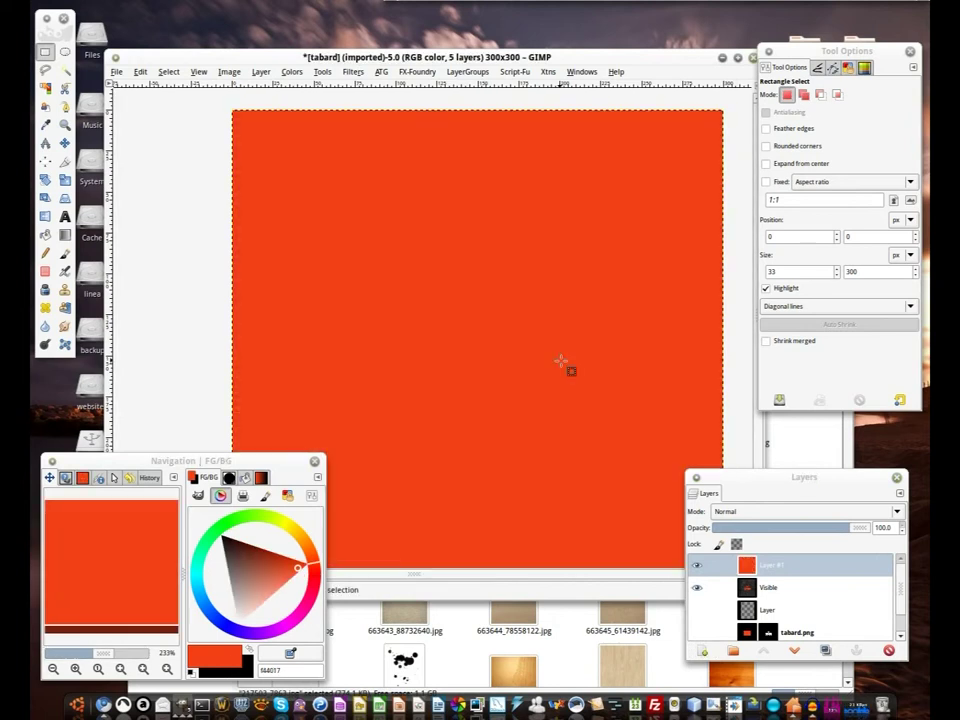
Render Difference Clouds on the orange-red layer with X size 4.4 and Y size 1.7
click(352, 75)
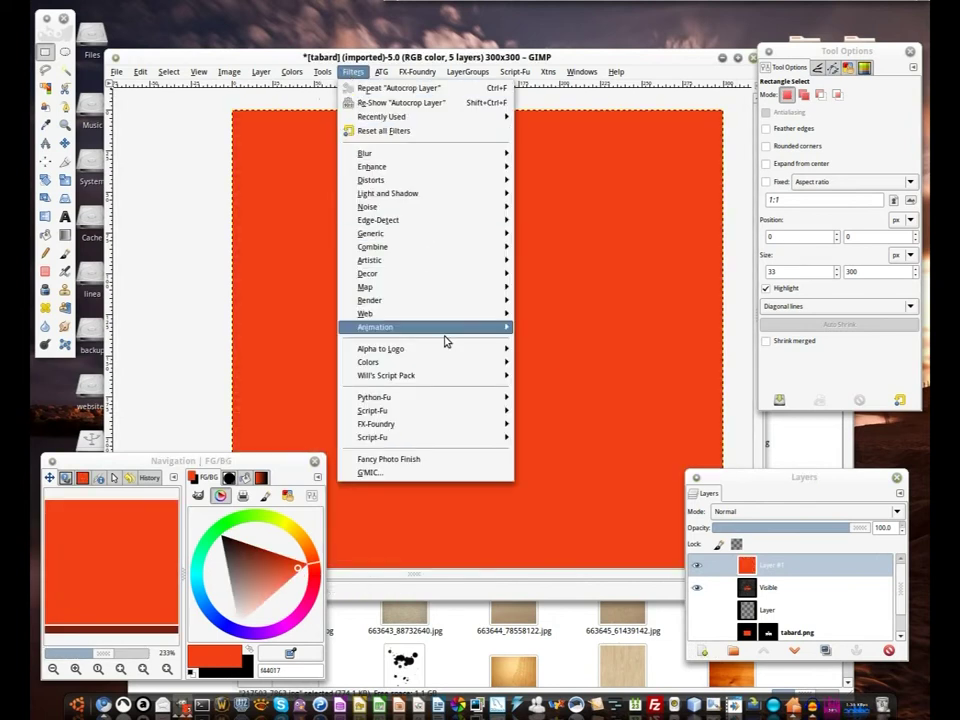
mouse_move(448, 310)
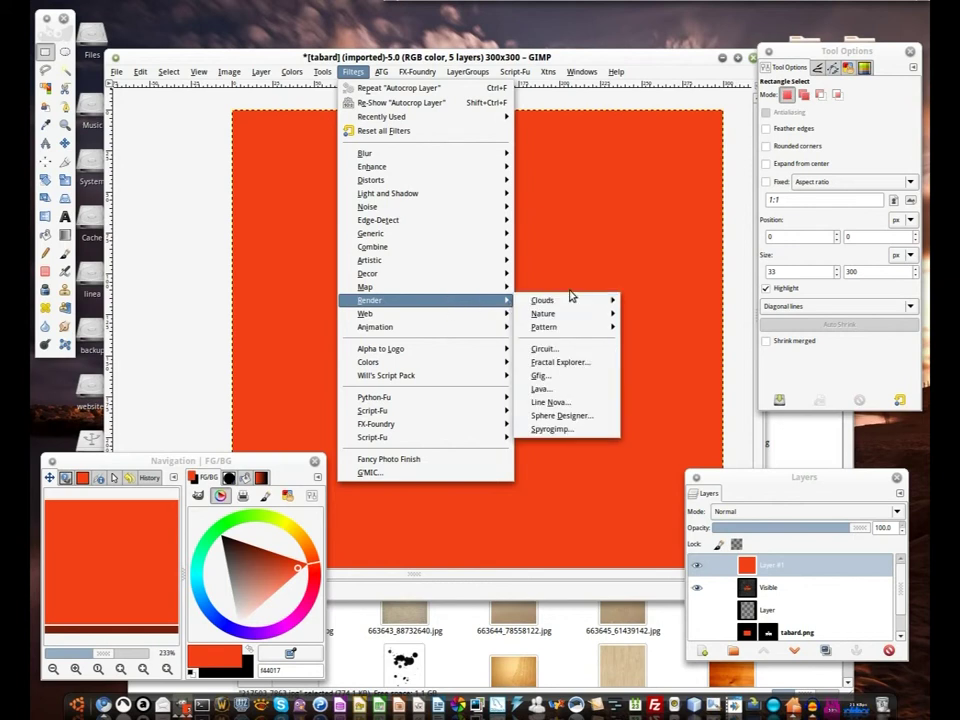
mouse_move(572, 300)
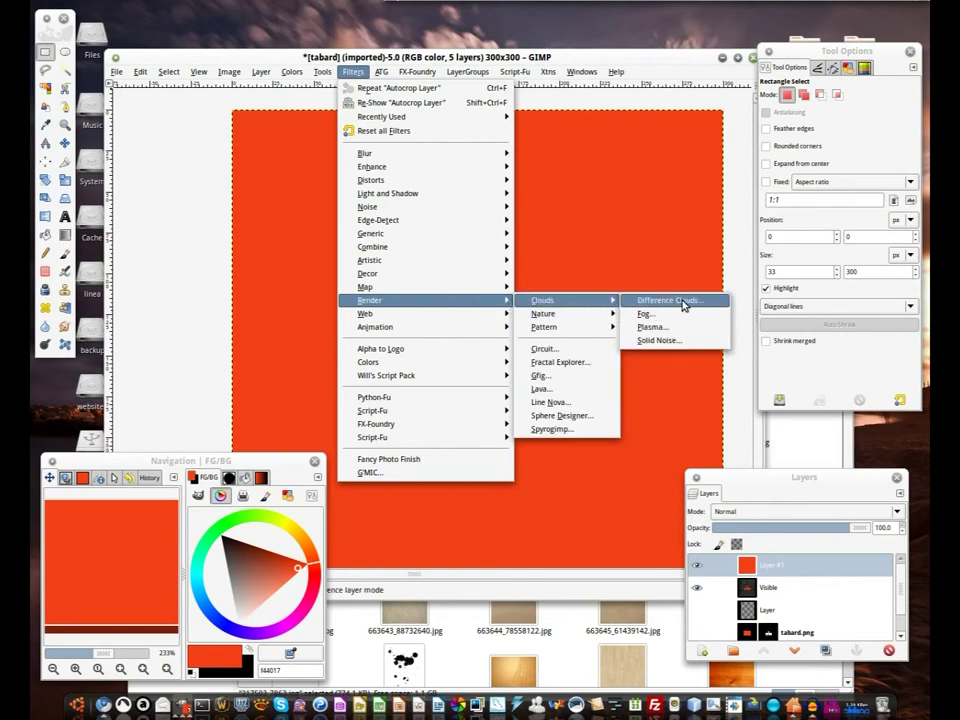
click(684, 301)
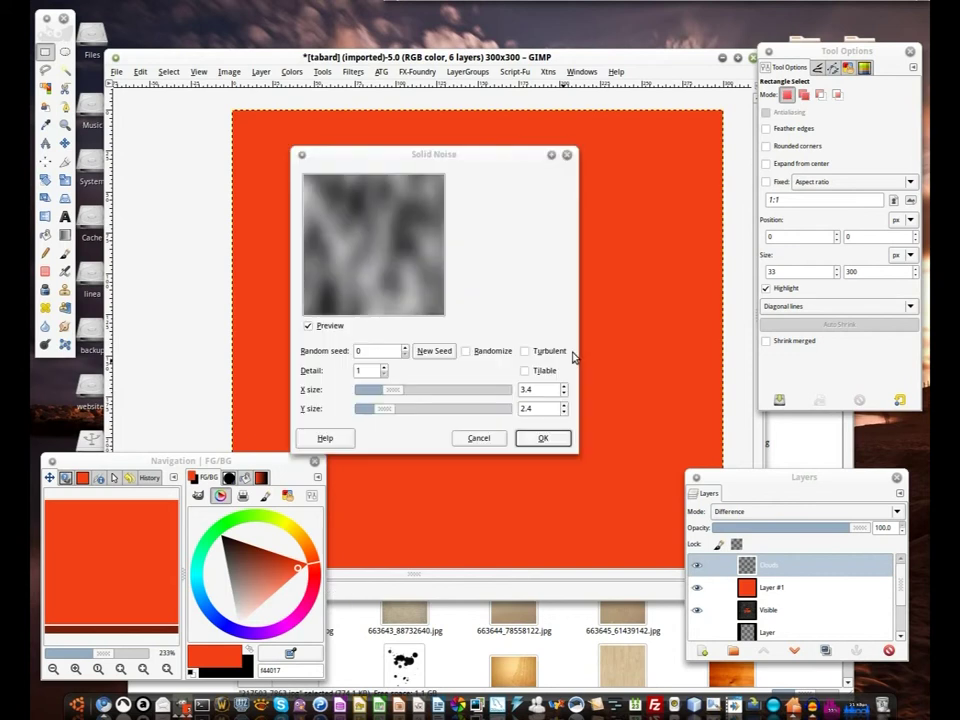
mouse_move(397, 395)
mouse_down()
mouse_move(409, 396)
mouse_move(381, 411)
mouse_move(401, 394)
mouse_up()
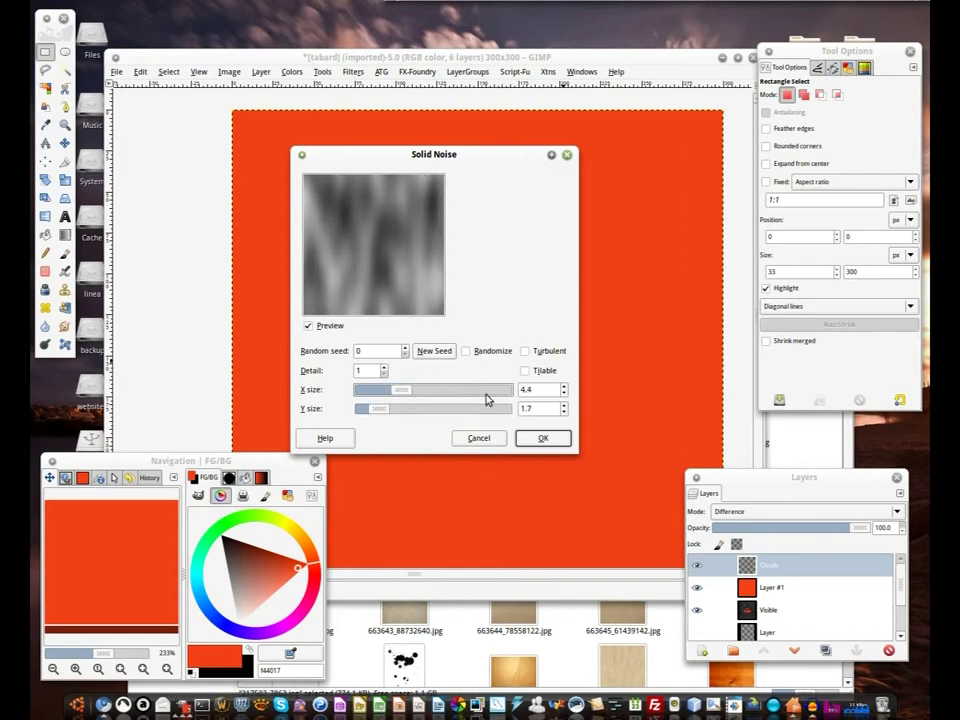
click(541, 437)
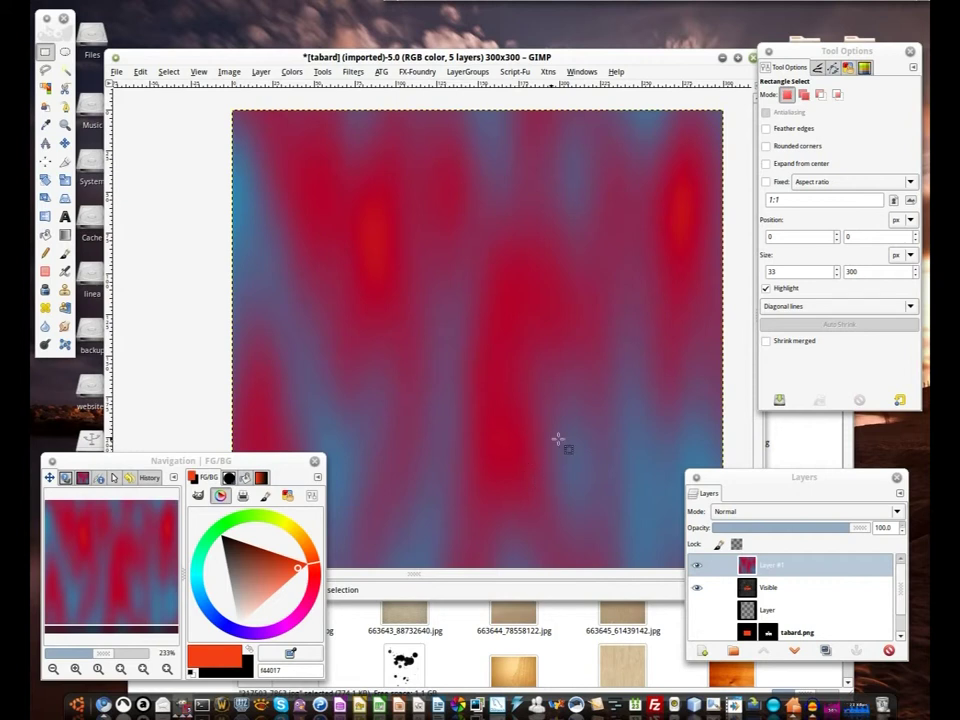
Hide the clouds layer and make the merged Visible layer the active one
drag(548, 387, 519, 337)
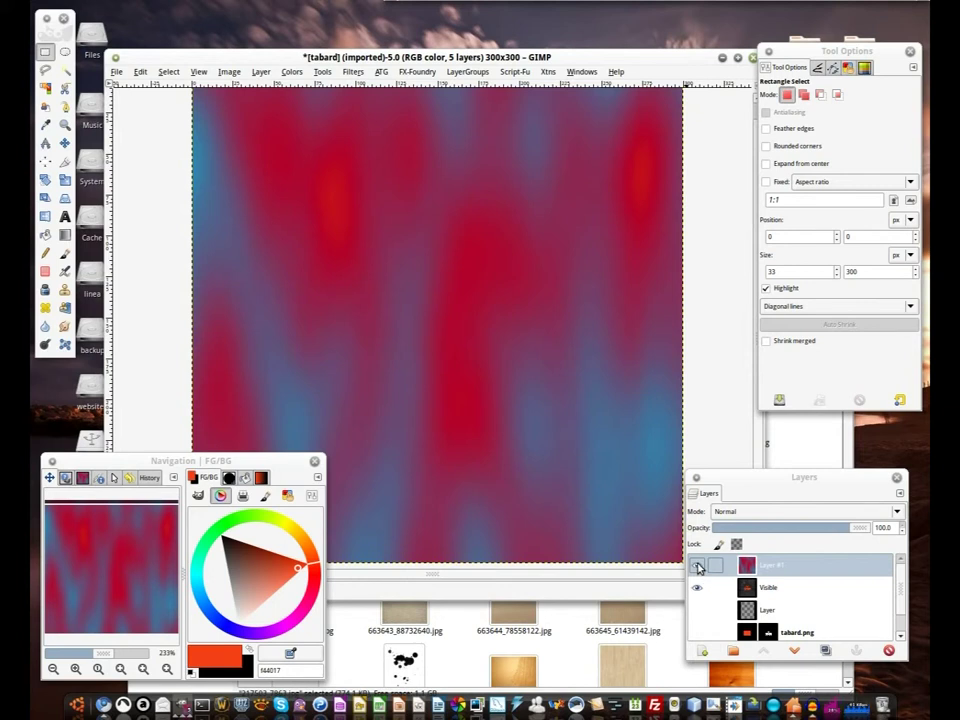
click(698, 566)
click(773, 590)
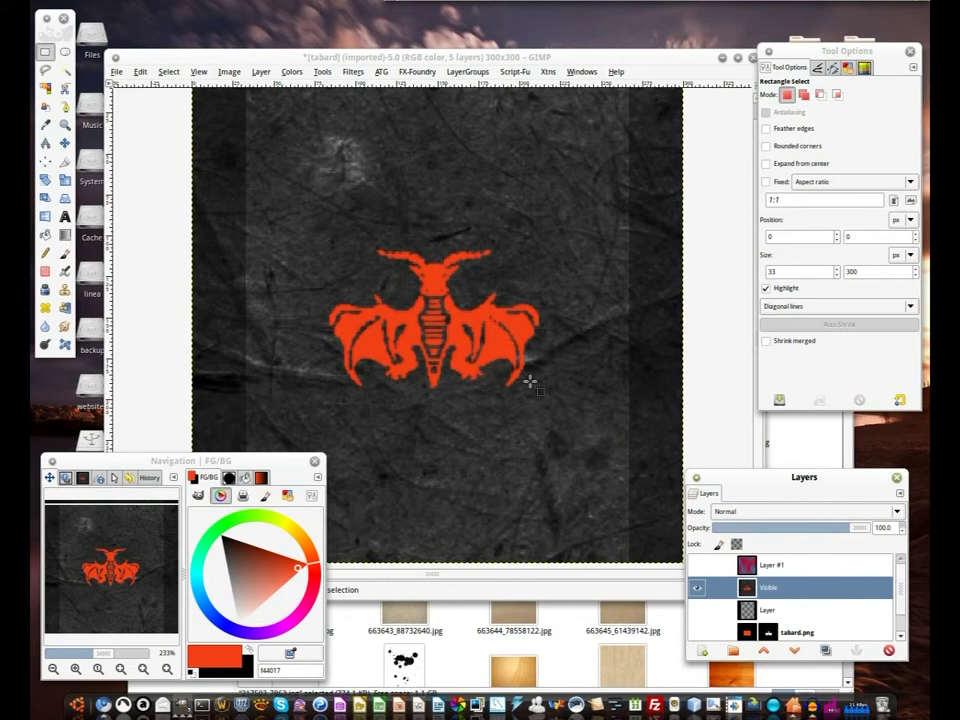
Enlarge the canvas to 400 × 400 px with the content centered and no layers resized, and expand the Visible layer to the image size
click(230, 72)
click(263, 140)
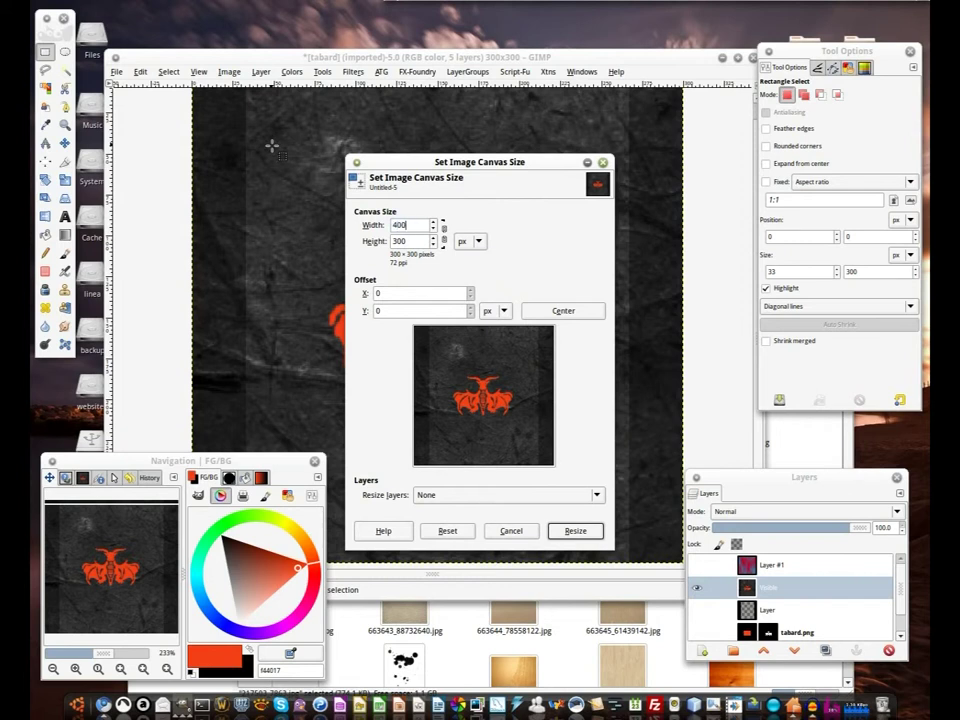
key(Tab)
key(Tab)
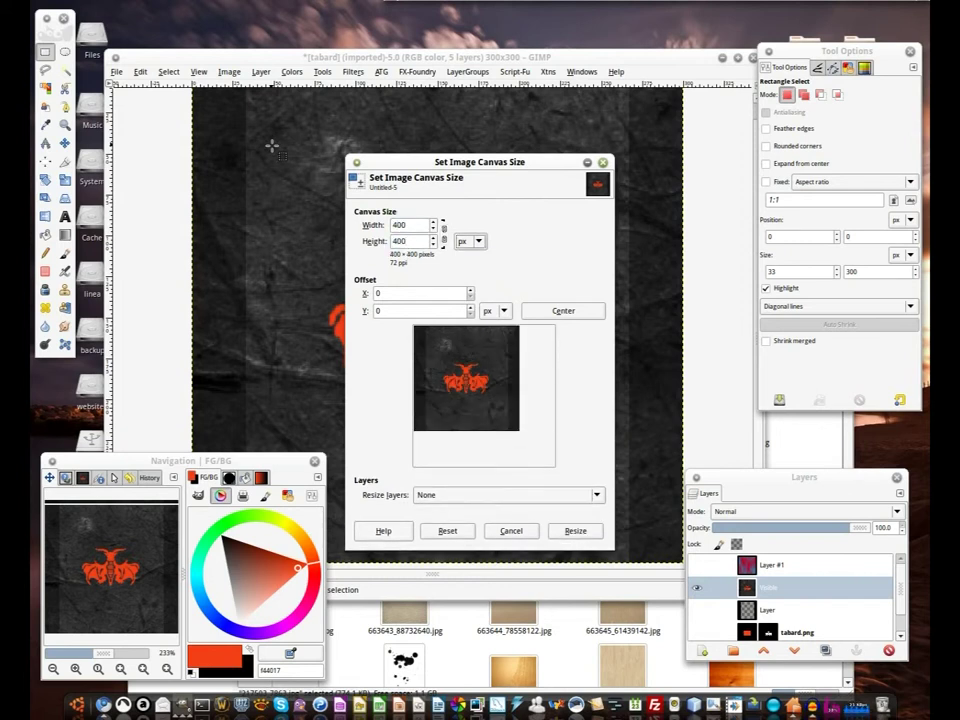
click(570, 311)
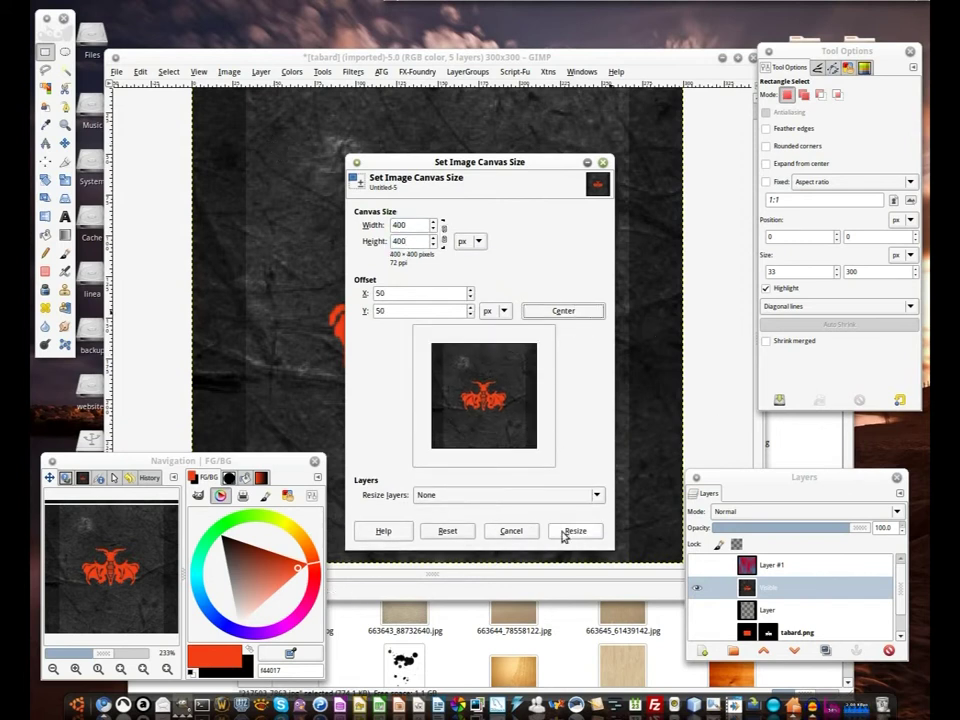
click(577, 495)
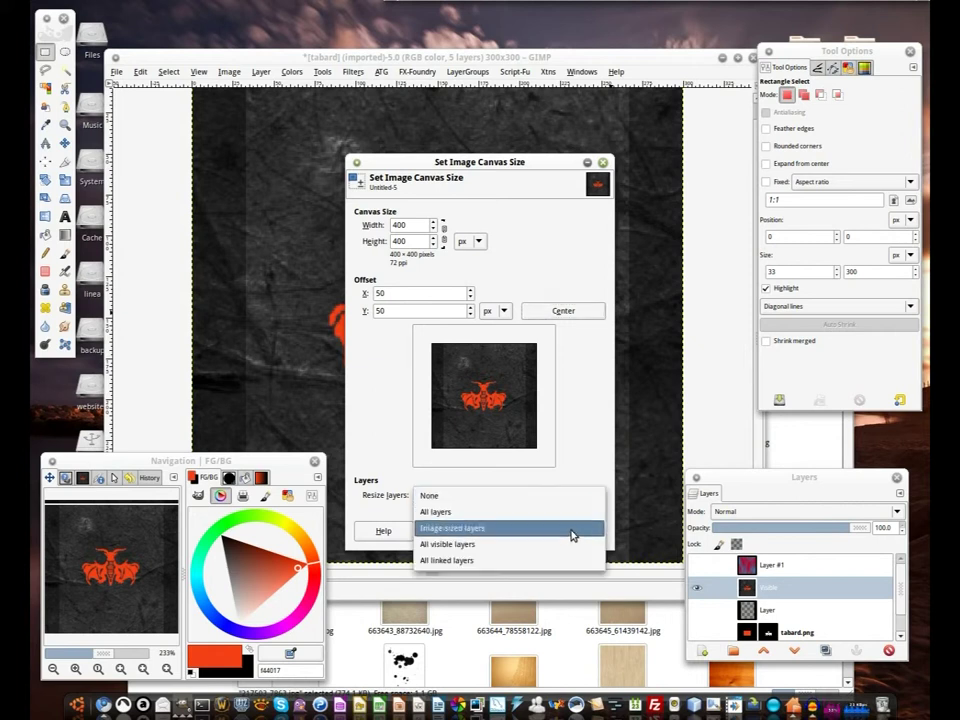
click(570, 495)
click(566, 530)
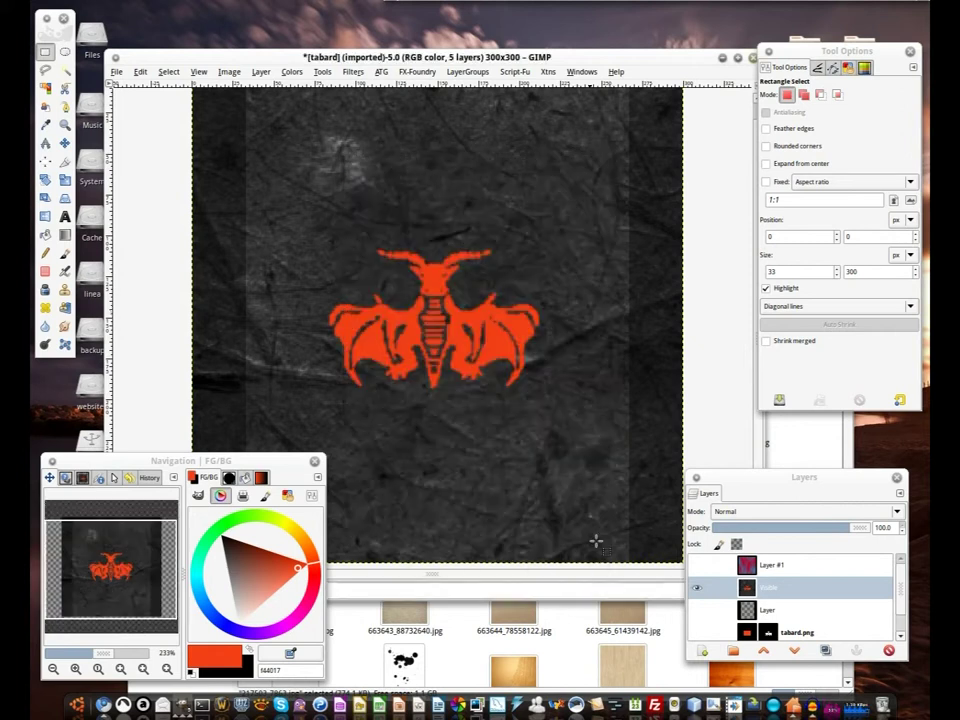
right_click(772, 596)
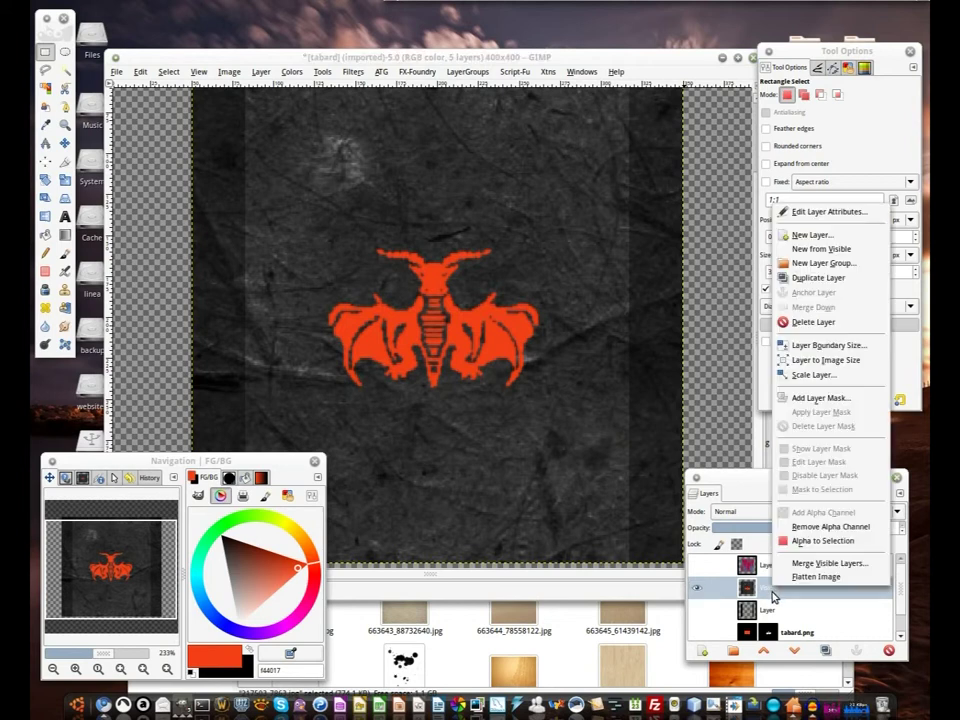
click(826, 362)
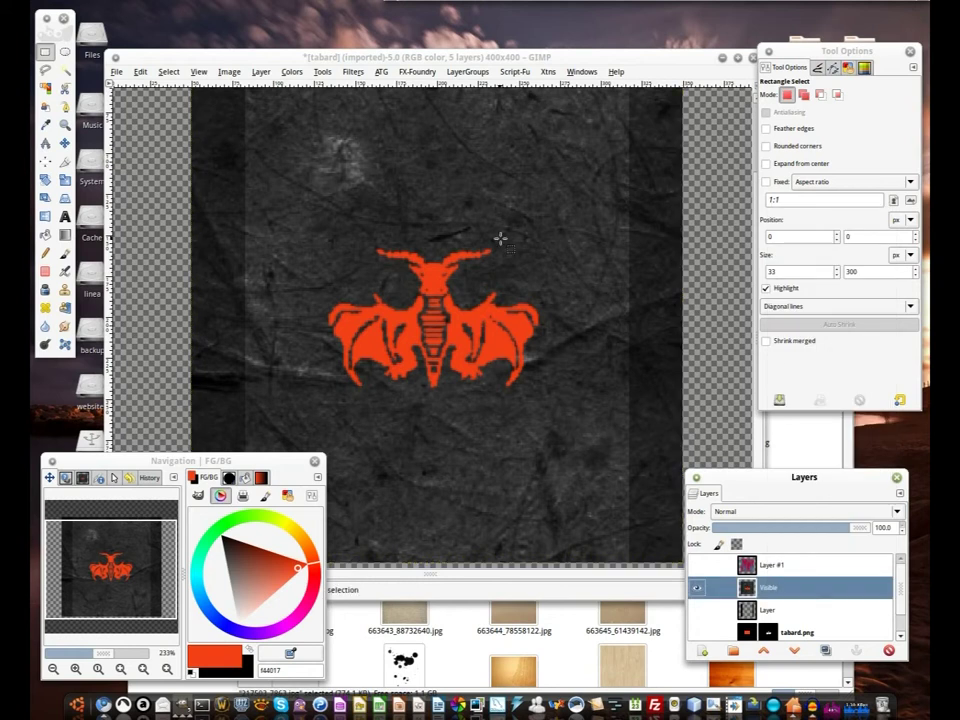
Try a bump map on the Visible layer using Layer #1, with azimuth 153.79, elevation 30.91 and depth 46
drag(384, 218, 379, 285)
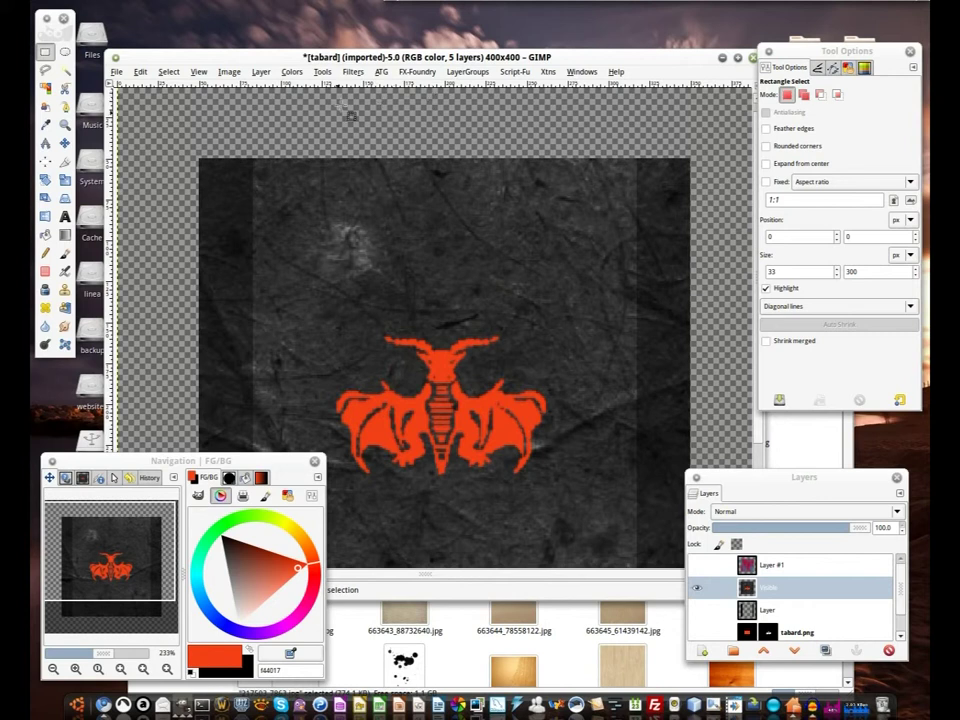
click(350, 74)
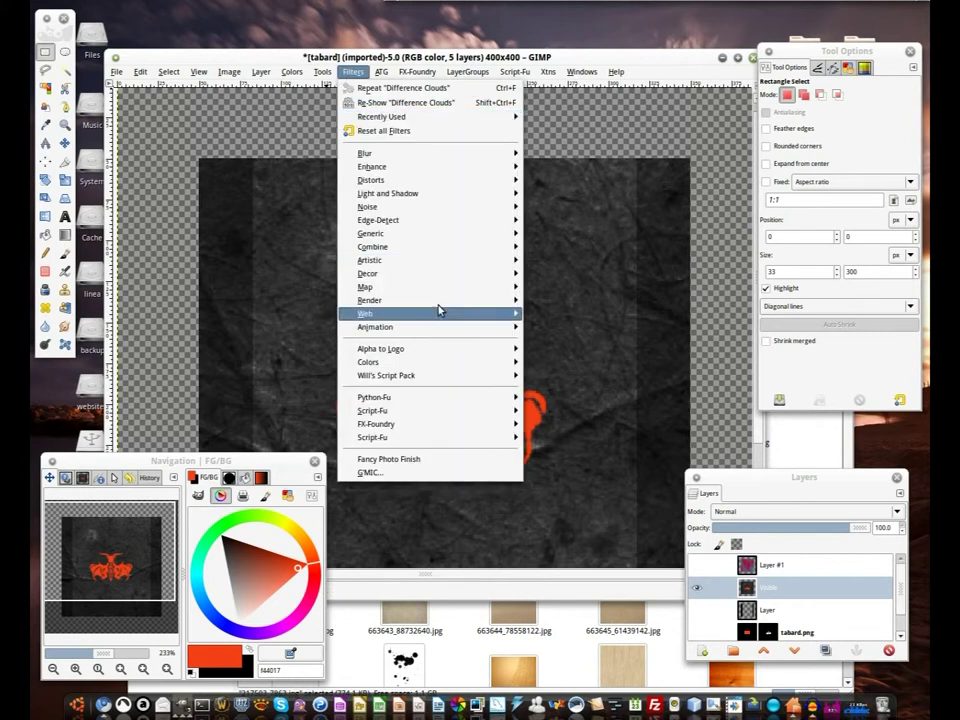
mouse_move(495, 287)
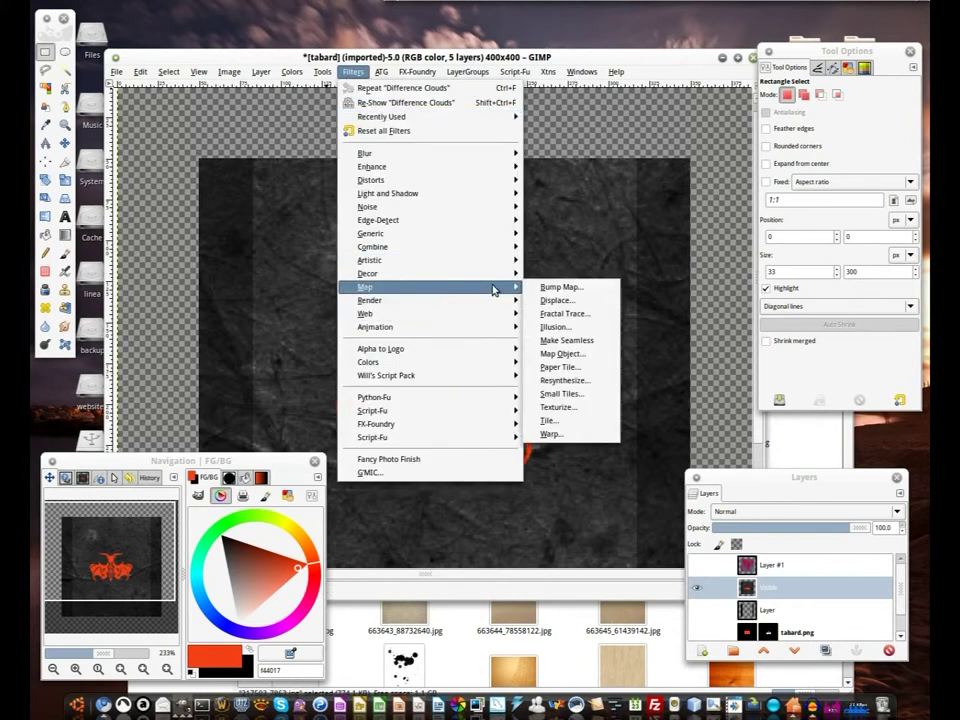
click(595, 286)
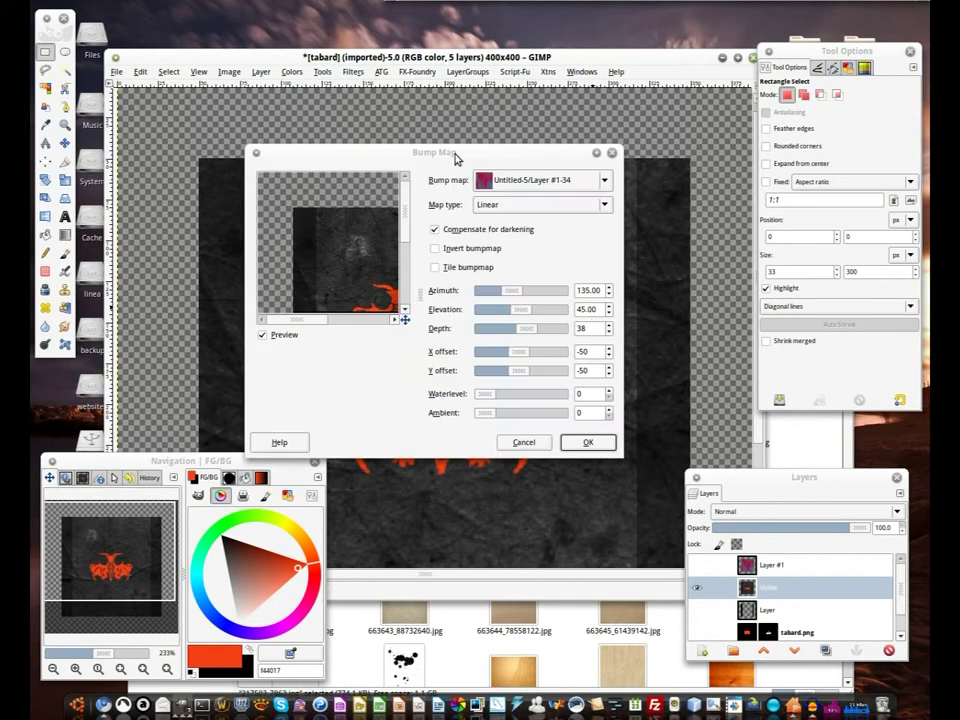
drag(396, 154, 319, 67)
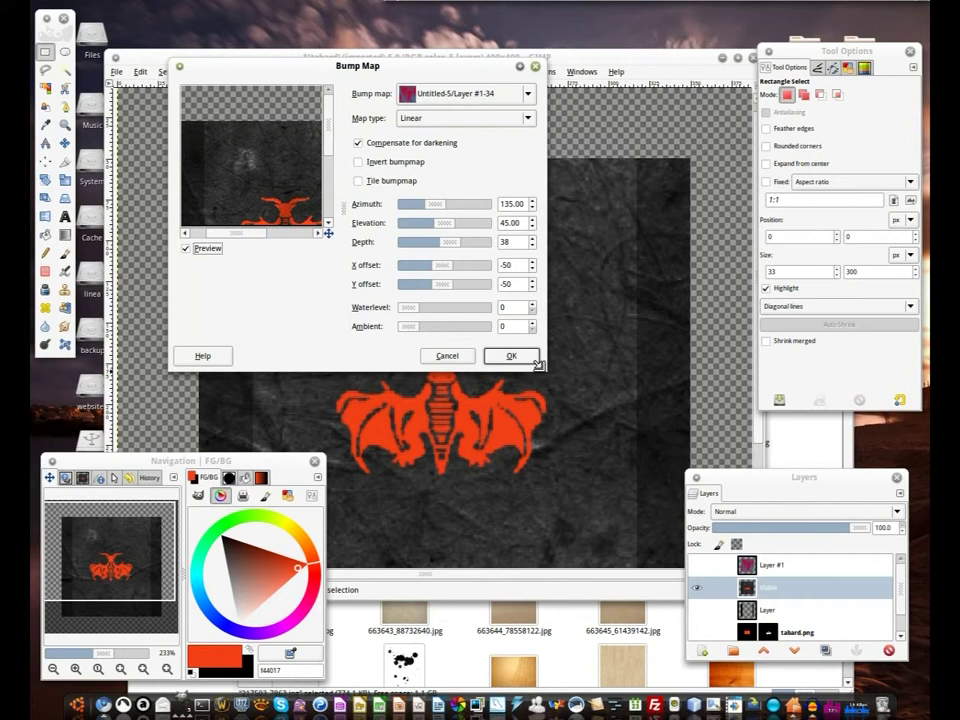
drag(545, 369, 731, 546)
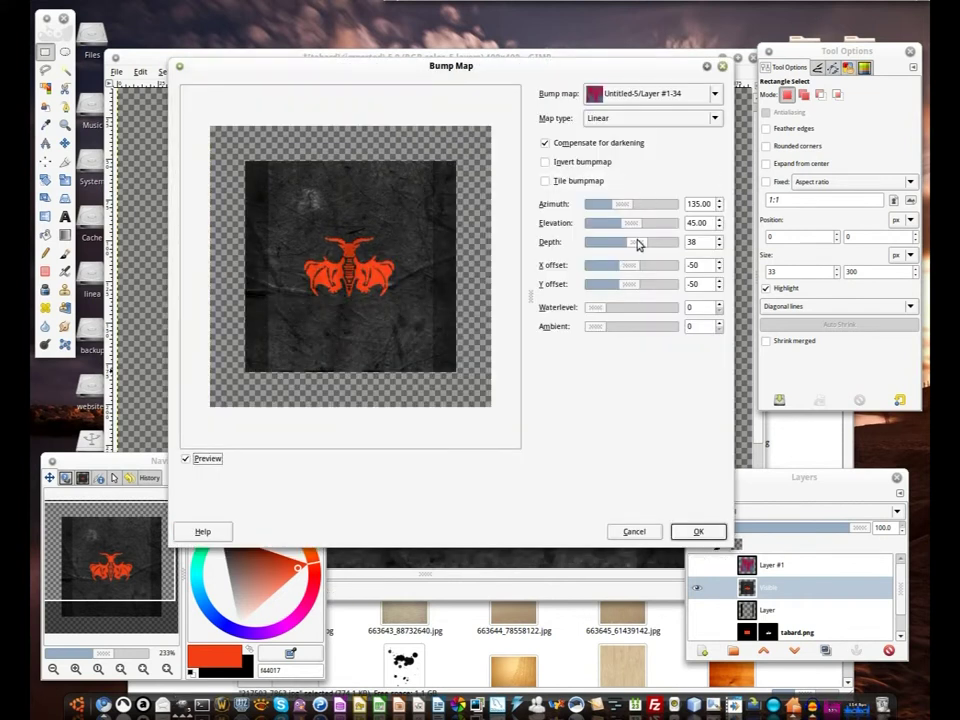
drag(639, 245, 616, 227)
mouse_move(619, 229)
mouse_down()
mouse_move(635, 207)
mouse_move(648, 209)
mouse_move(628, 212)
mouse_up()
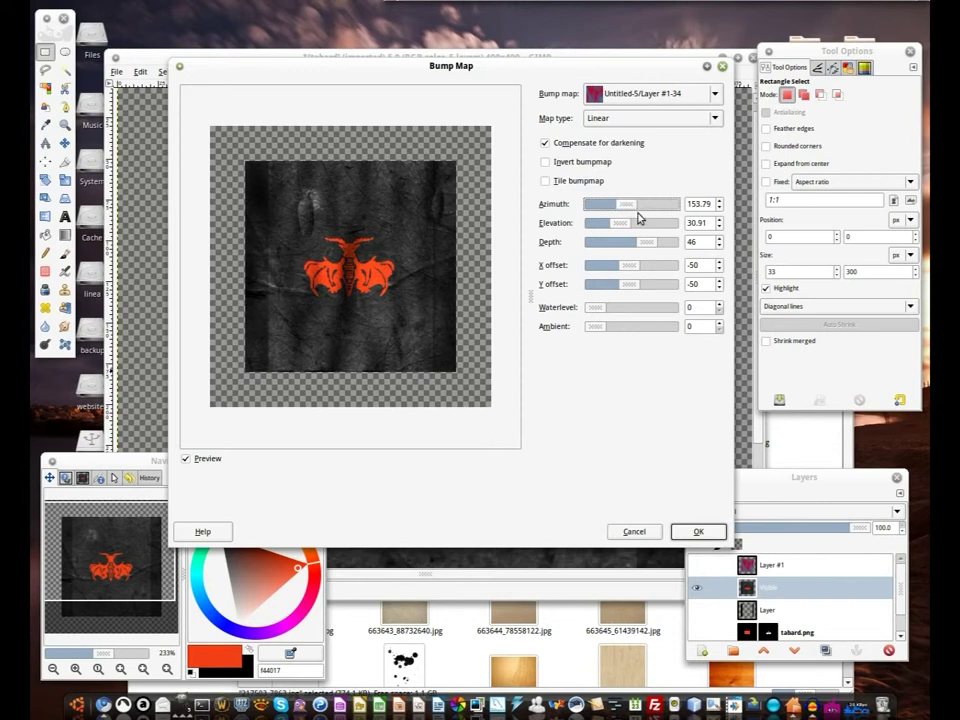
click(659, 95)
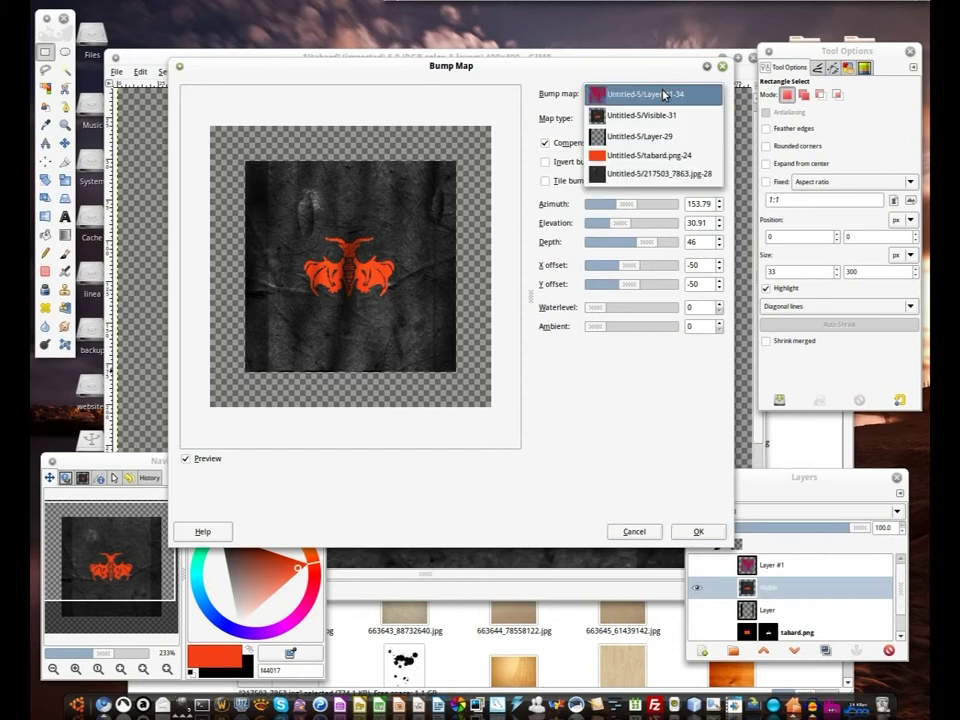
click(659, 95)
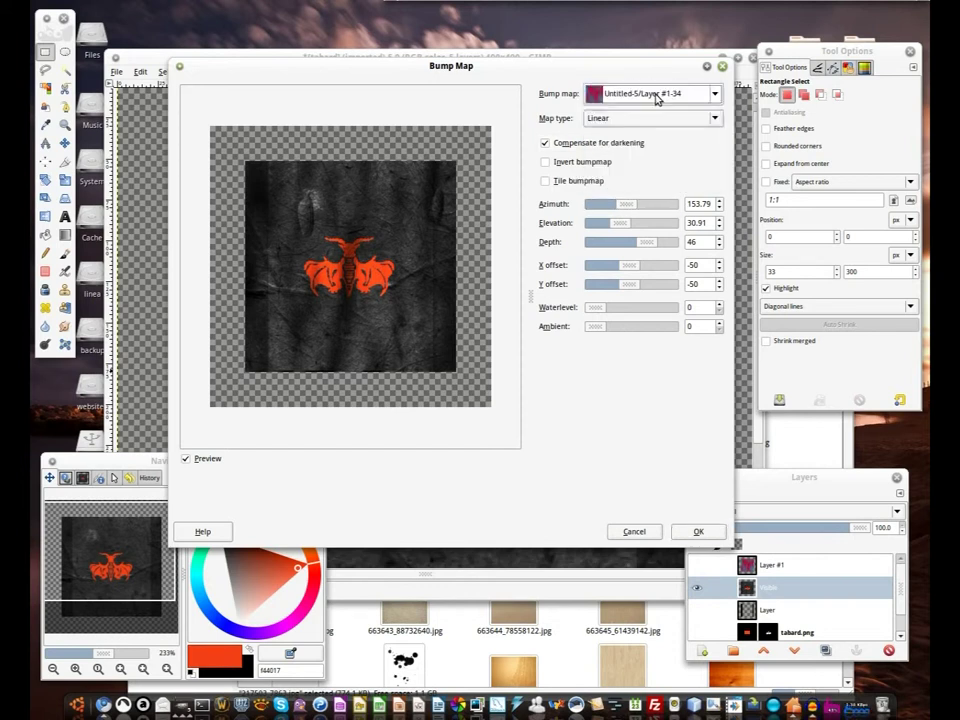
click(697, 532)
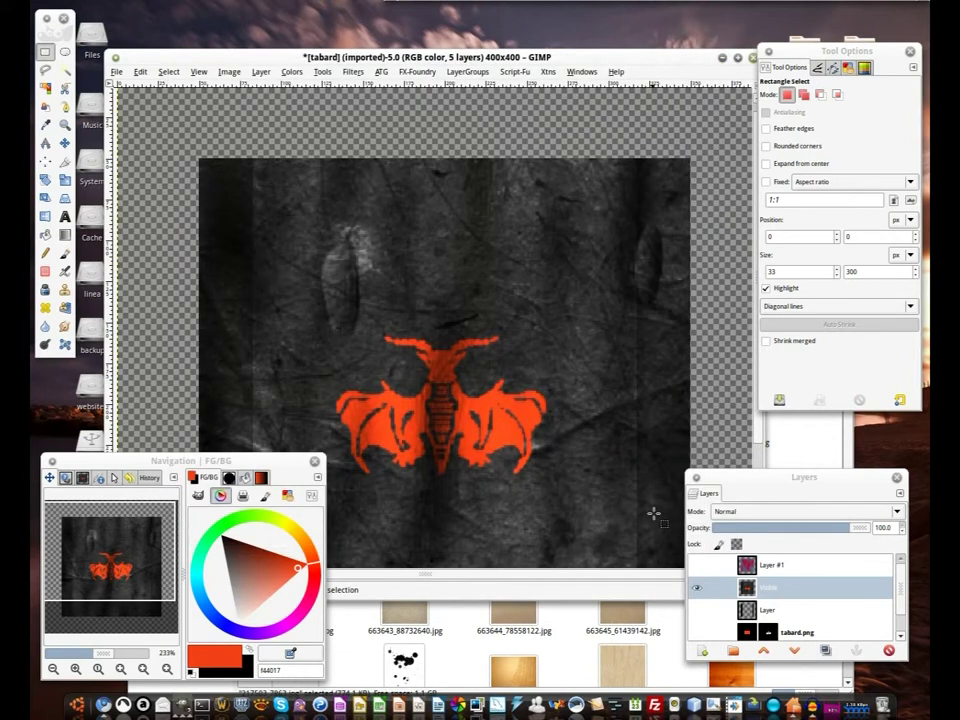
Start the Displace filter on the Visible layer, enlarge its preview and lower the X displacement to 7
drag(413, 427, 436, 360)
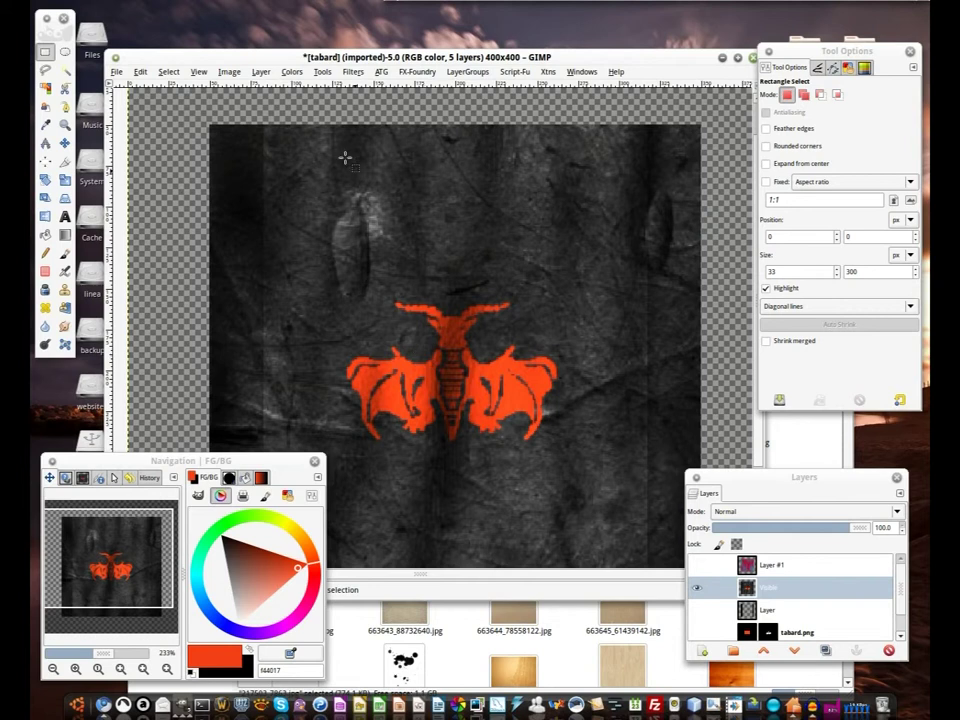
click(356, 75)
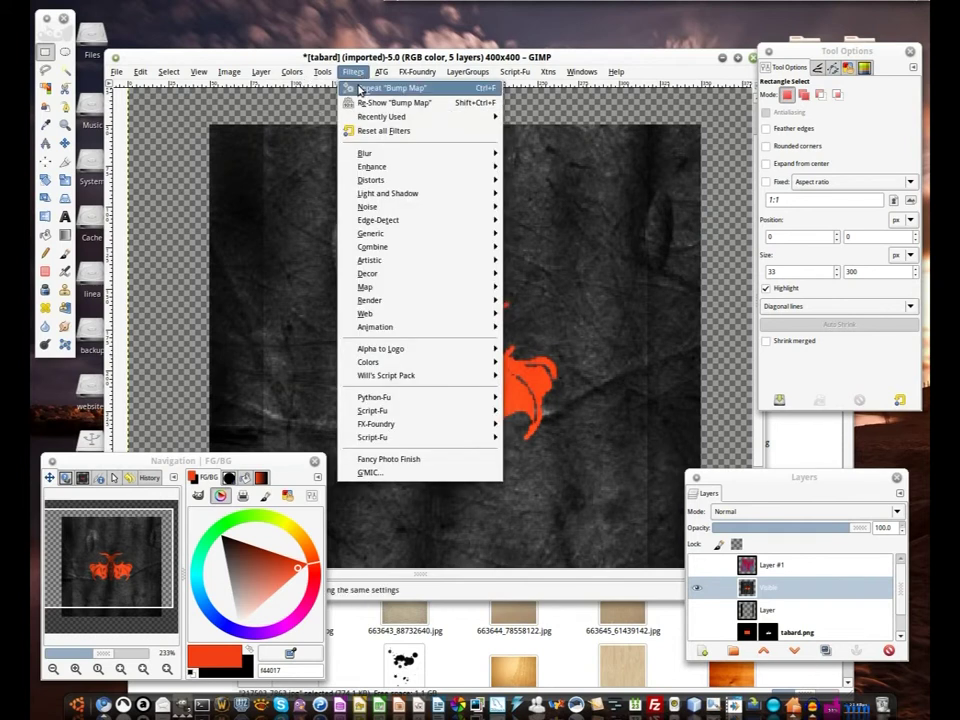
mouse_move(498, 290)
click(525, 302)
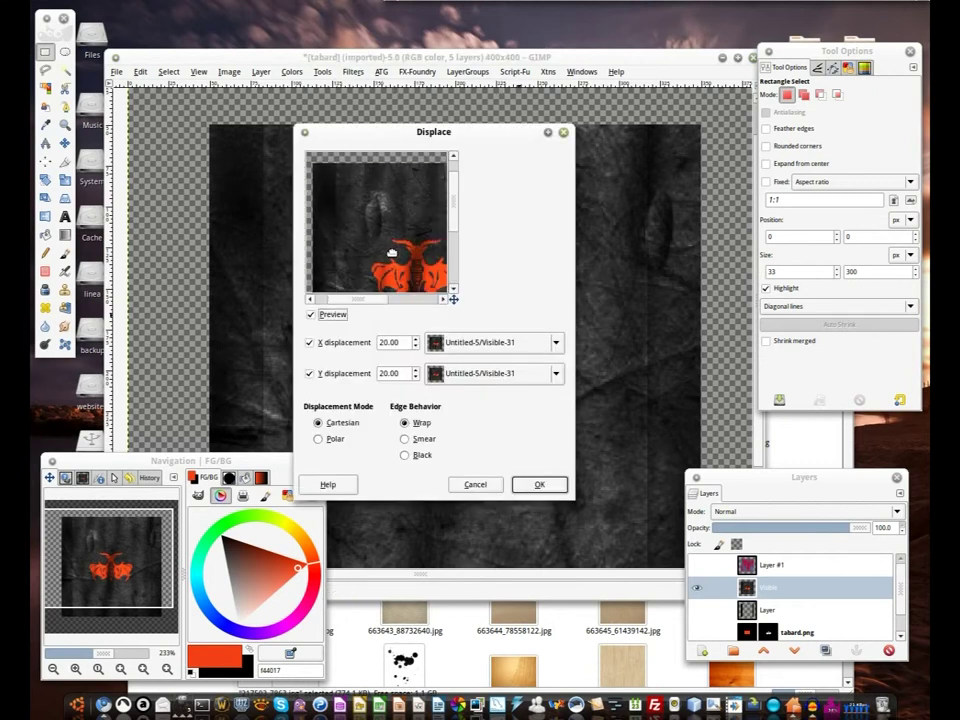
drag(424, 135, 314, 71)
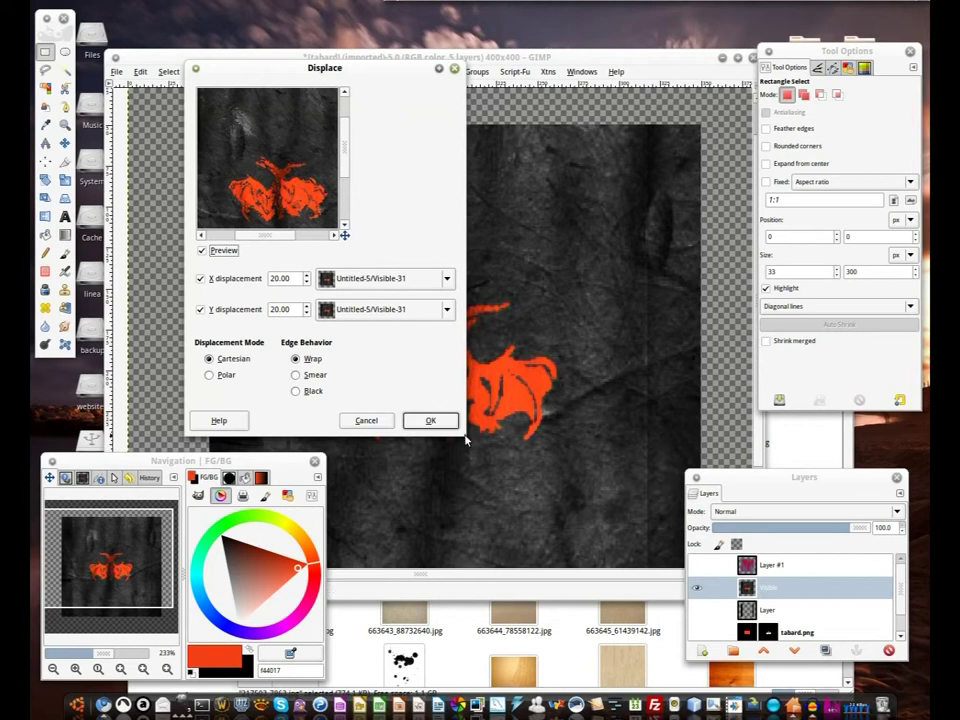
drag(463, 433, 770, 602)
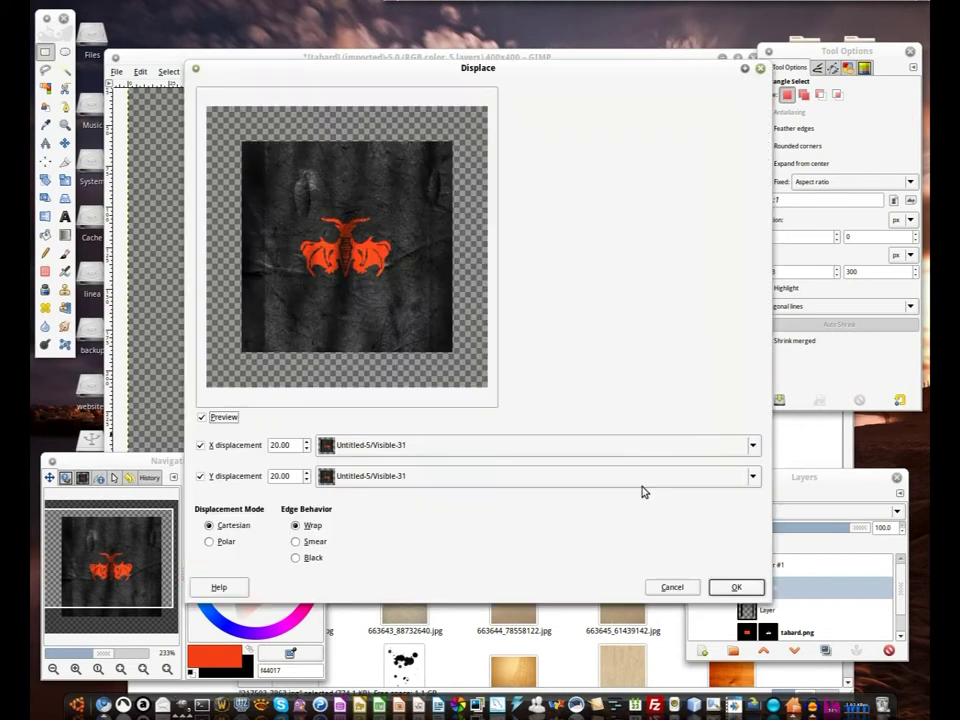
click(307, 450)
click(306, 441)
click(307, 442)
click(307, 442)
click(307, 449)
click(307, 449)
click(307, 449)
click(307, 449)
scroll(310, 457, down, 1)
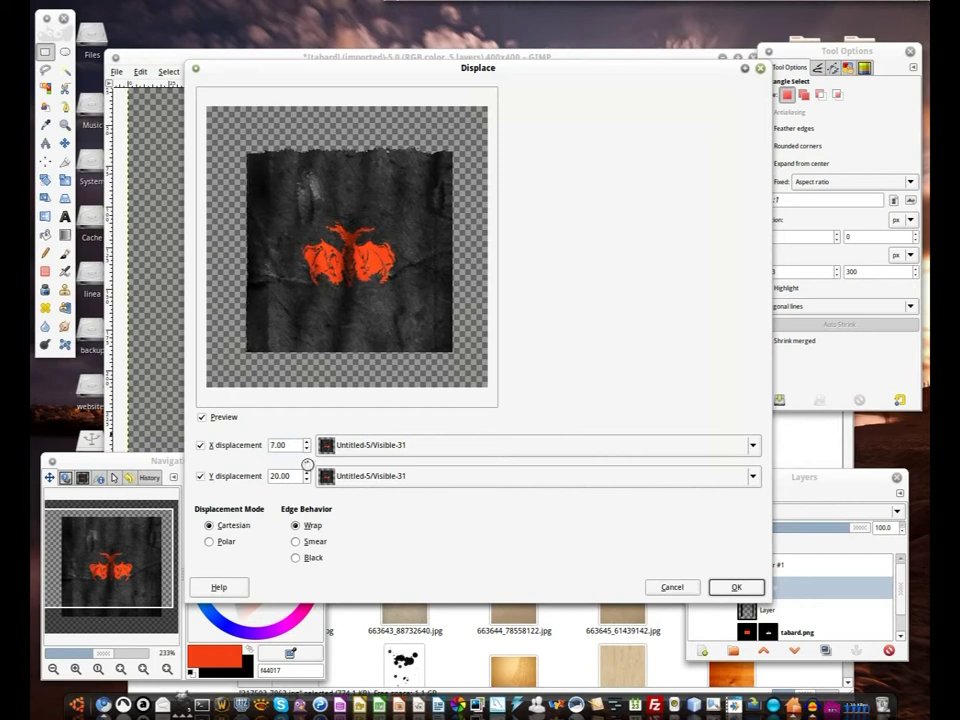
Try displacing the Visible layer with Black edge behavior, X displacement 6 and Y displacement 4
click(298, 543)
click(300, 559)
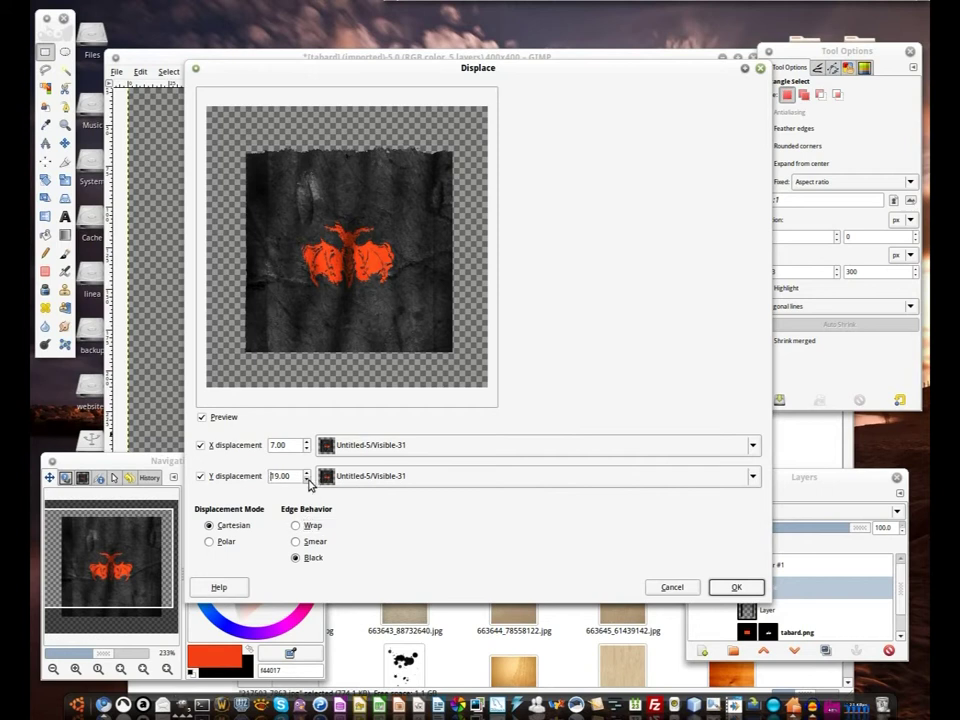
scroll(311, 483, down, 7)
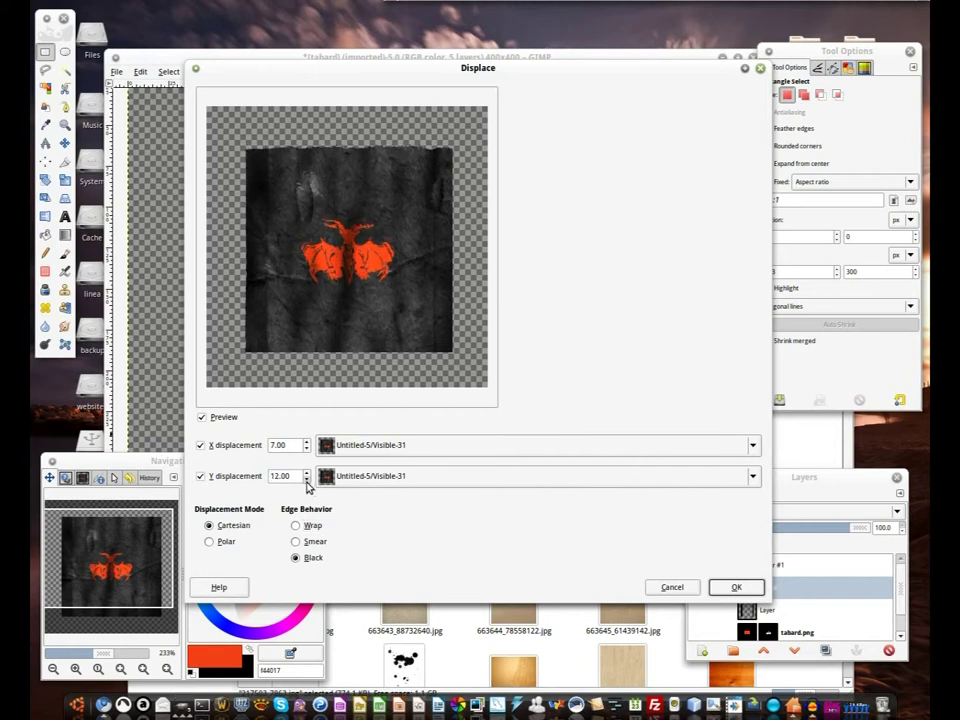
scroll(308, 484, down, 1)
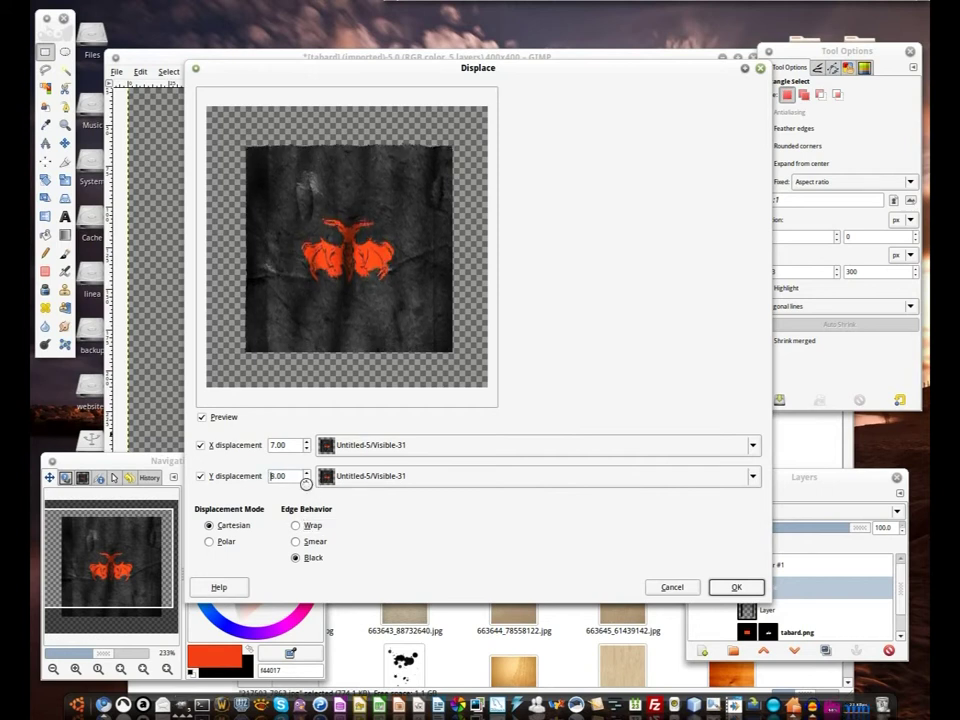
scroll(311, 484, down, 4)
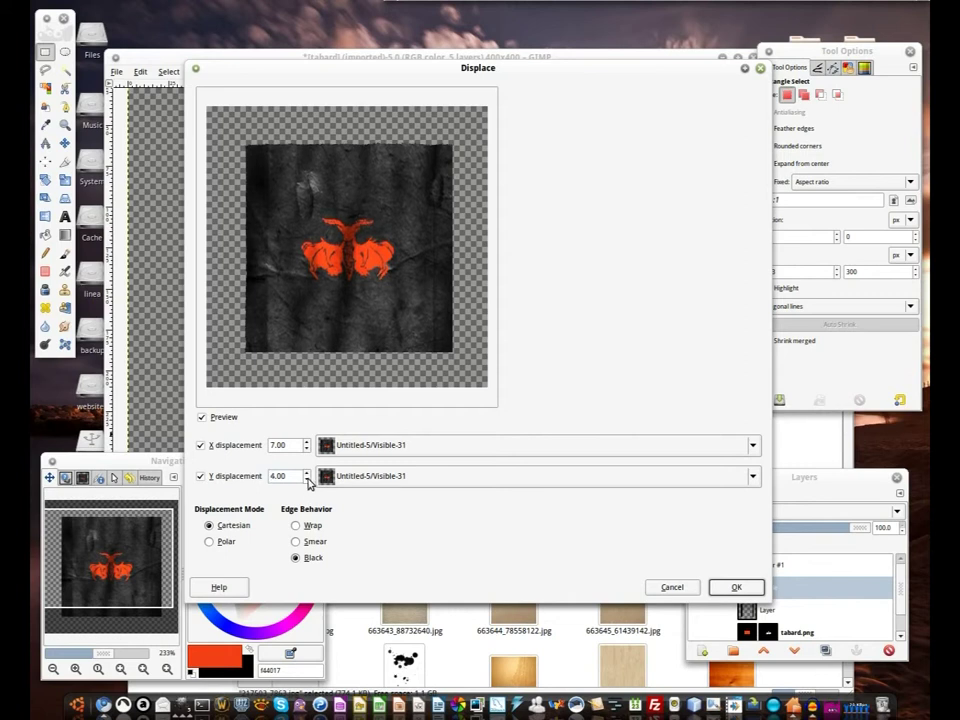
scroll(307, 452, down, 2)
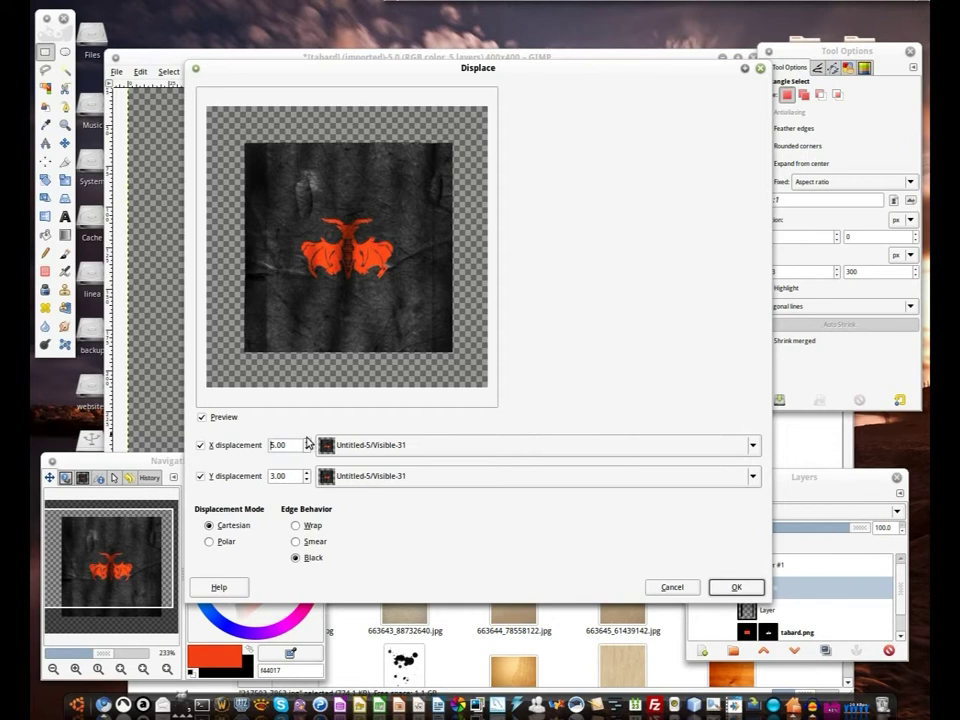
scroll(308, 478, up, 1)
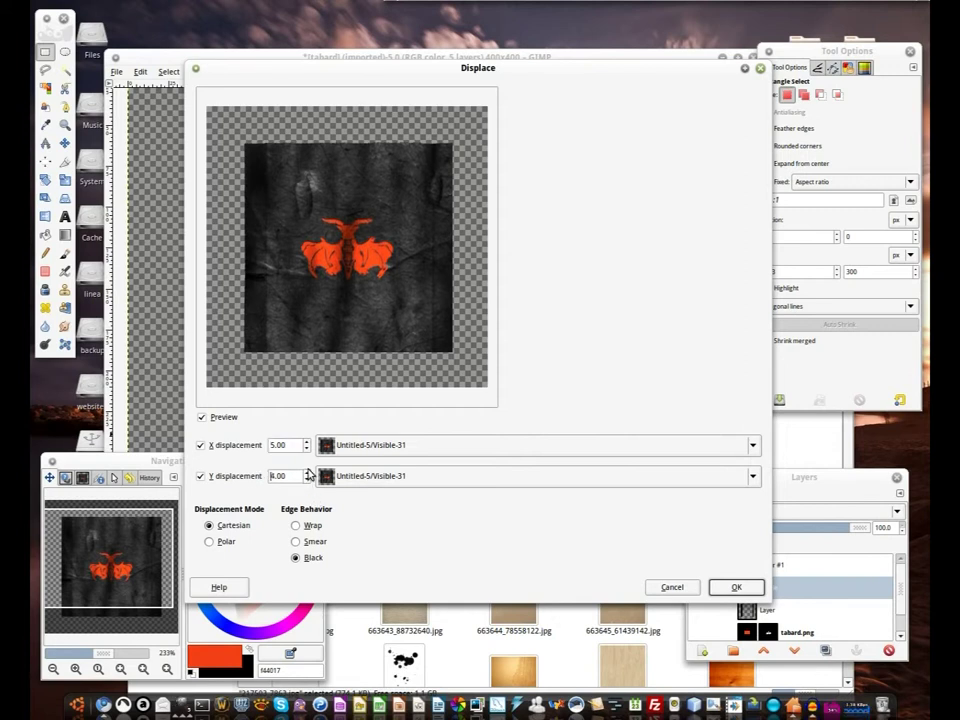
scroll(313, 447, up, 1)
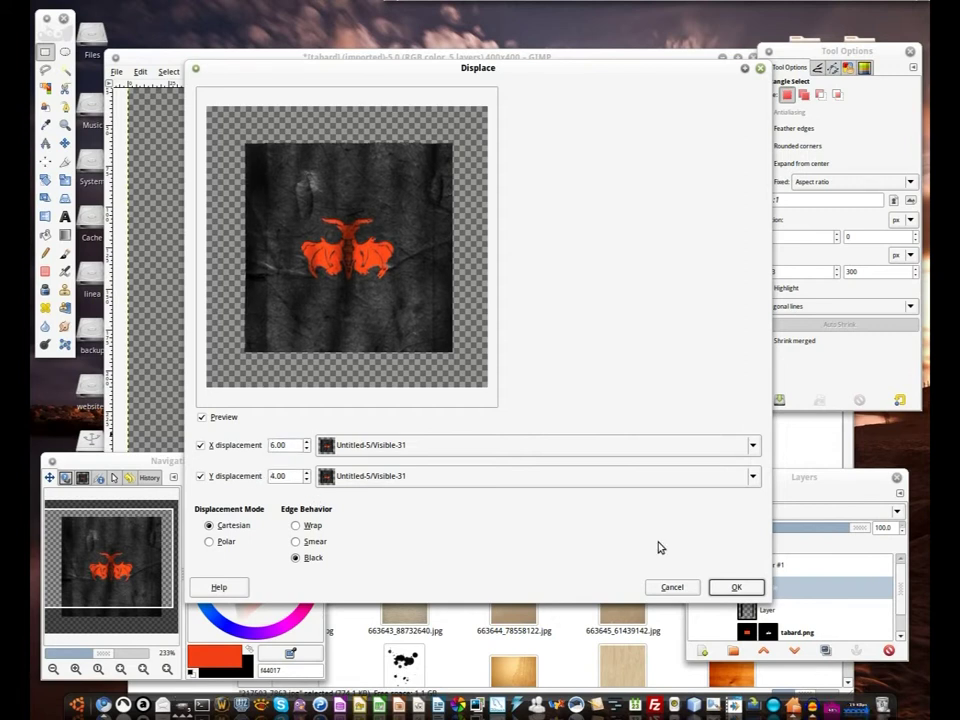
click(734, 586)
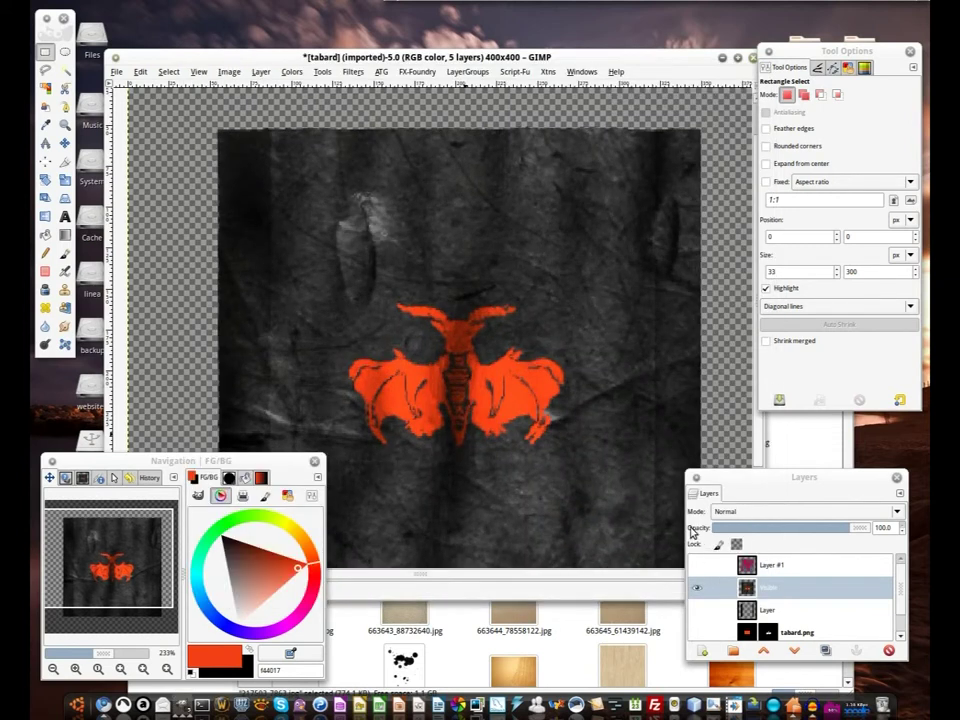
Bump-map the Visible layer using Layer #1, shifting the map to X offset 32 and Y offset 19 and lowering the depth to 35
drag(446, 362, 380, 327)
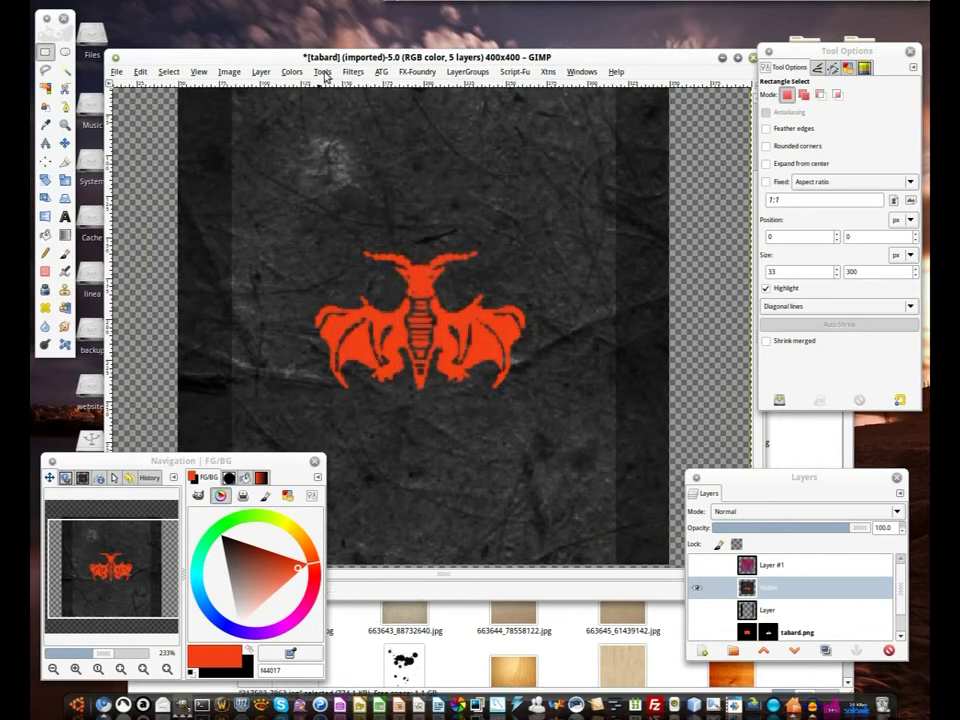
click(352, 72)
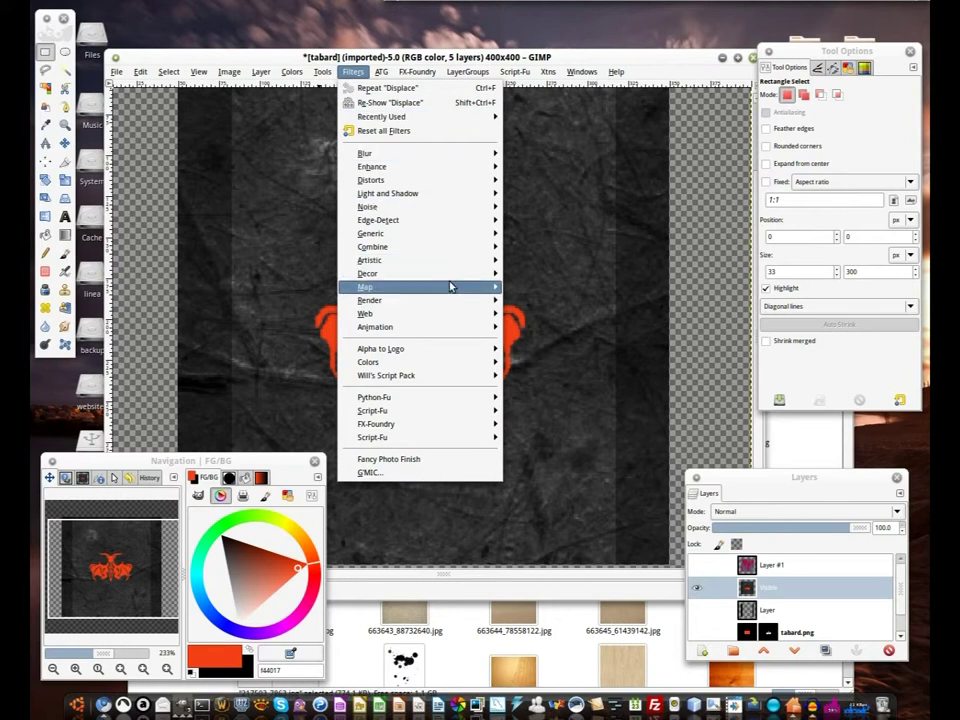
mouse_move(453, 290)
click(541, 287)
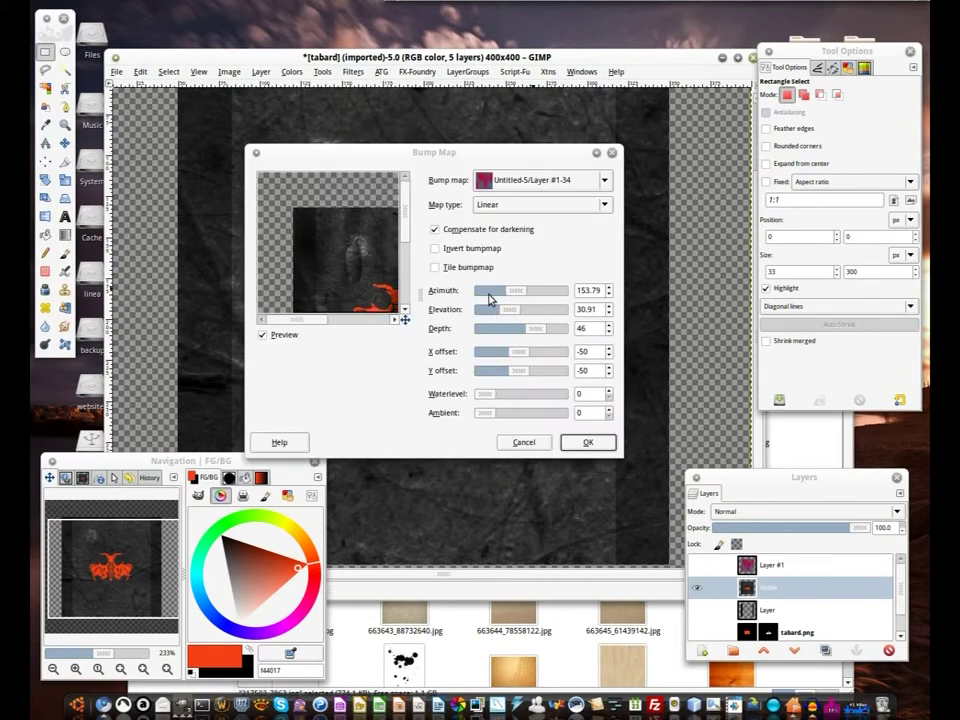
drag(348, 260, 268, 189)
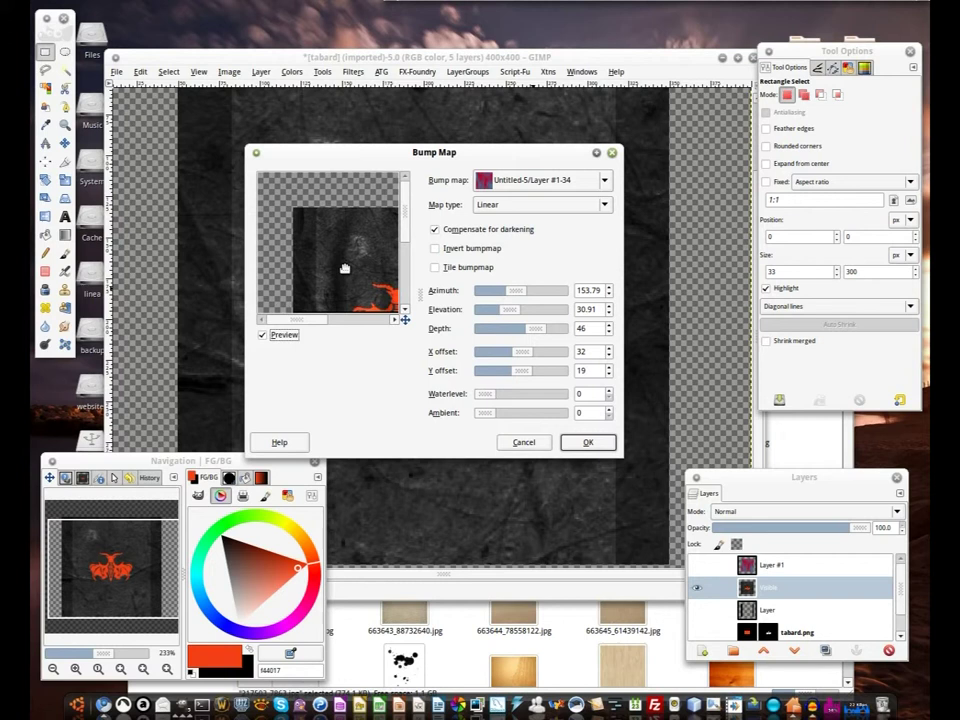
drag(314, 316, 330, 321)
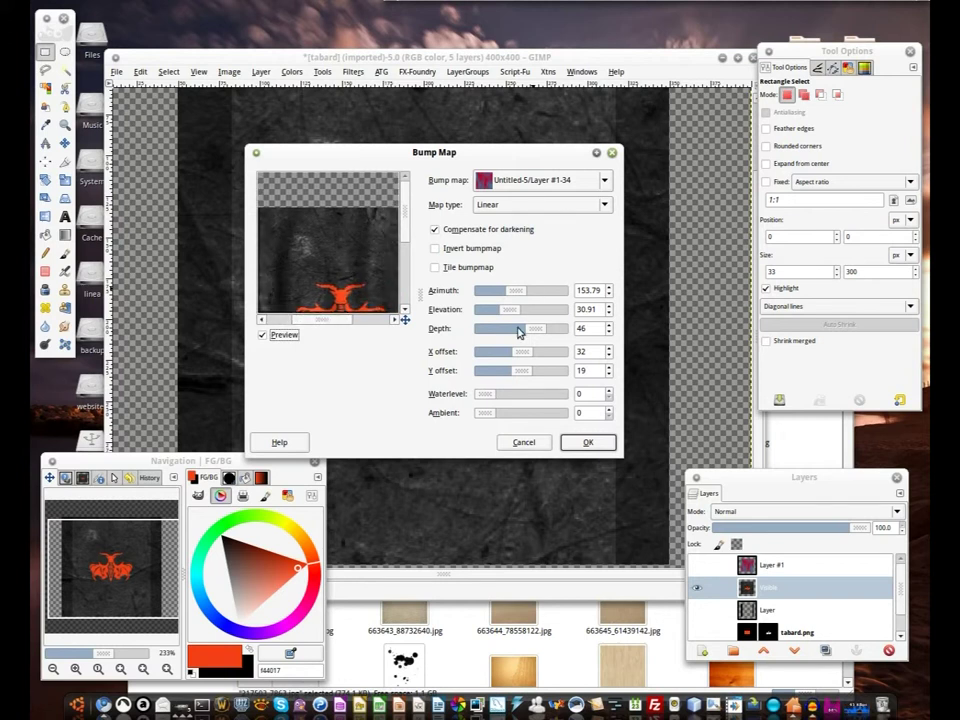
drag(531, 332, 521, 331)
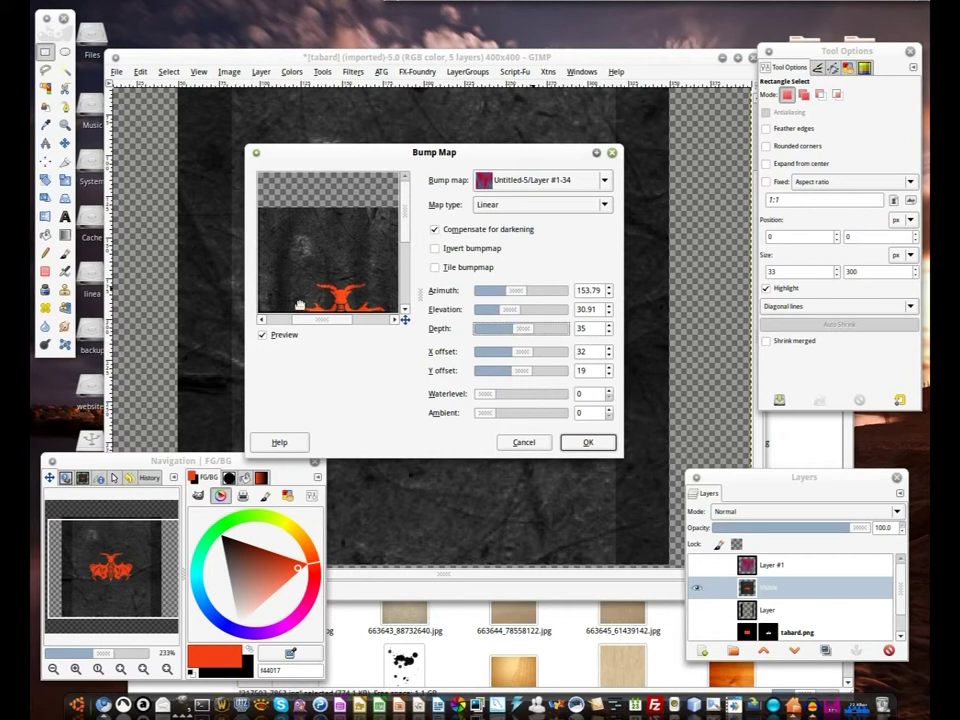
drag(405, 222, 403, 247)
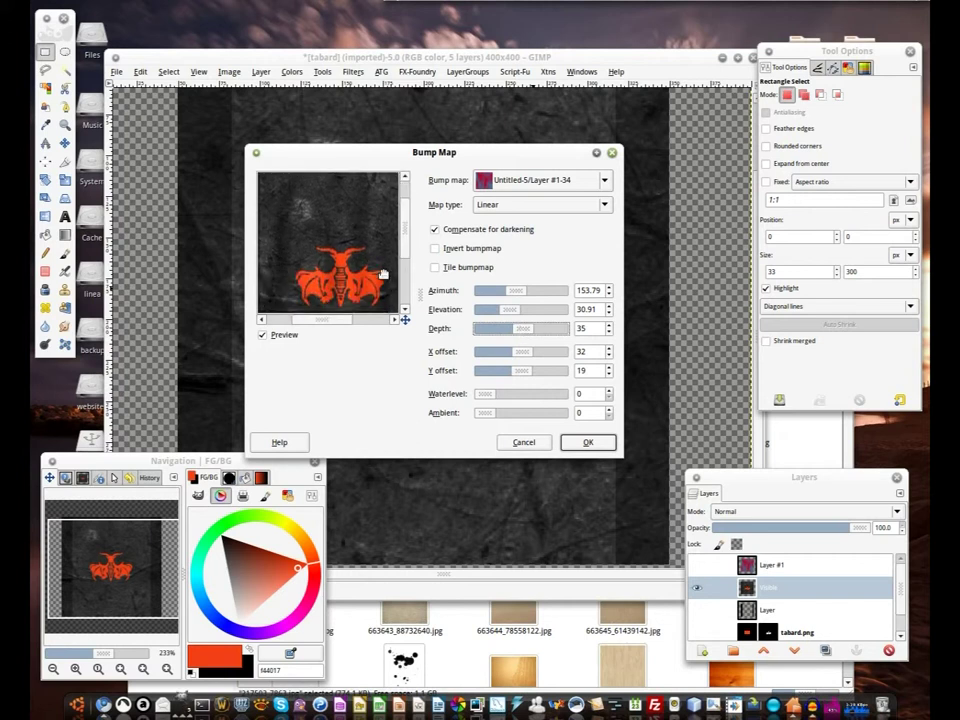
click(588, 442)
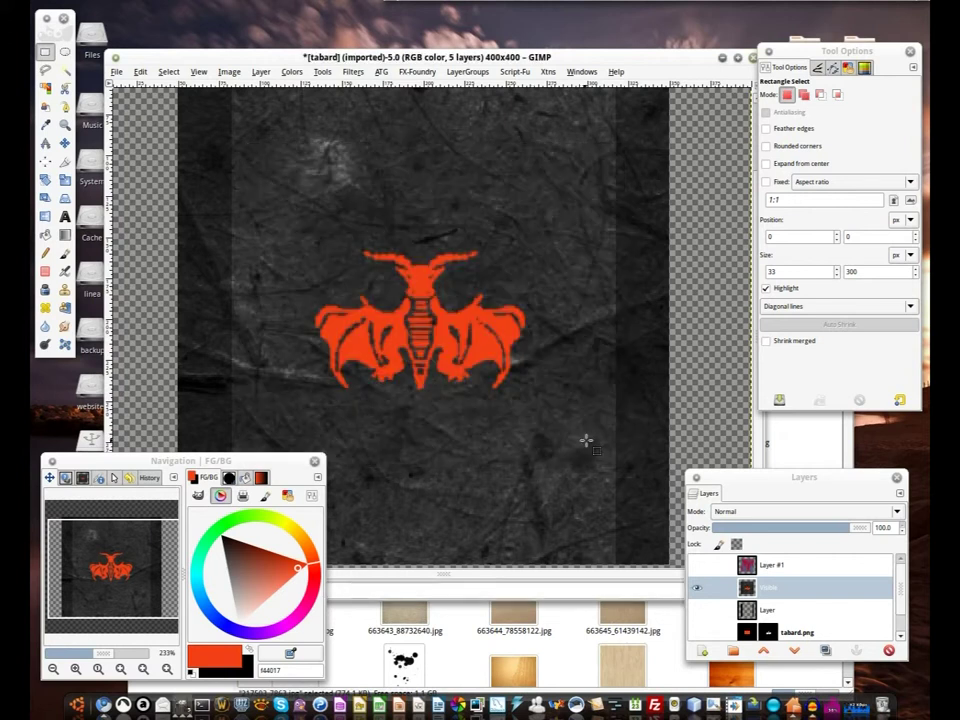
Displace the Visible layer using itself as the map, with X displacement 6, Y displacement 4 and Black edge behavior
click(352, 72)
mouse_move(436, 288)
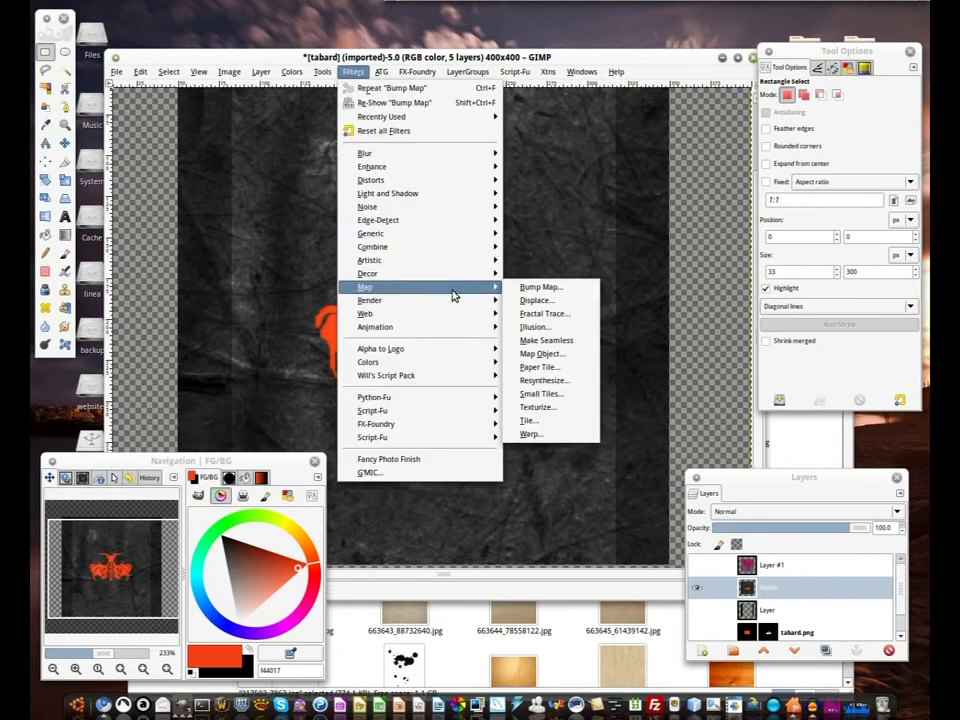
click(531, 299)
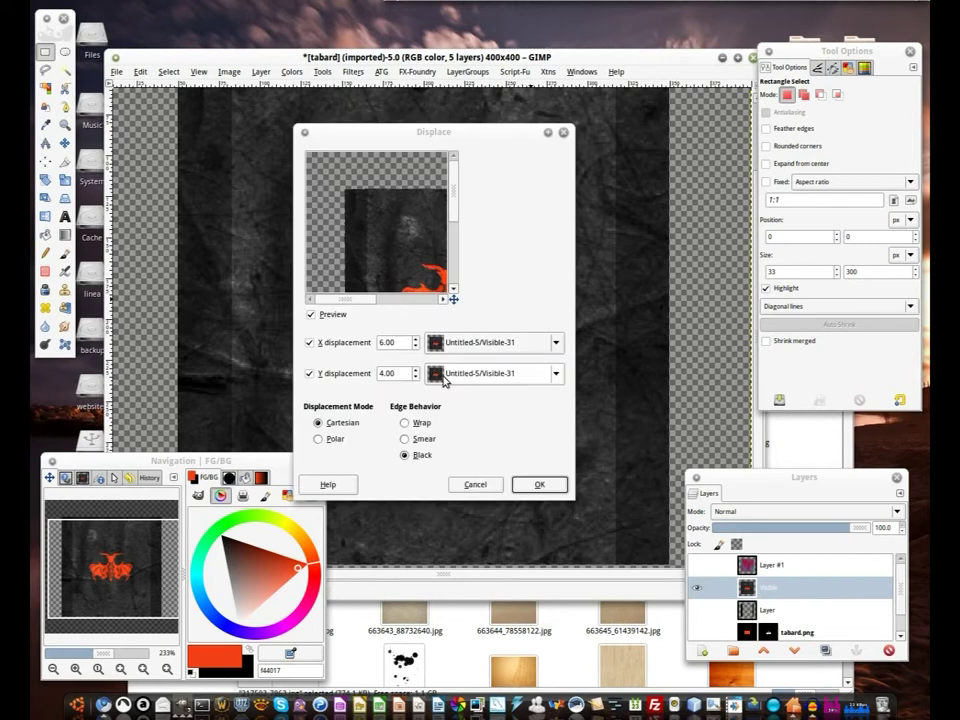
click(538, 487)
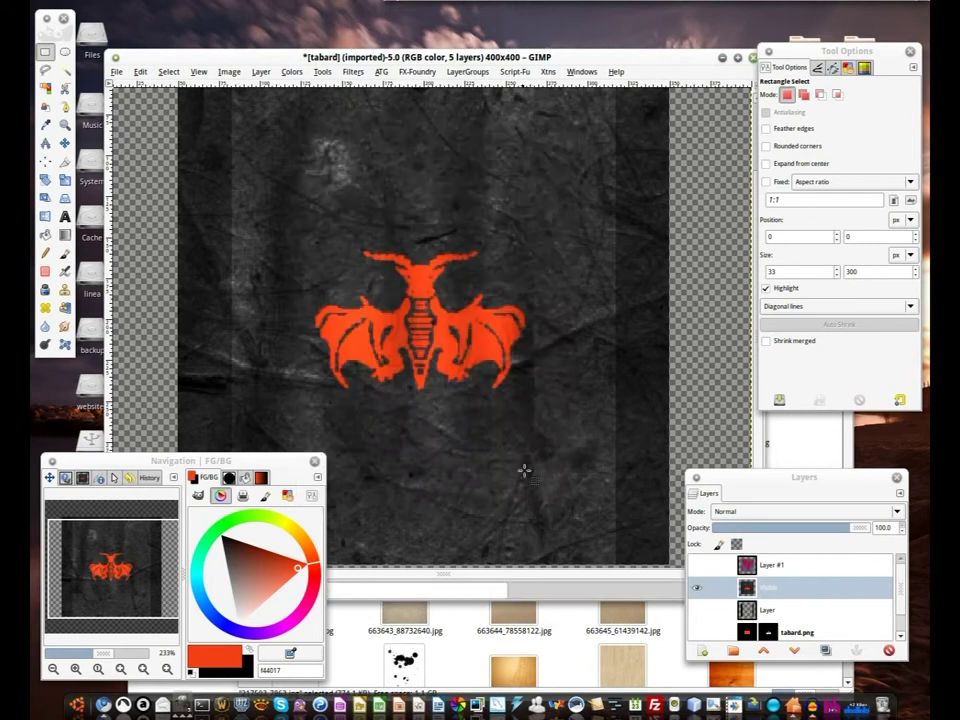
drag(480, 319, 434, 290)
drag(113, 650, 108, 654)
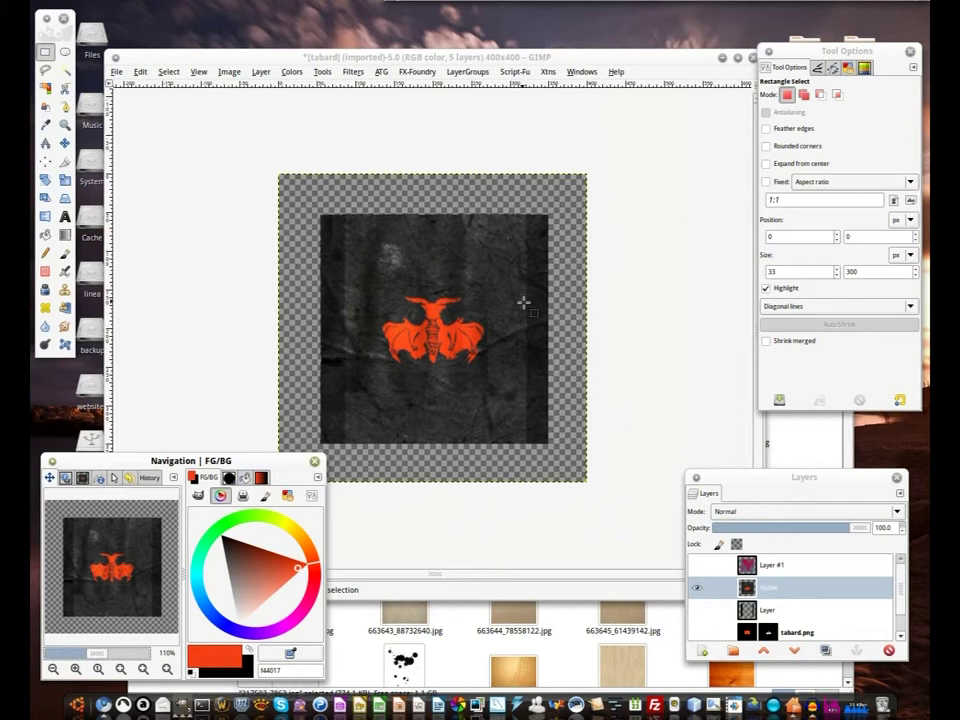